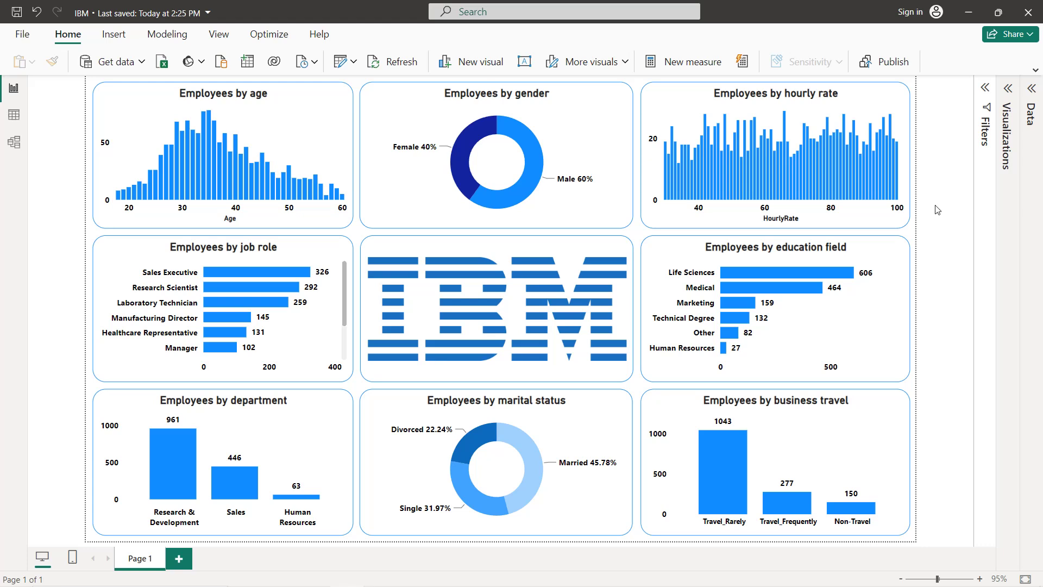
# Step: Examine the columns of the IBM data table behind the finished dashboard, from Age through YearsInCurrentRole and beyond
pyautogui.click(17, 121)
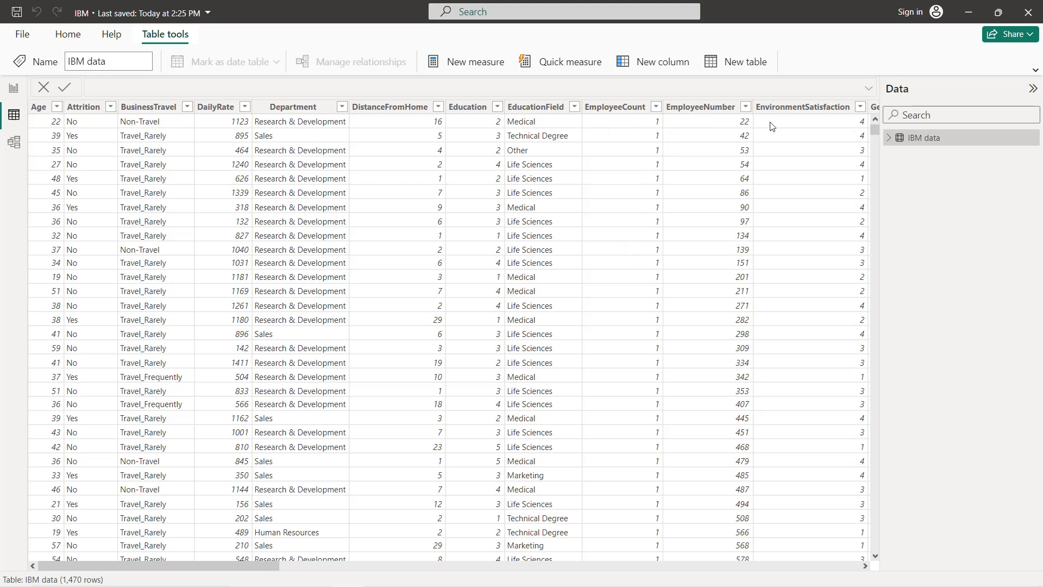
pyautogui.moveTo(266, 569); pyautogui.dragTo(431, 567)
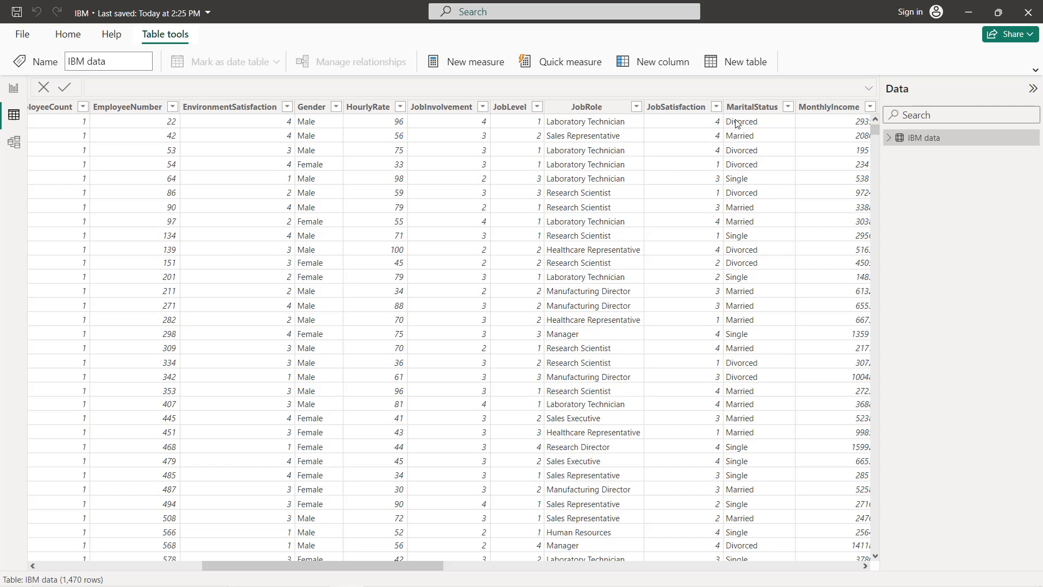
pyautogui.moveTo(418, 562); pyautogui.dragTo(624, 560)
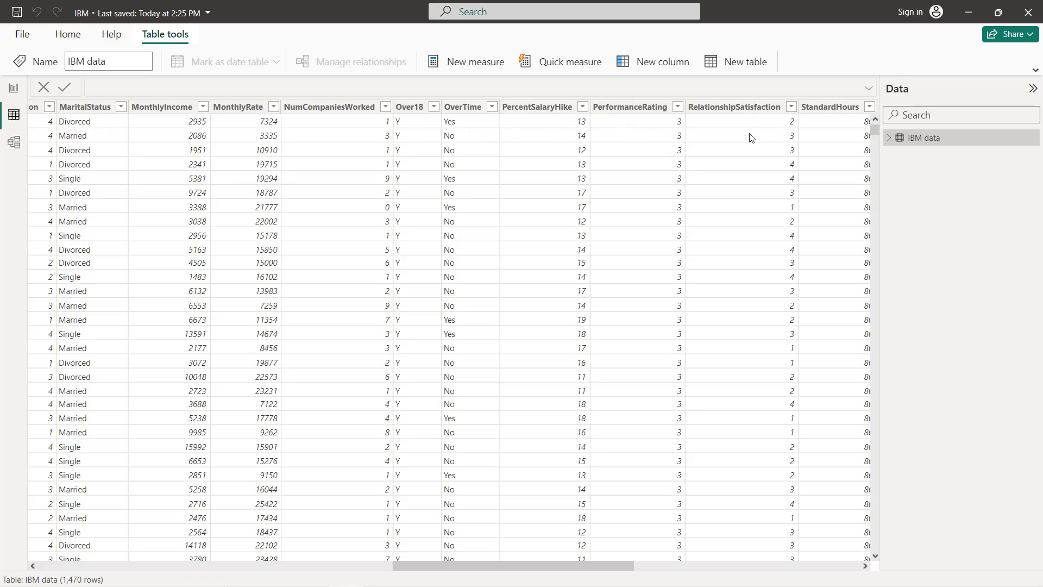
pyautogui.moveTo(579, 569); pyautogui.dragTo(742, 567)
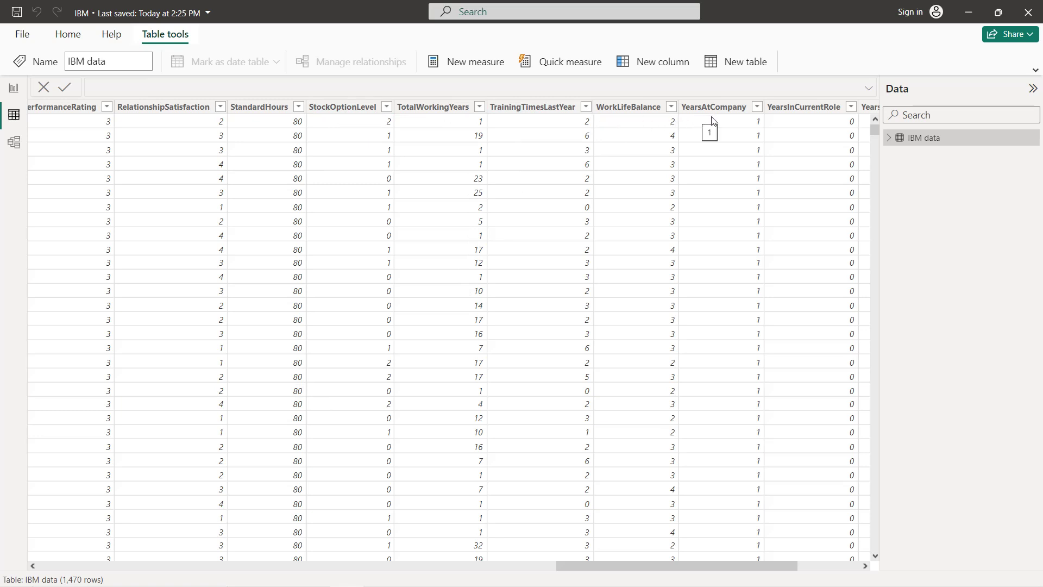
pyautogui.moveTo(760, 565); pyautogui.dragTo(837, 565)
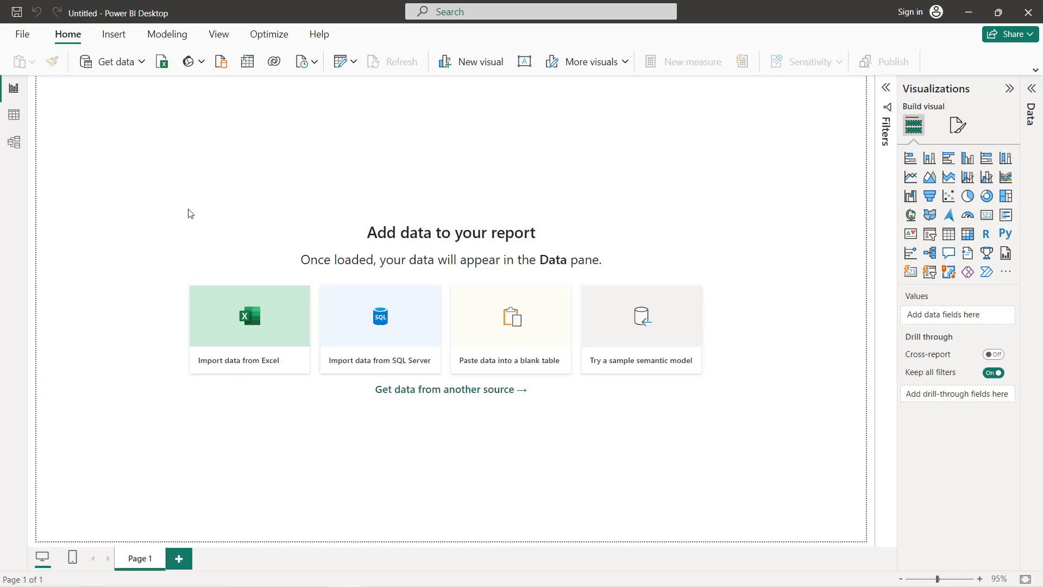
# Step: Load IBM data.csv into the blank report and expand the IBM data table to list its fields
pyautogui.click(112, 65)
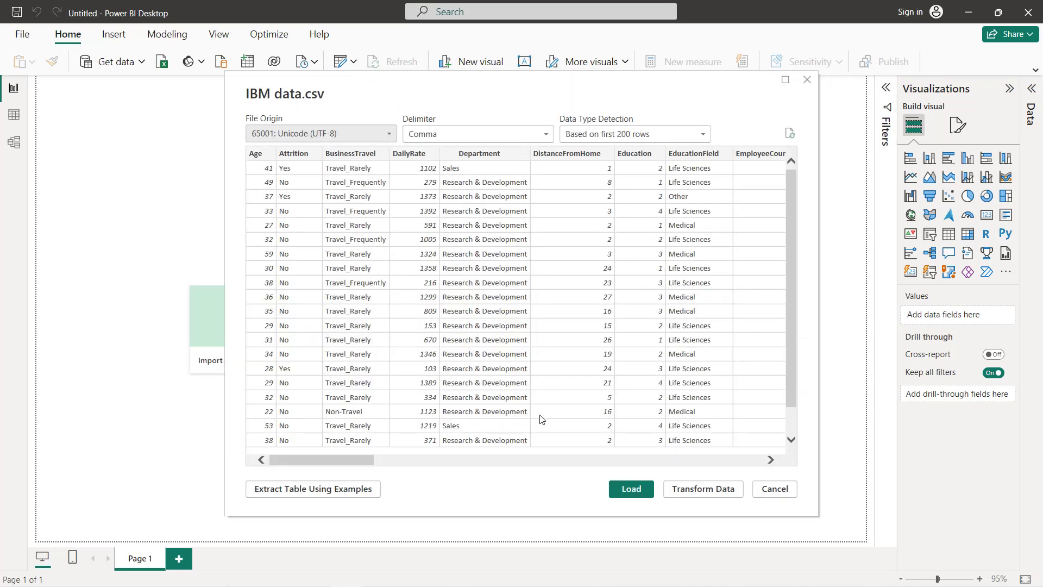
pyautogui.click(631, 489)
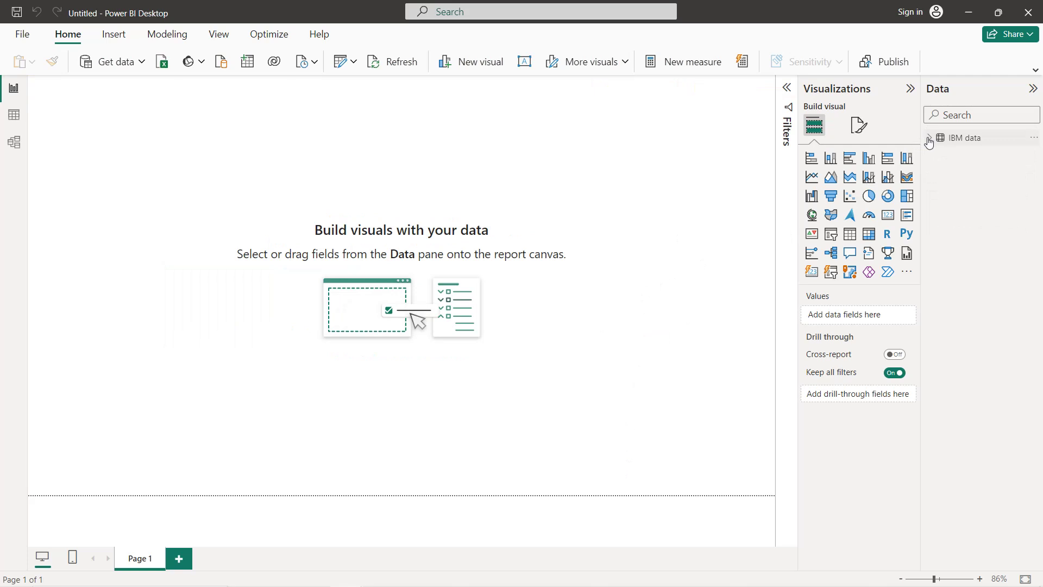
pyautogui.click(929, 139)
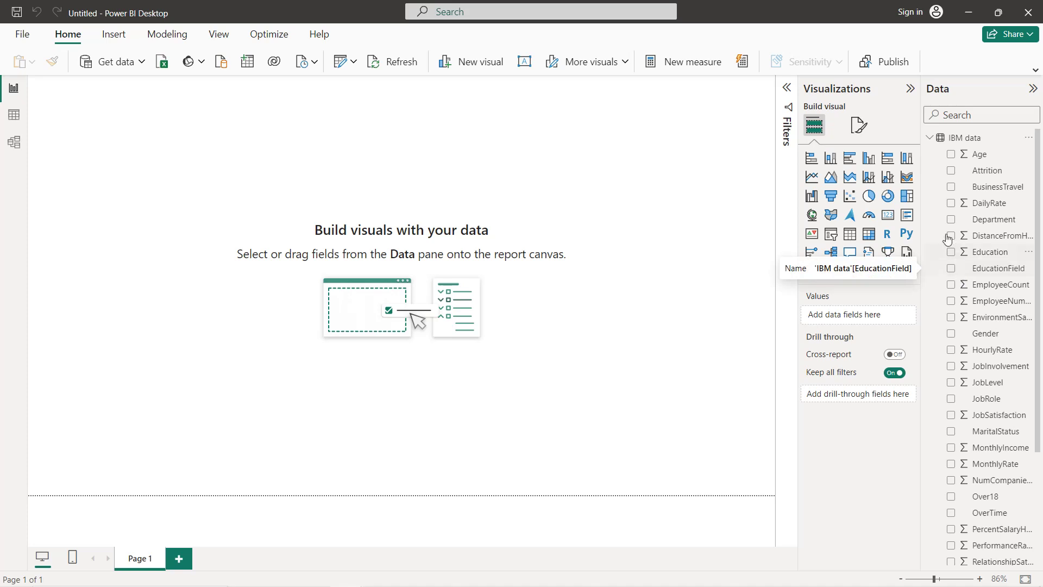
# Step: Build a clustered column chart of EmployeeCount by HourlyRate, and size and position it in the page's upper-right corner
pyautogui.click(869, 158)
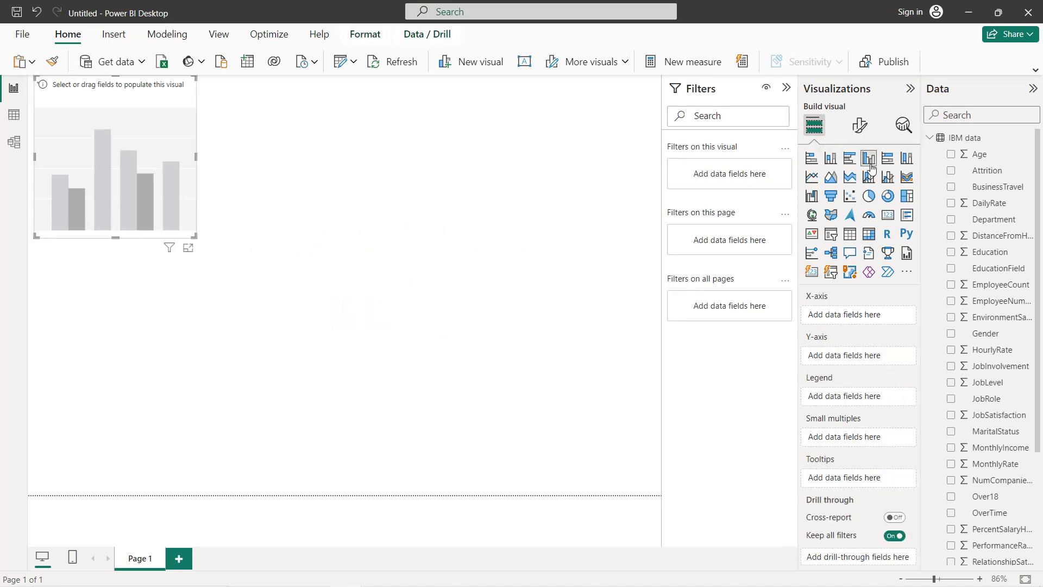
pyautogui.moveTo(187, 165); pyautogui.dragTo(575, 166)
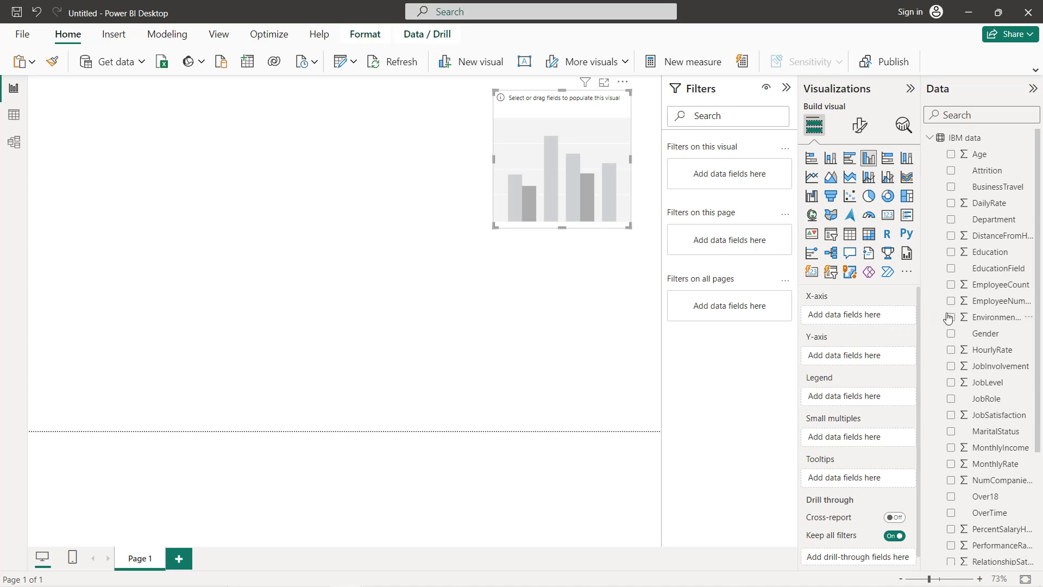
pyautogui.moveTo(989, 354); pyautogui.dragTo(869, 320)
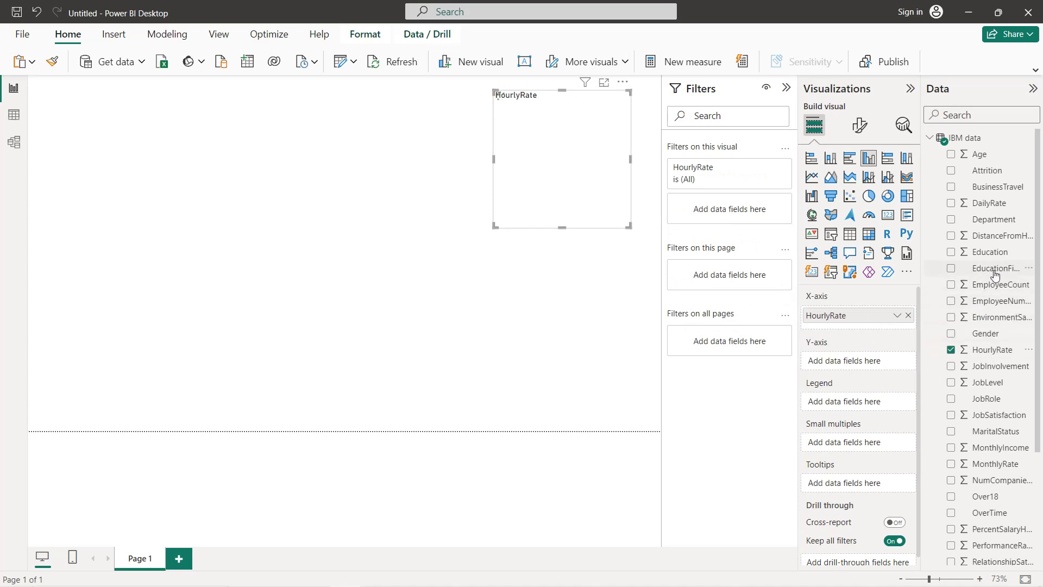
pyautogui.moveTo(992, 280); pyautogui.dragTo(887, 360)
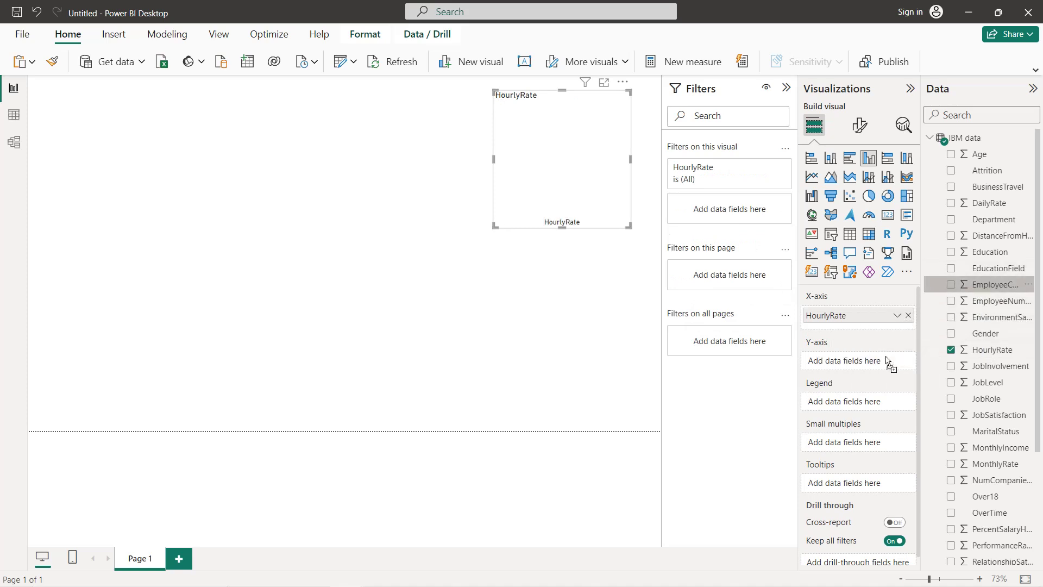
pyautogui.moveTo(496, 227); pyautogui.dragTo(409, 210)
pyautogui.moveTo(515, 114); pyautogui.dragTo(528, 108)
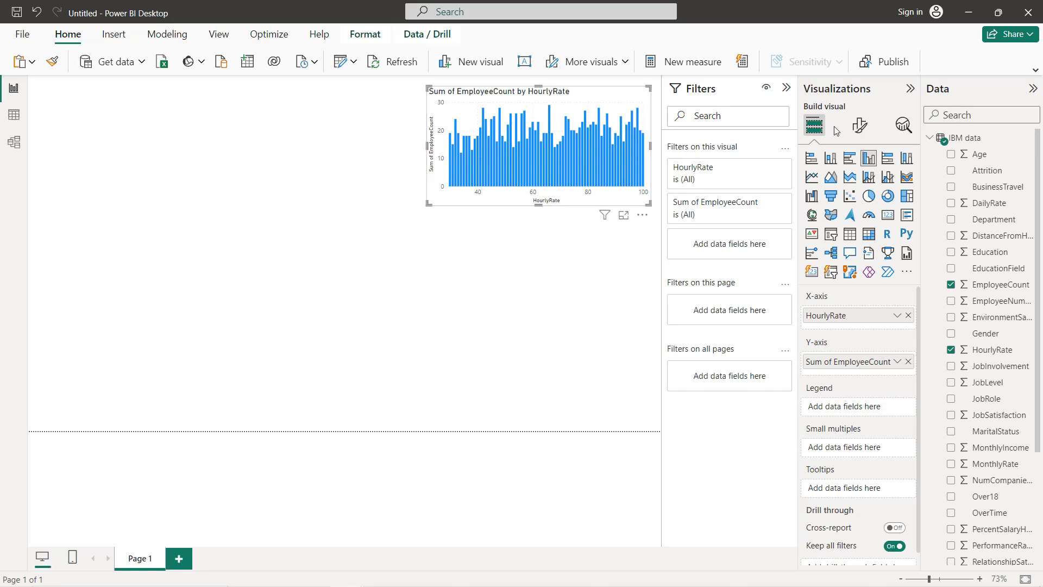
# Step: Change the column chart's title text to "Employees by hourly rate"
pyautogui.click(862, 133)
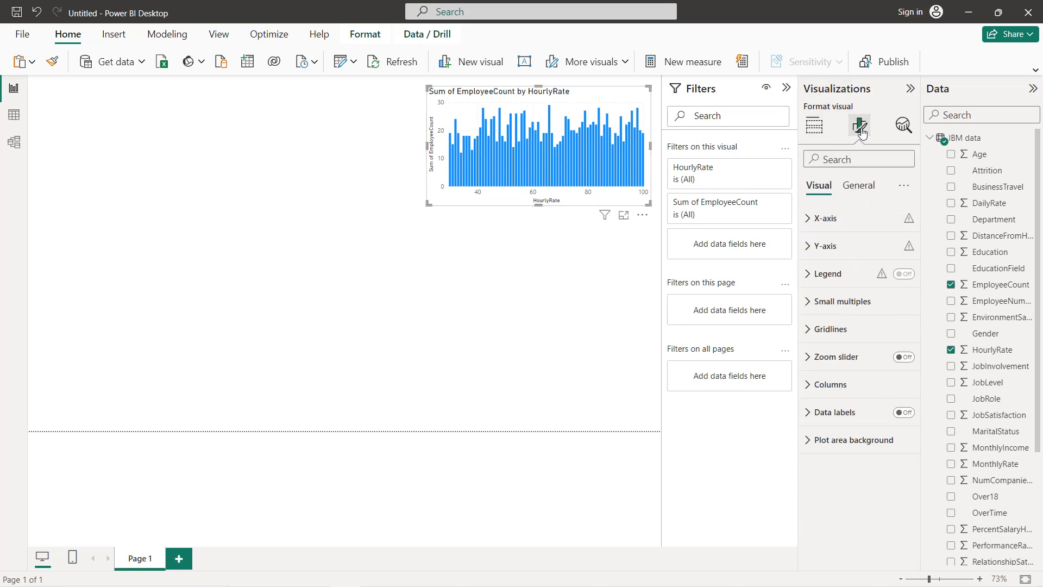
pyautogui.click(861, 184)
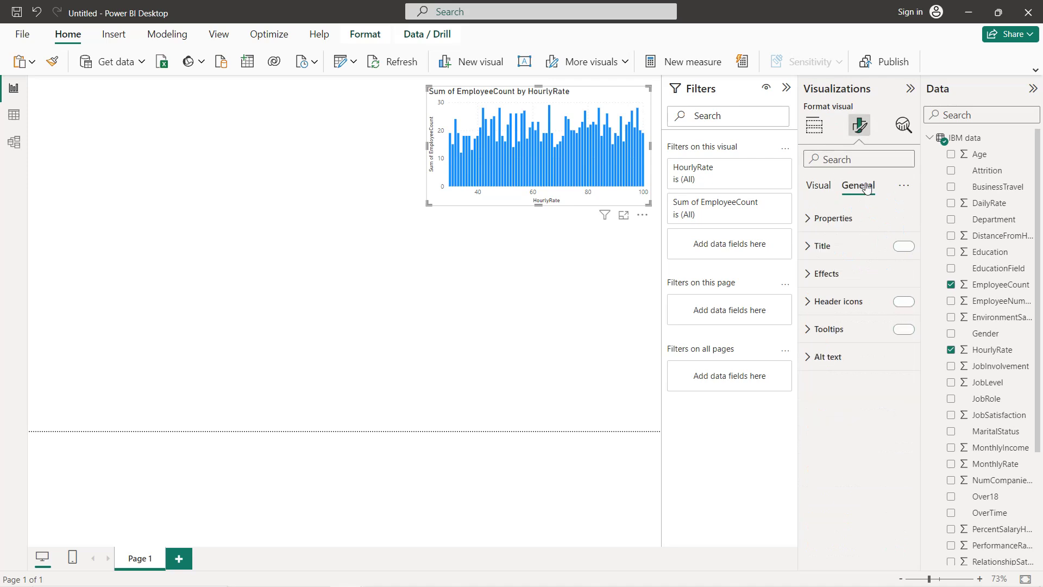
pyautogui.click(821, 250)
pyautogui.click(838, 316)
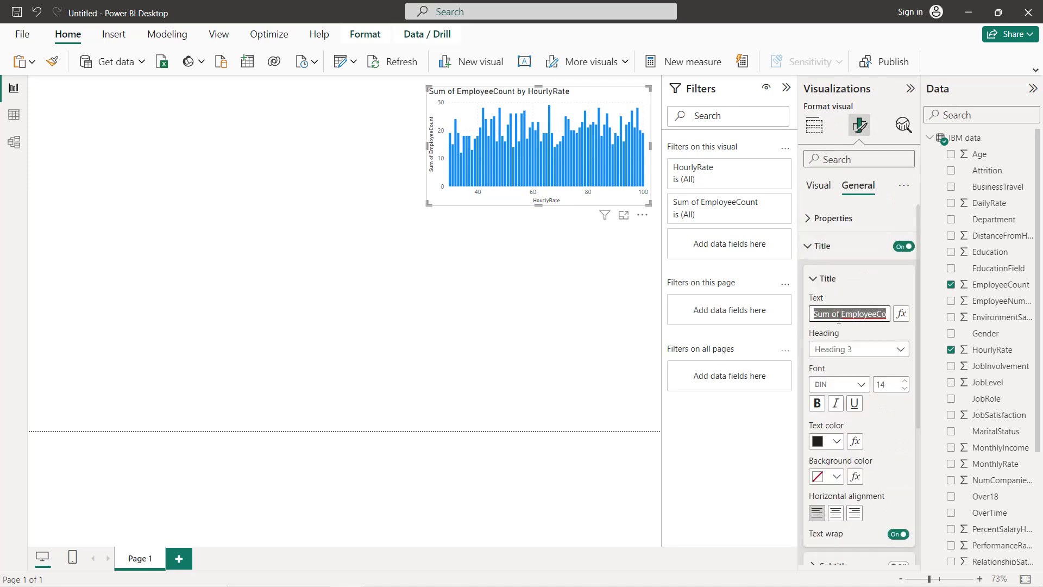
pyautogui.write('Employees by')
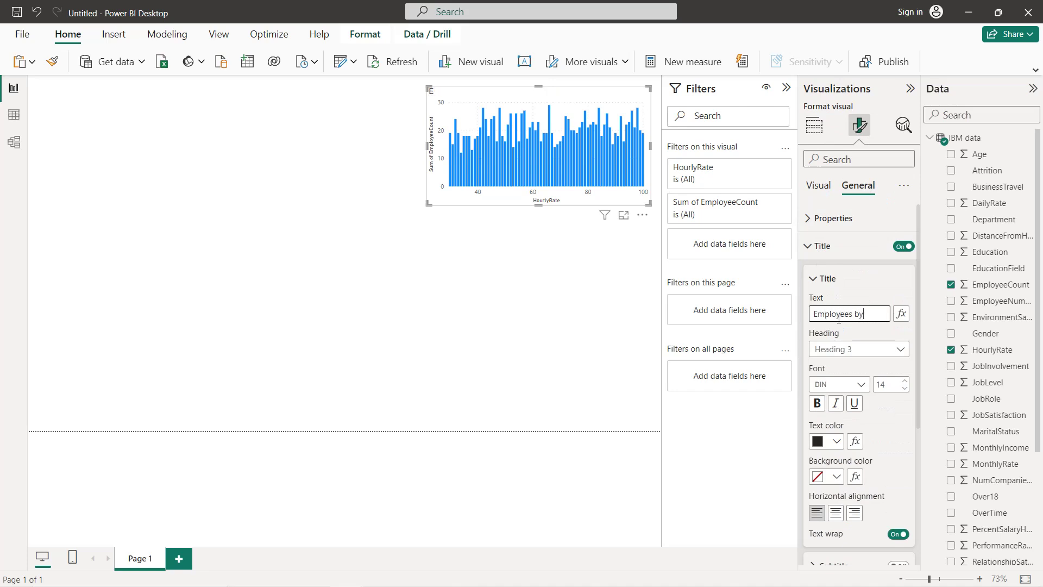
pyautogui.write('rate')
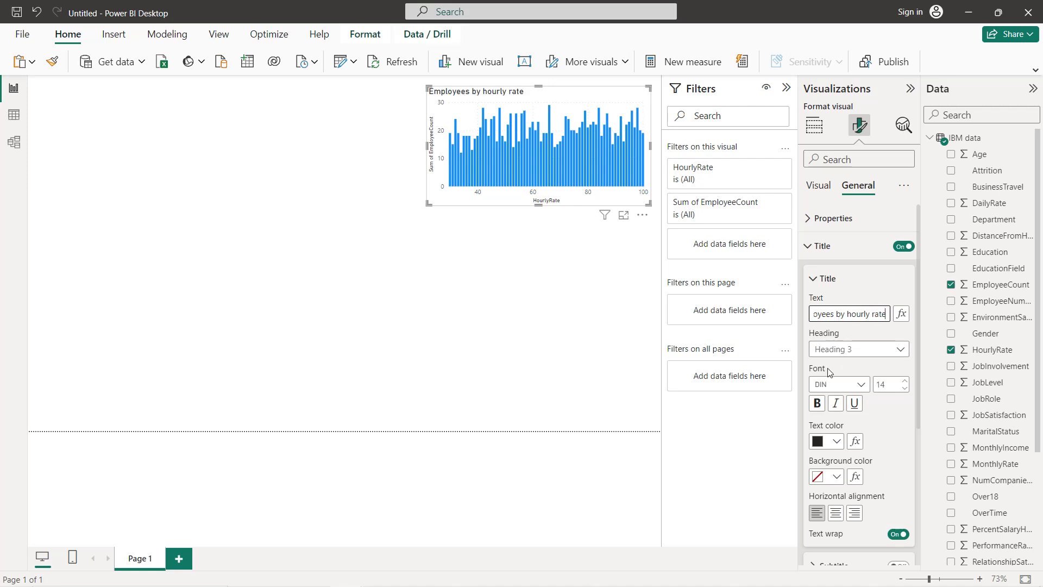
# Step: Format the chart title as bold dark text and centre it horizontally
pyautogui.click(816, 403)
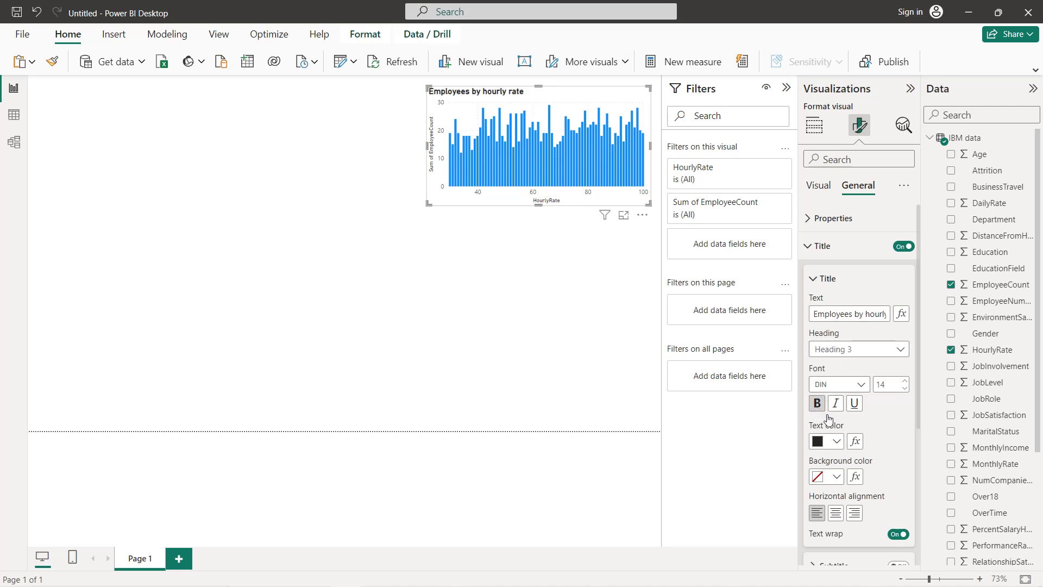
pyautogui.click(837, 442)
pyautogui.click(826, 383)
pyautogui.click(838, 513)
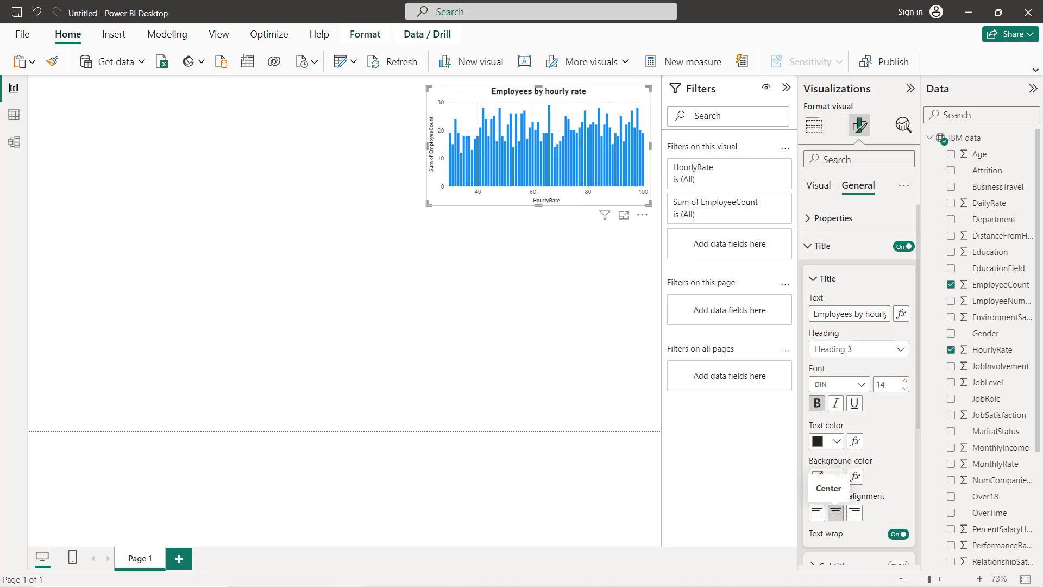
# Step: Turn off the chart's X-axis title and make the X-axis values bold and black
pyautogui.click(818, 186)
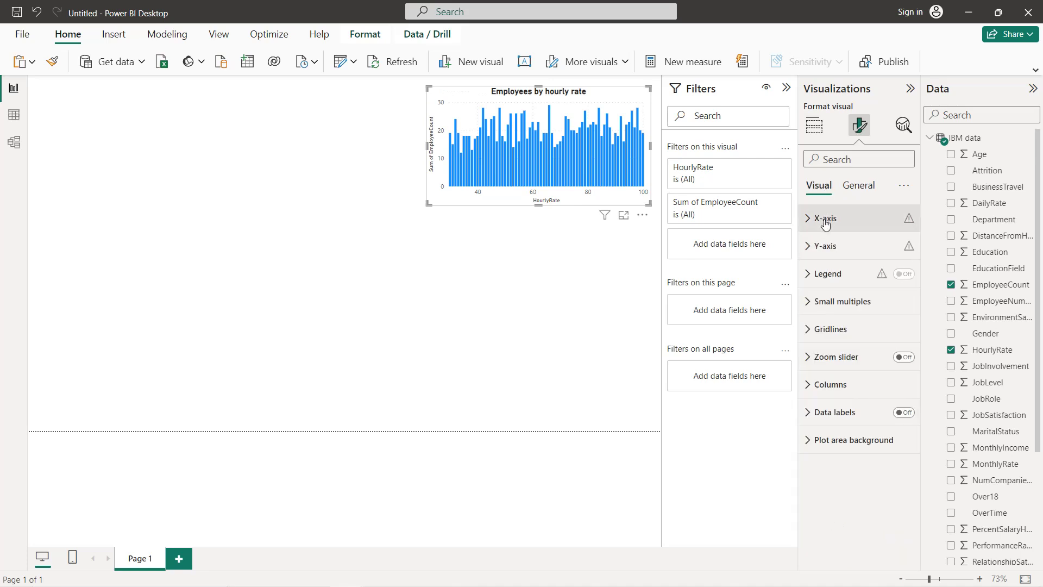
pyautogui.click(825, 219)
pyautogui.click(896, 471)
pyautogui.click(826, 438)
pyautogui.scroll(-2, 854, 428)
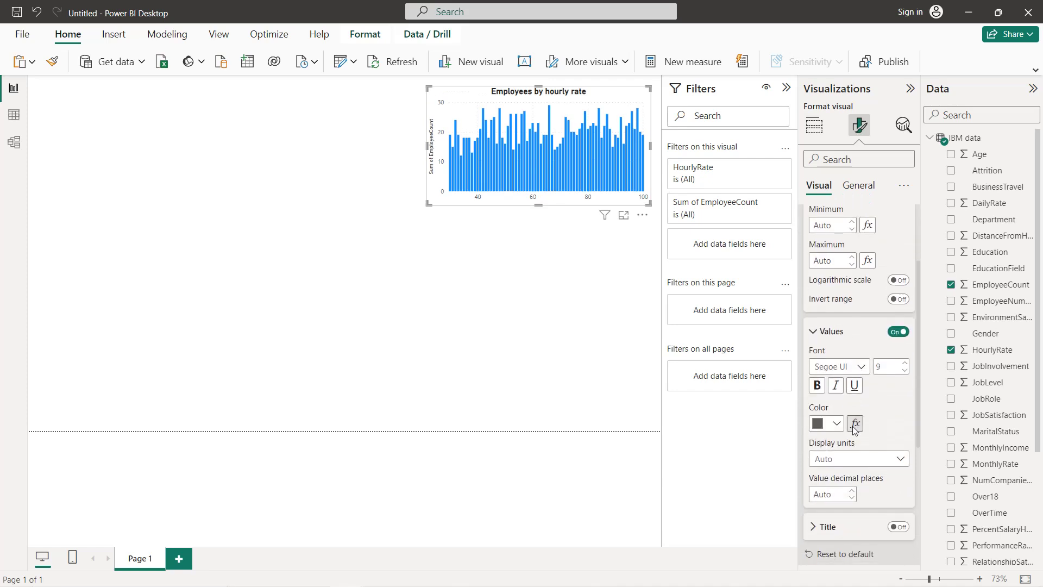
pyautogui.click(816, 385)
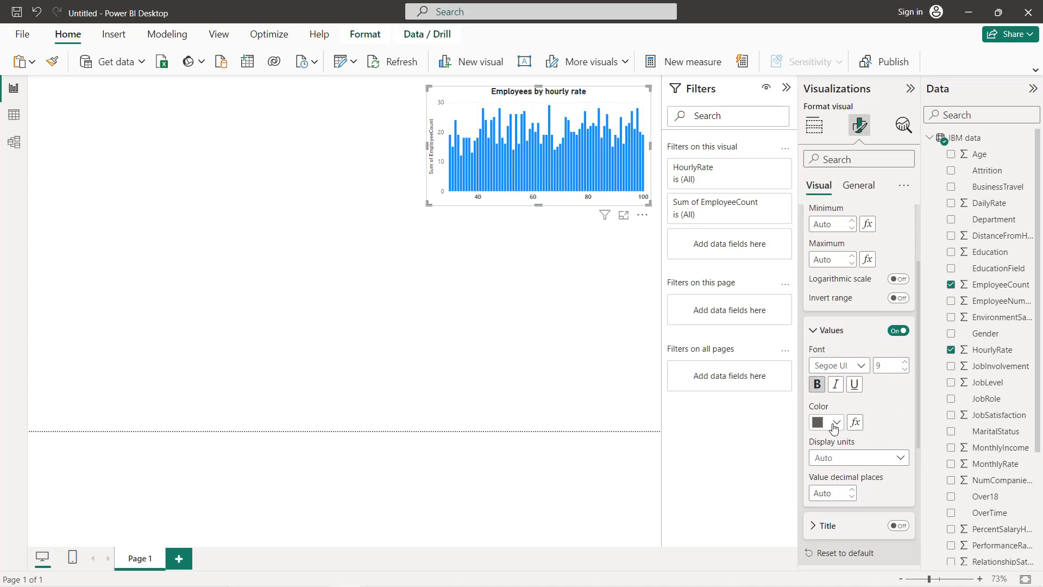
pyautogui.click(835, 427)
pyautogui.click(862, 366)
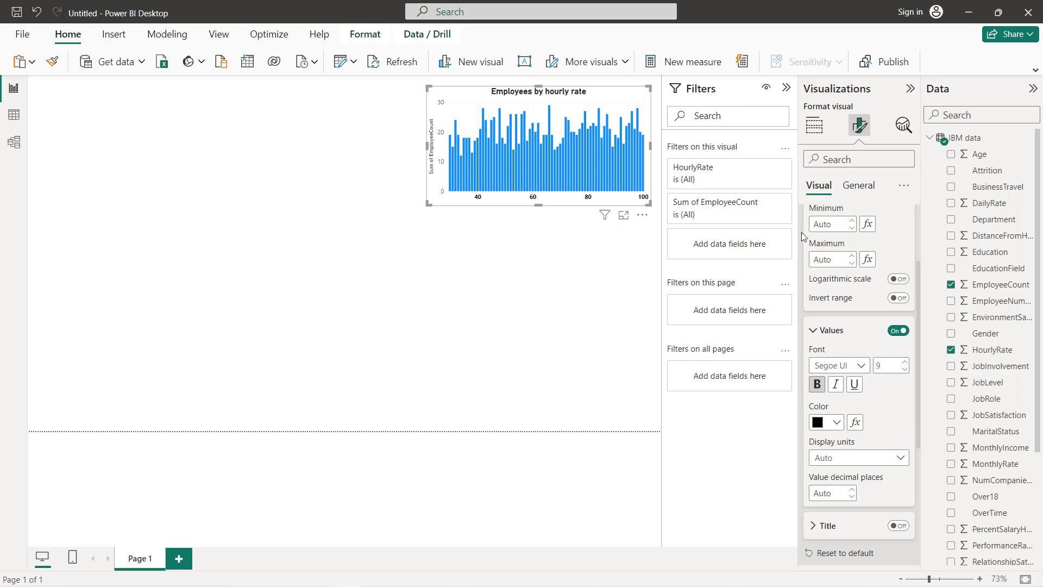
# Step: Turn off the chart's Y-axis title and make the Y-axis values black and bold
pyautogui.scroll(-3, 861, 261)
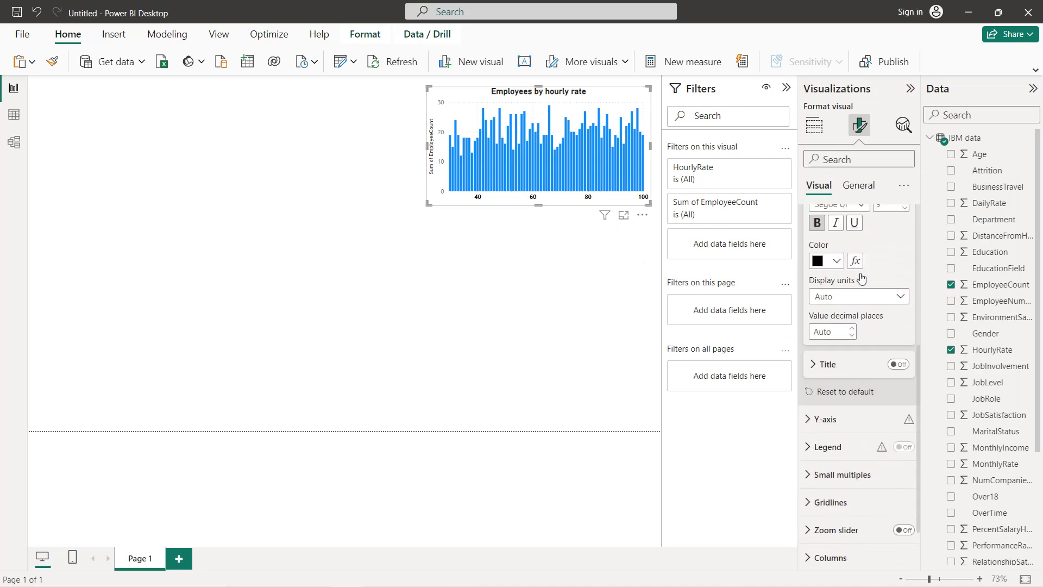
pyautogui.click(815, 363)
pyautogui.scroll(-4, 815, 369)
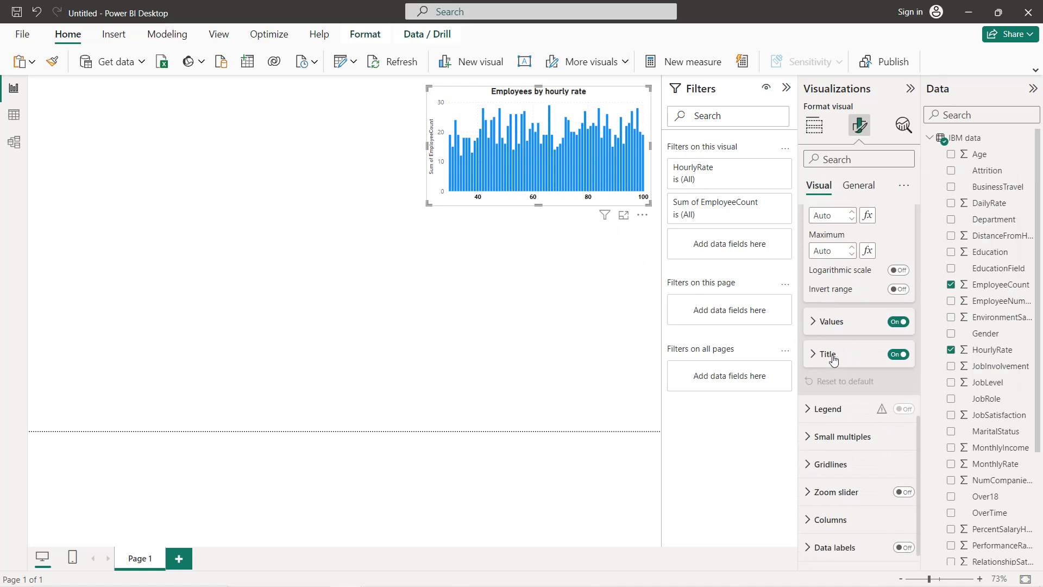
pyautogui.click(899, 355)
pyautogui.click(814, 322)
pyautogui.scroll(-2, 825, 331)
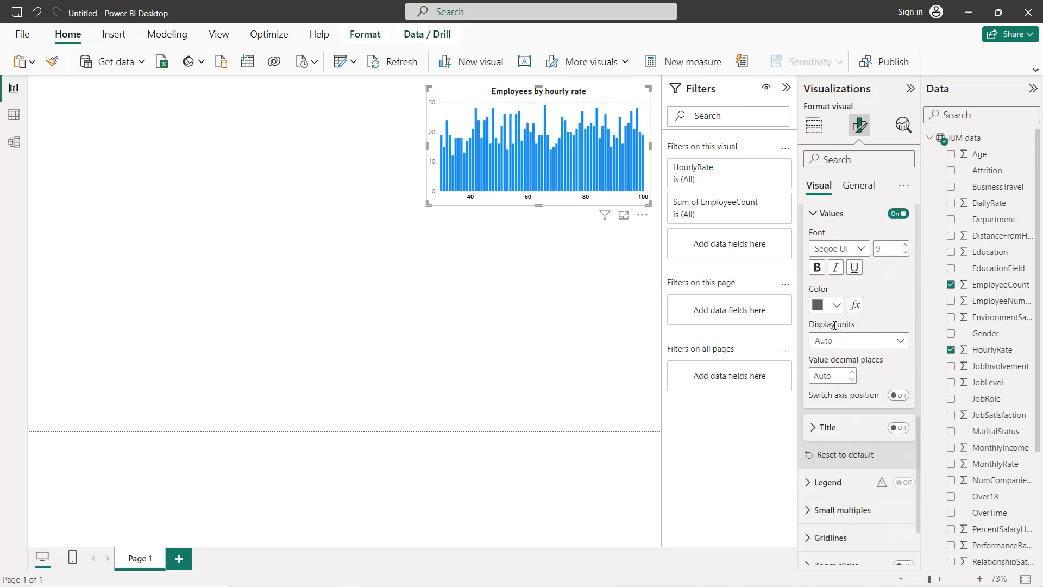
pyautogui.click(835, 306)
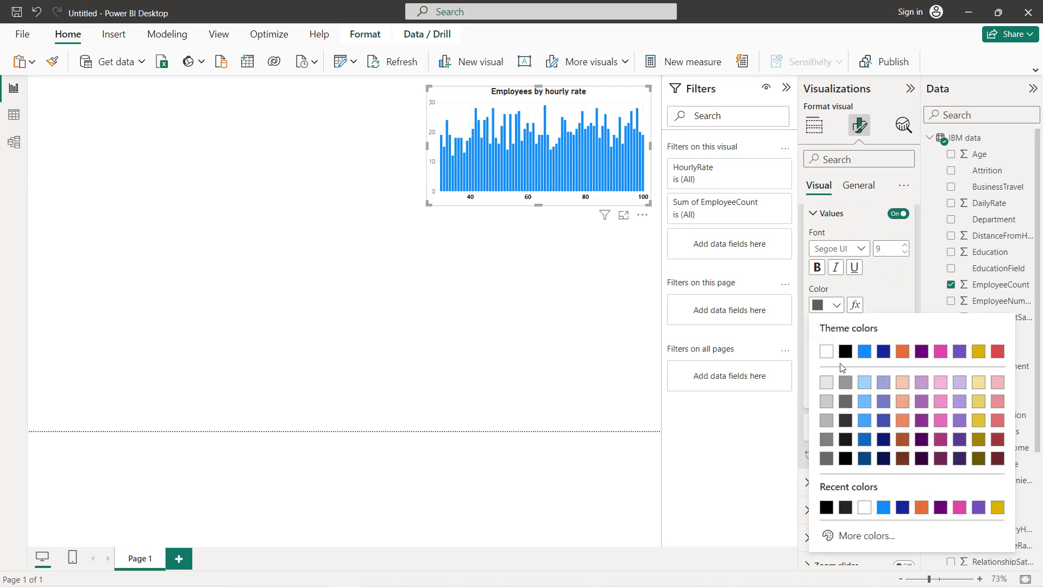
pyautogui.click(827, 507)
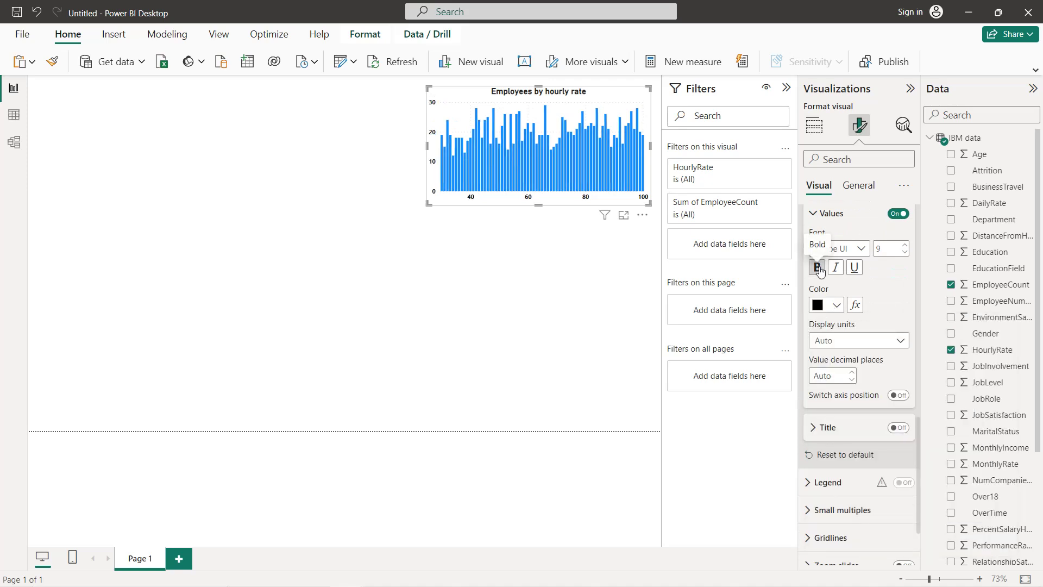
# Step: Turn off both the vertical and horizontal gridlines of the hourly rate chart
pyautogui.click(813, 212)
pyautogui.scroll(2, 826, 233)
pyautogui.scroll(-2, 837, 281)
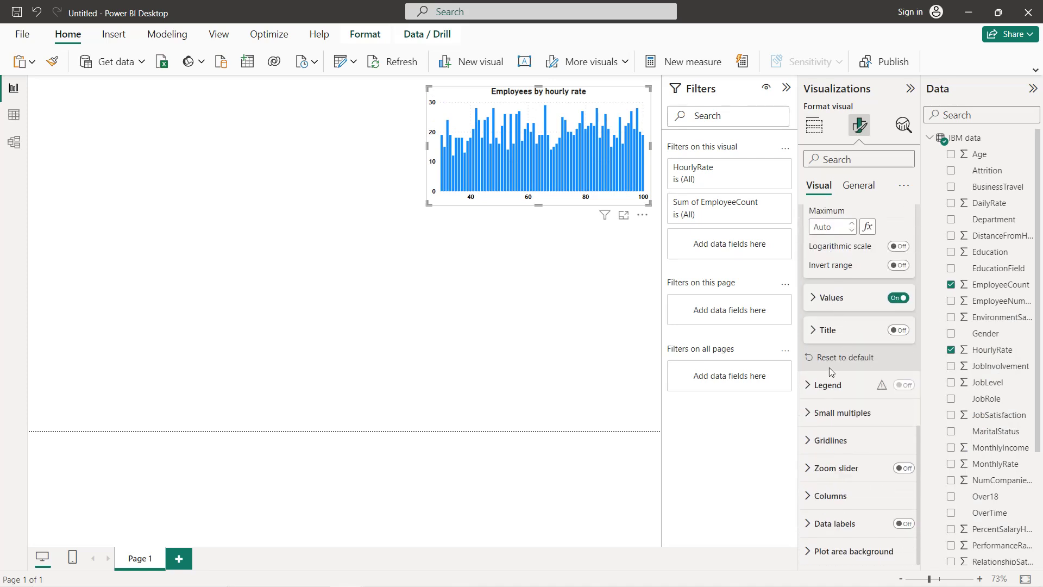
pyautogui.click(841, 438)
pyautogui.scroll(-3, 847, 394)
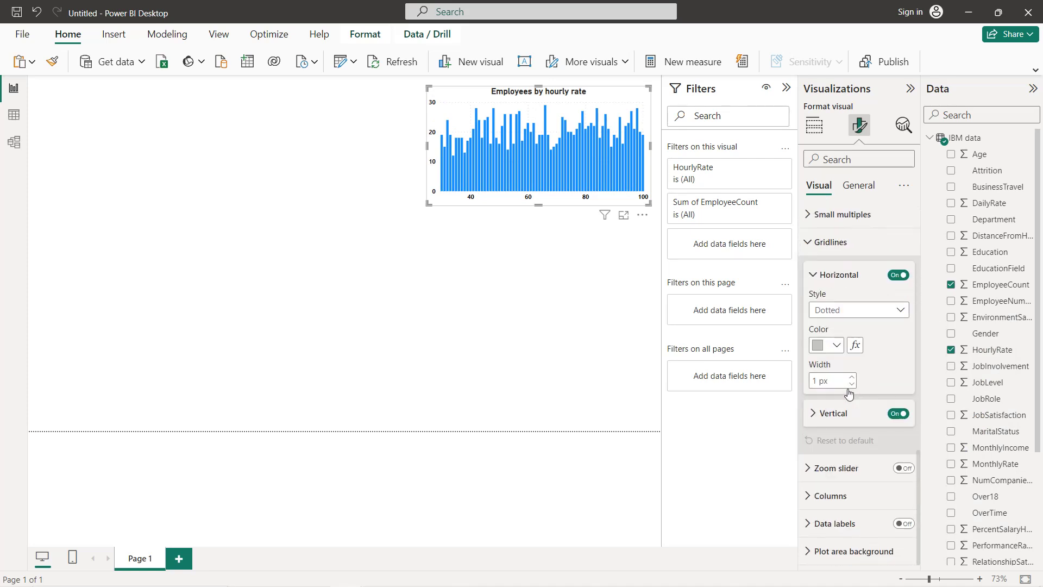
pyautogui.click(895, 414)
pyautogui.click(897, 276)
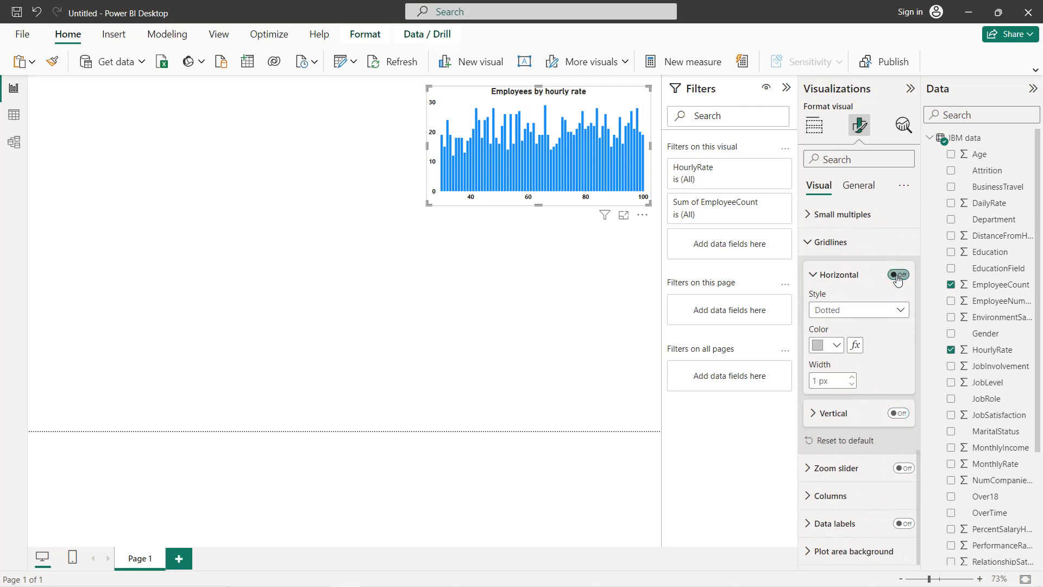
# Step: Turn on the hourly rate chart's visual border in blue with 20 px rounded corners
pyautogui.click(858, 185)
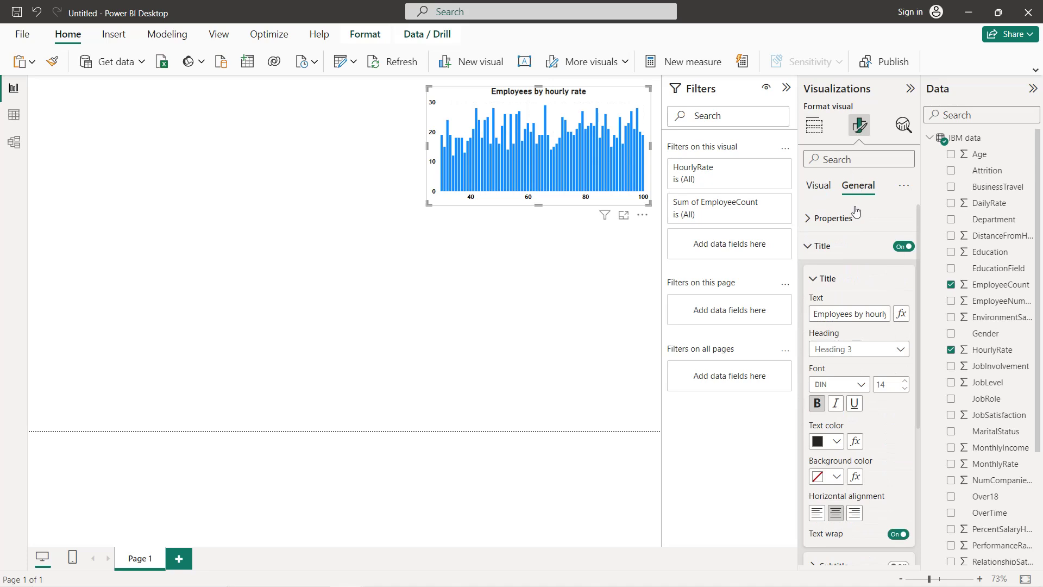
pyautogui.click(817, 246)
pyautogui.click(826, 273)
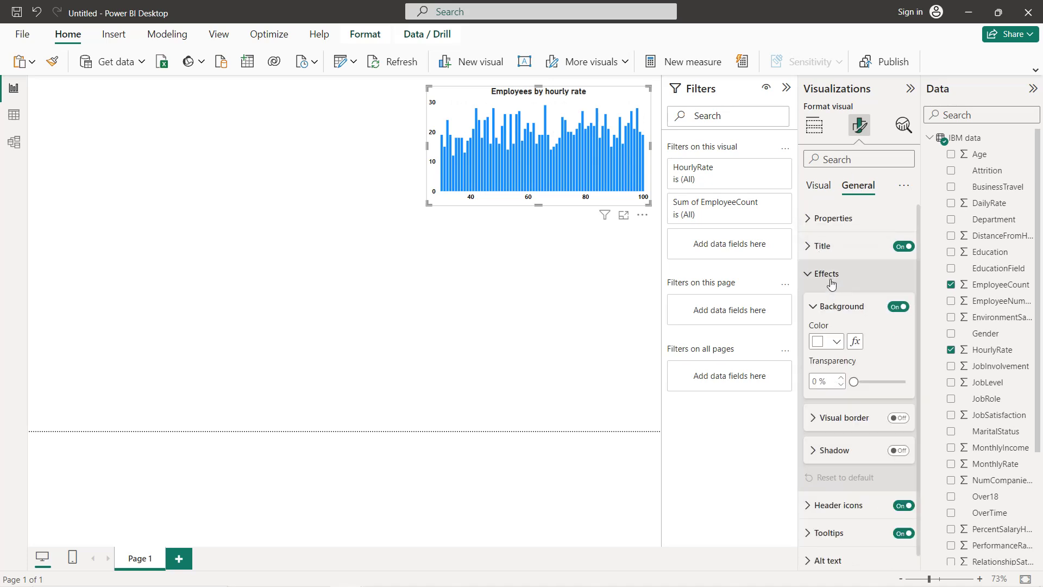
pyautogui.click(897, 408)
pyautogui.scroll(-2, 862, 370)
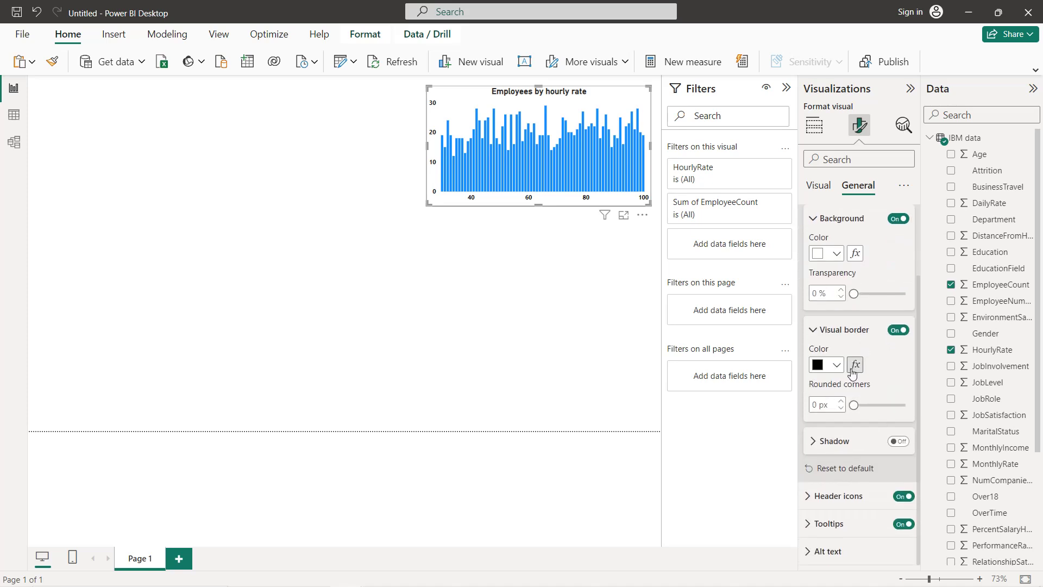
pyautogui.click(837, 365)
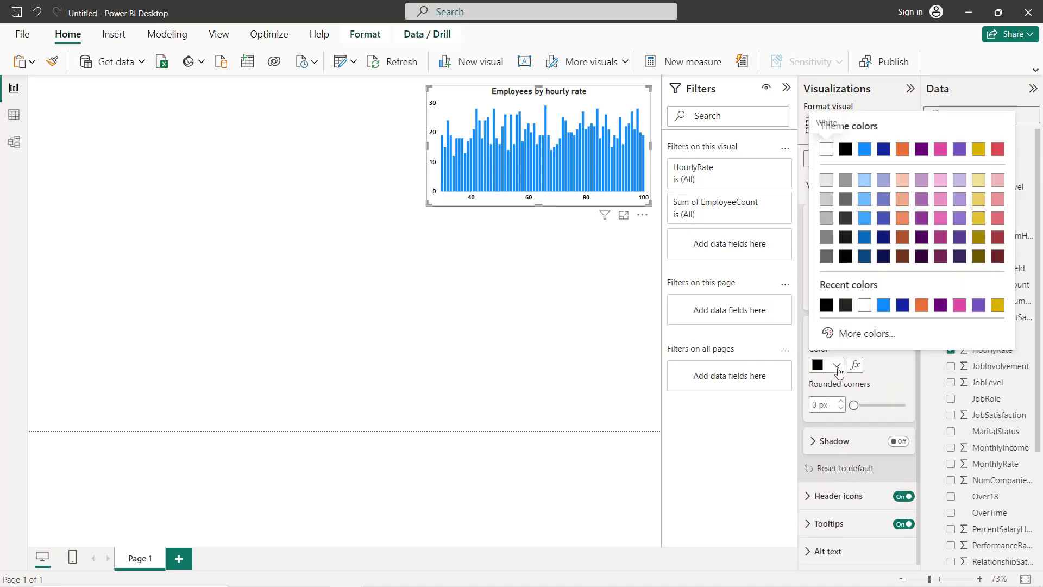
pyautogui.click(882, 306)
pyautogui.click(819, 405)
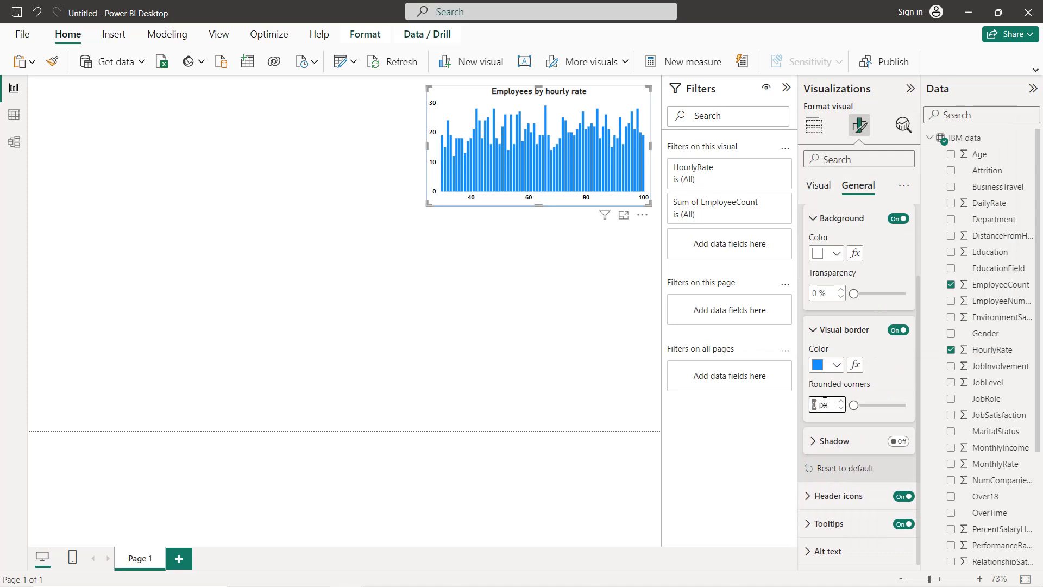
pyautogui.write('20')
pyautogui.press('Return')
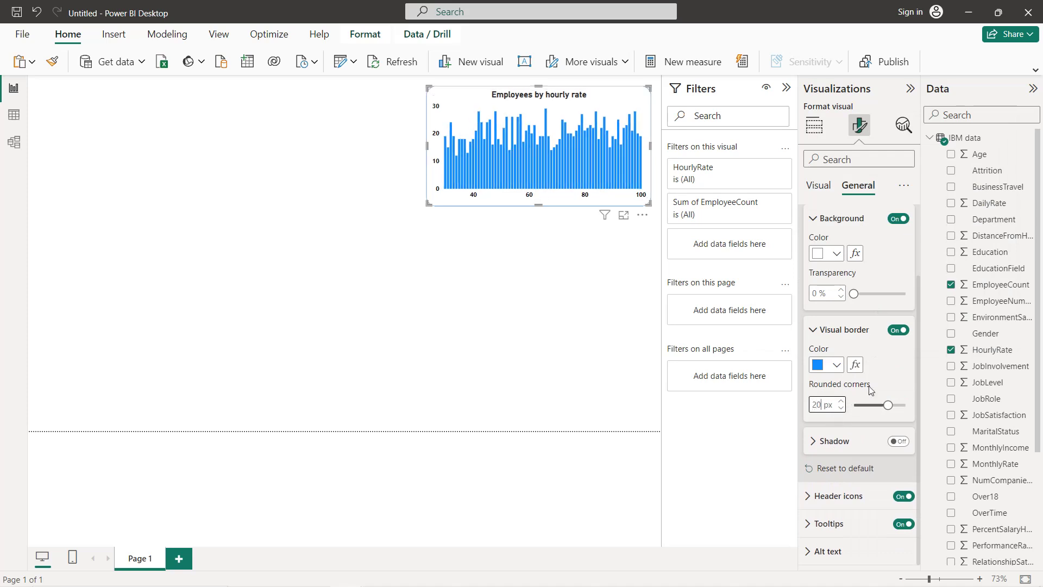
pyautogui.scroll(2, 872, 332)
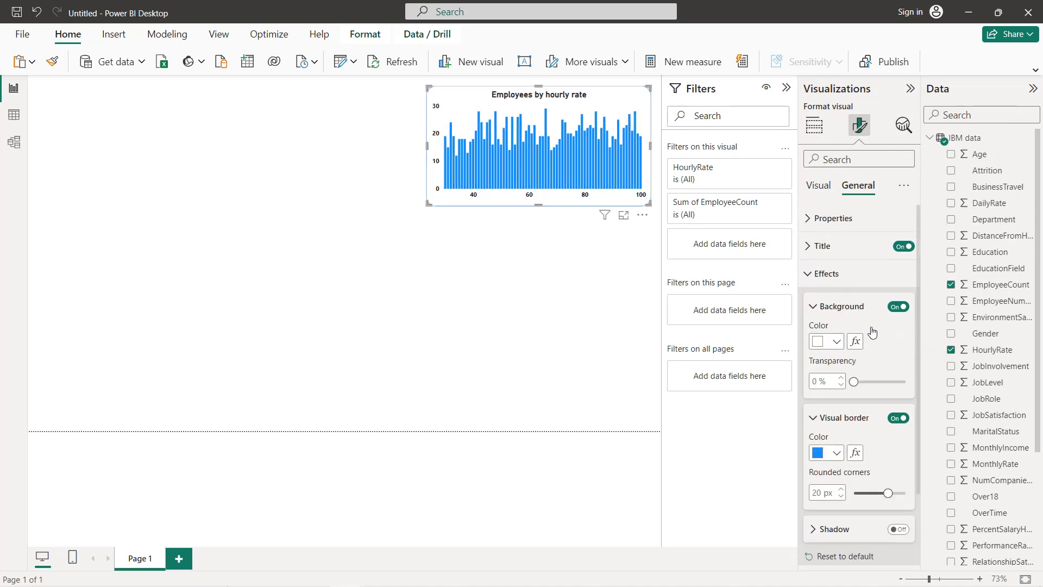
pyautogui.click(814, 276)
# Step: Turn the hourly rate chart's X-axis title back on and make it black and bold
pyautogui.click(825, 187)
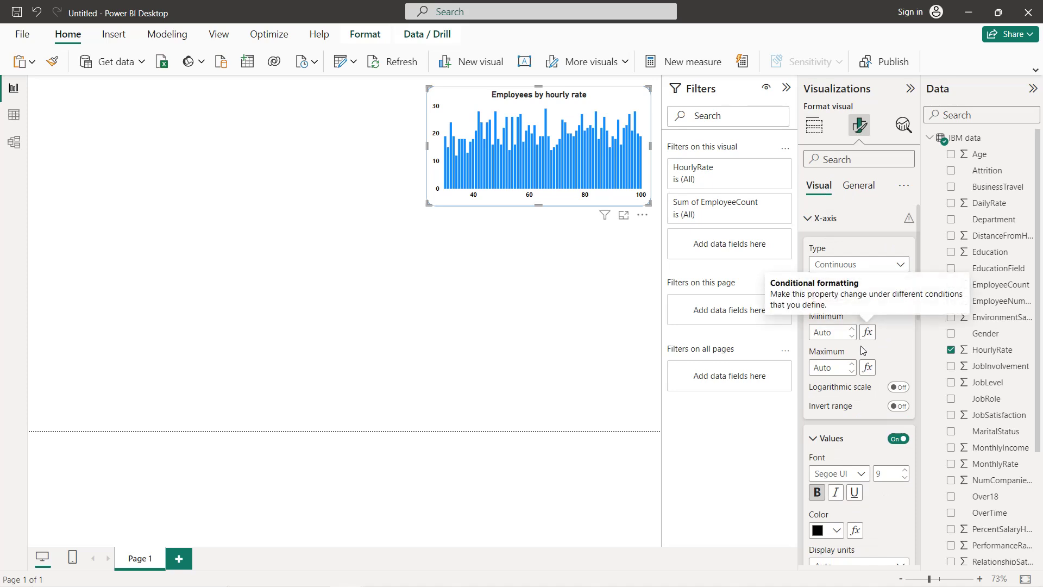
pyautogui.scroll(-4, 864, 380)
pyautogui.click(897, 417)
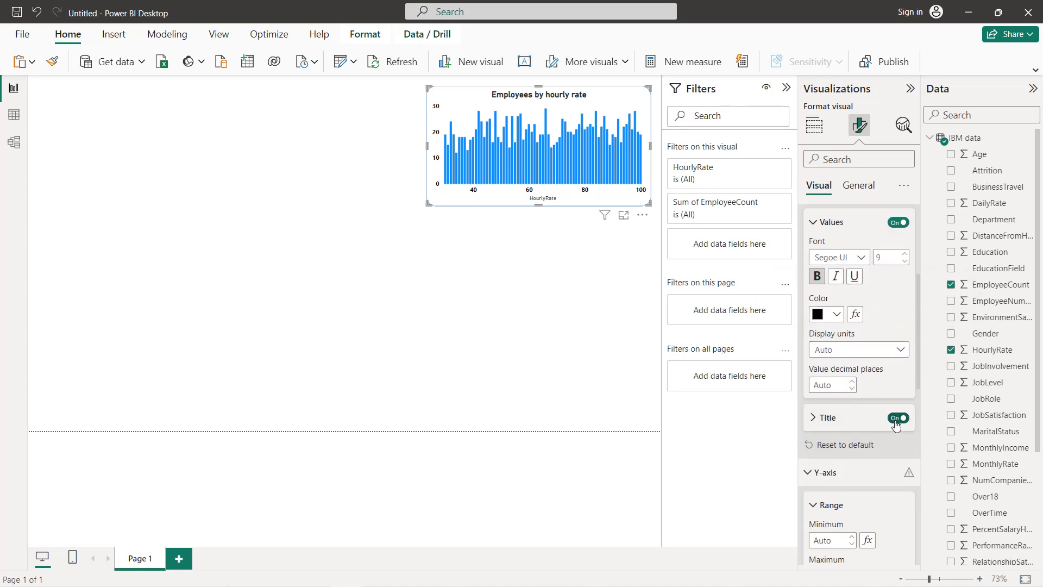
pyautogui.click(822, 418)
pyautogui.scroll(-4, 828, 380)
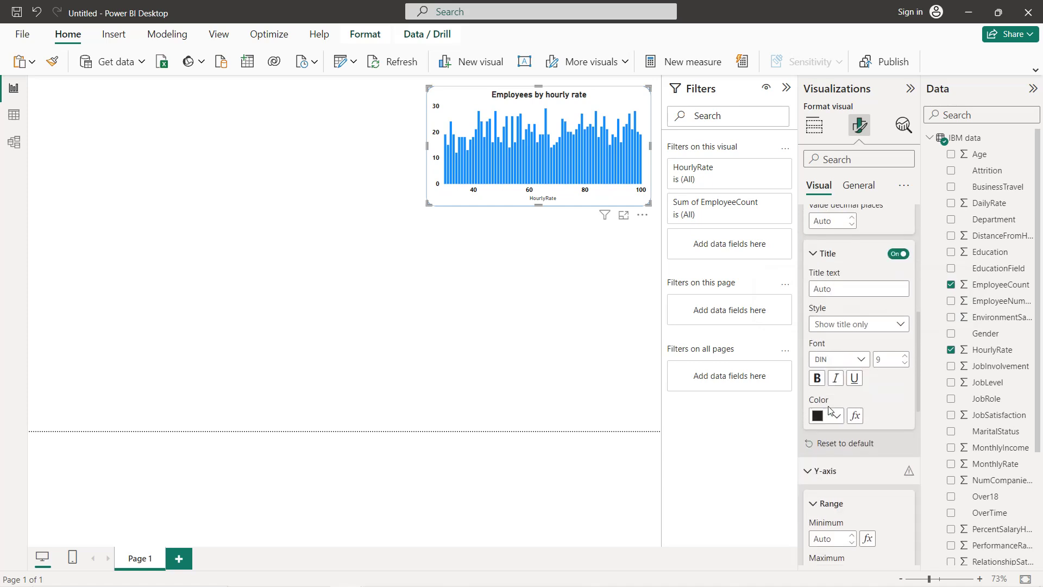
pyautogui.click(836, 363)
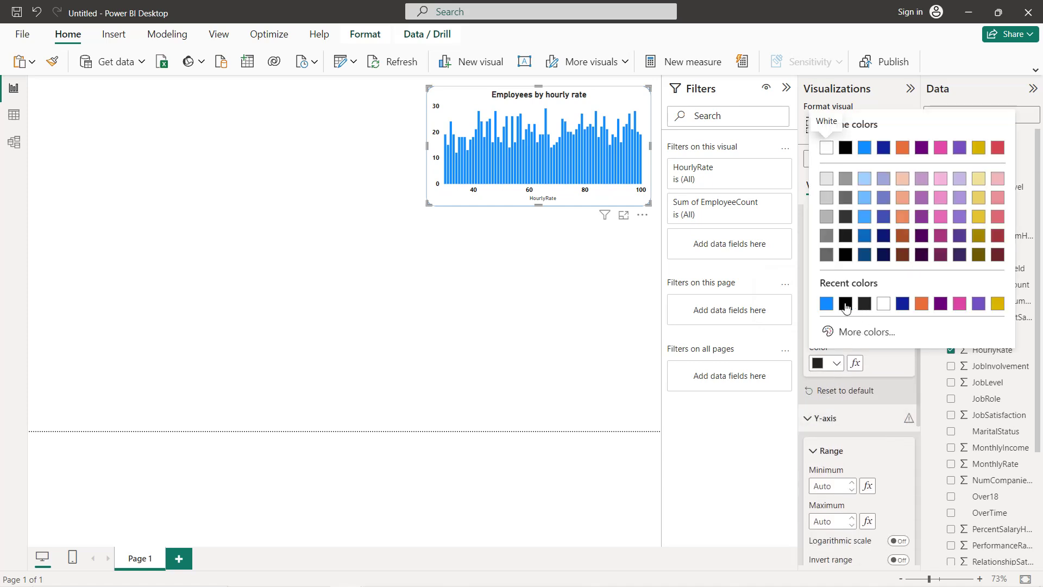
pyautogui.click(846, 309)
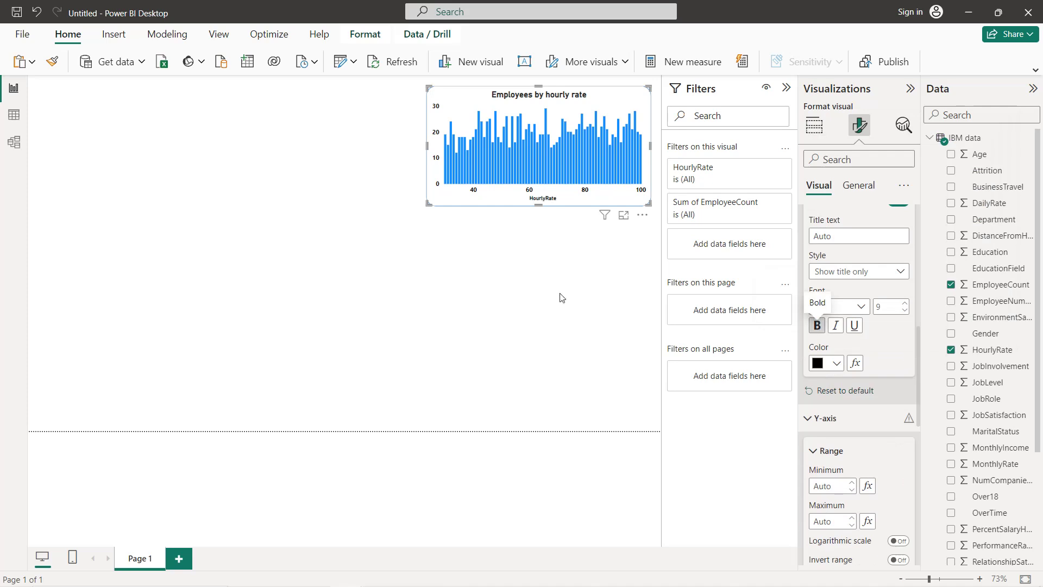
# Step: Shift the hourly rate chart slightly up and to the right, into the page's upper-right corner
pyautogui.click(534, 269)
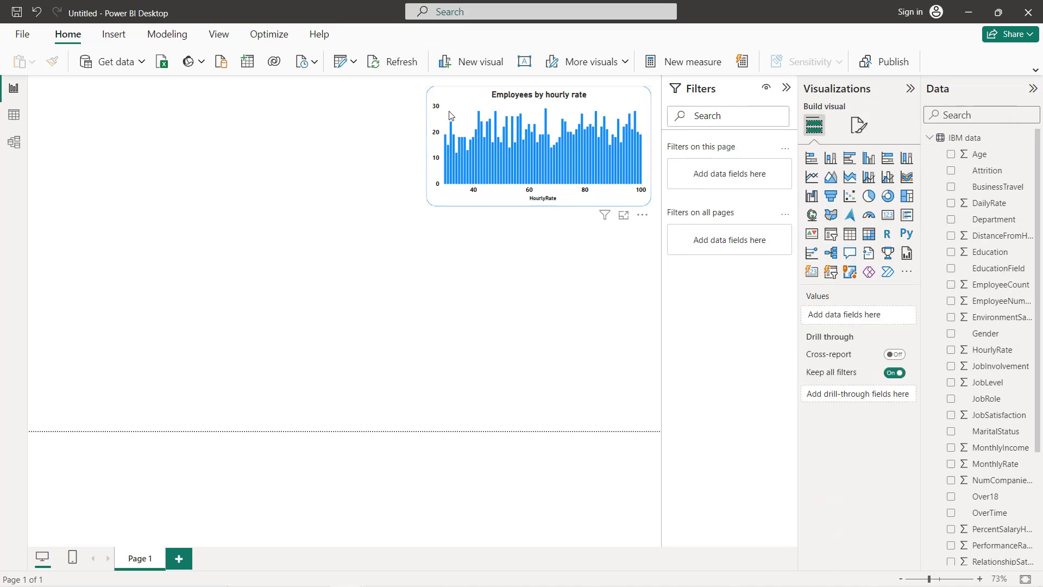
pyautogui.moveTo(449, 115); pyautogui.dragTo(454, 112)
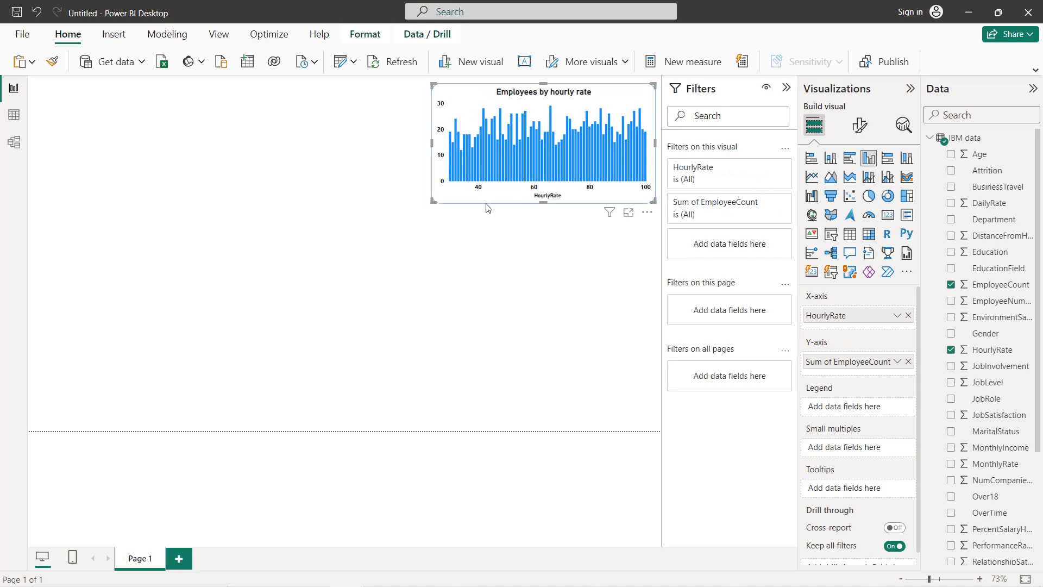
pyautogui.click(415, 140)
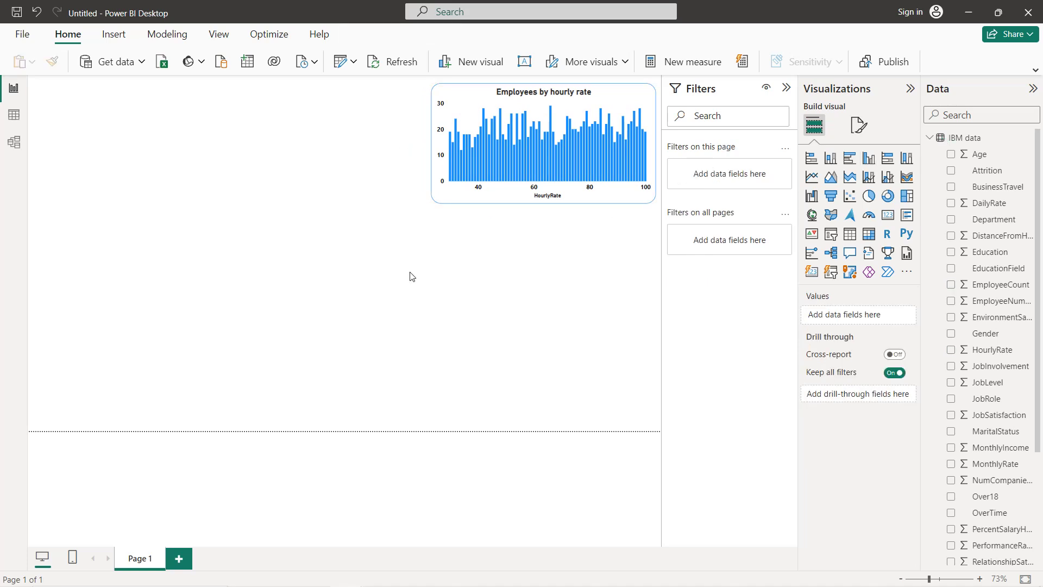
# Step: Duplicate the hourly rate chart and place the copy in the page's upper-left corner, level with the original
pyautogui.click(472, 115)
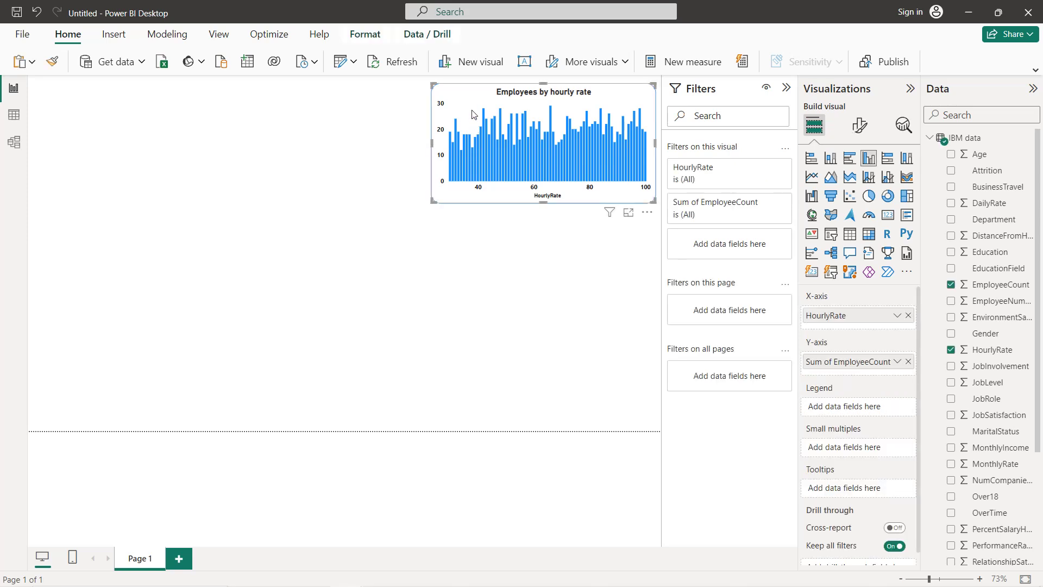
pyautogui.hotkey('ctrl', 'c')
pyautogui.hotkey('ctrl', 'v')
pyautogui.moveTo(472, 114); pyautogui.dragTo(91, 115)
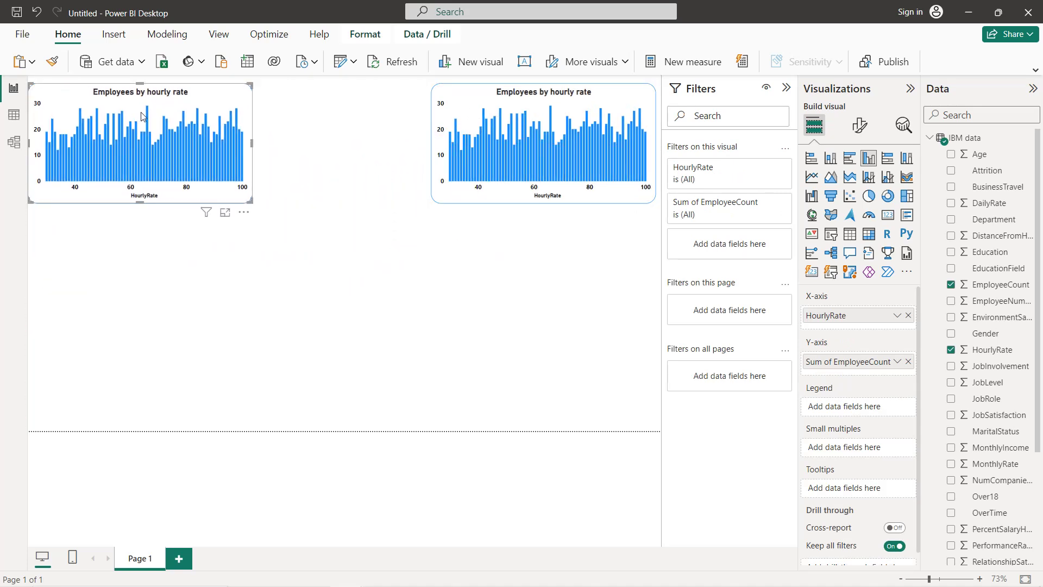
pyautogui.moveTo(142, 115); pyautogui.dragTo(142, 113)
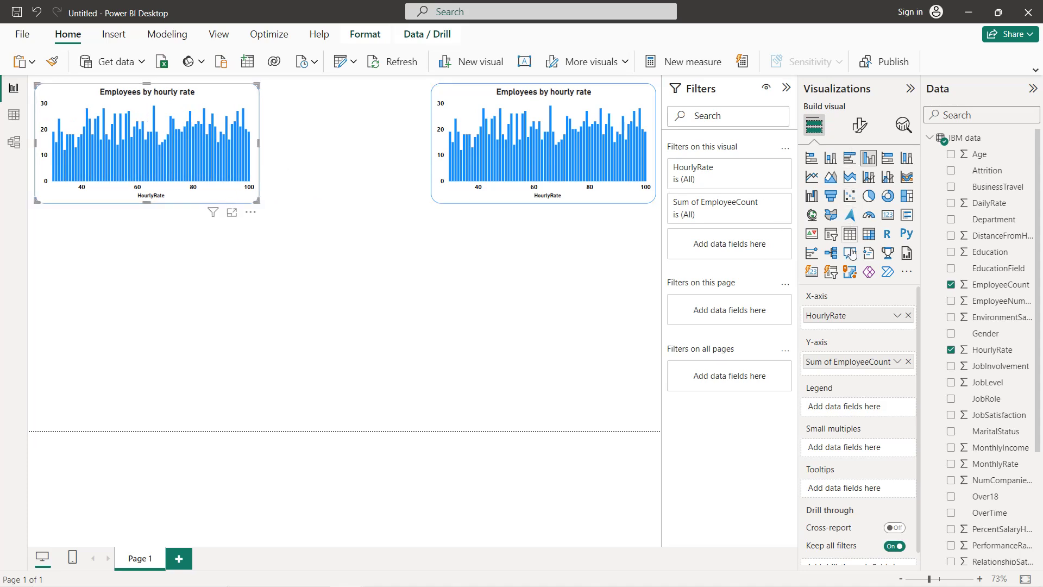
# Step: Replace HourlyRate with Age on the copied chart's X-axis and change its title to "Employees by age"
pyautogui.click(907, 316)
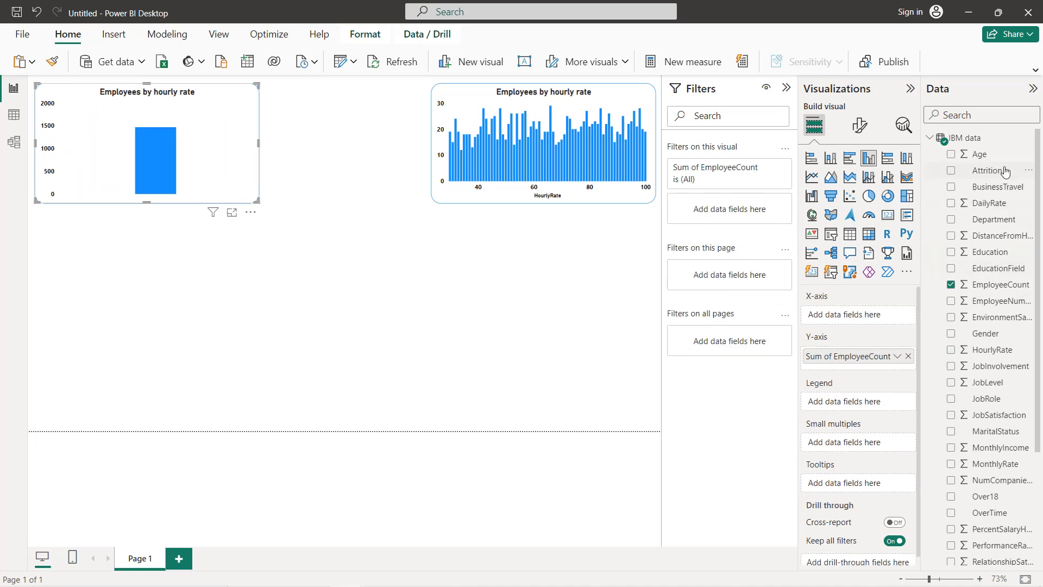
pyautogui.moveTo(997, 162); pyautogui.dragTo(885, 324)
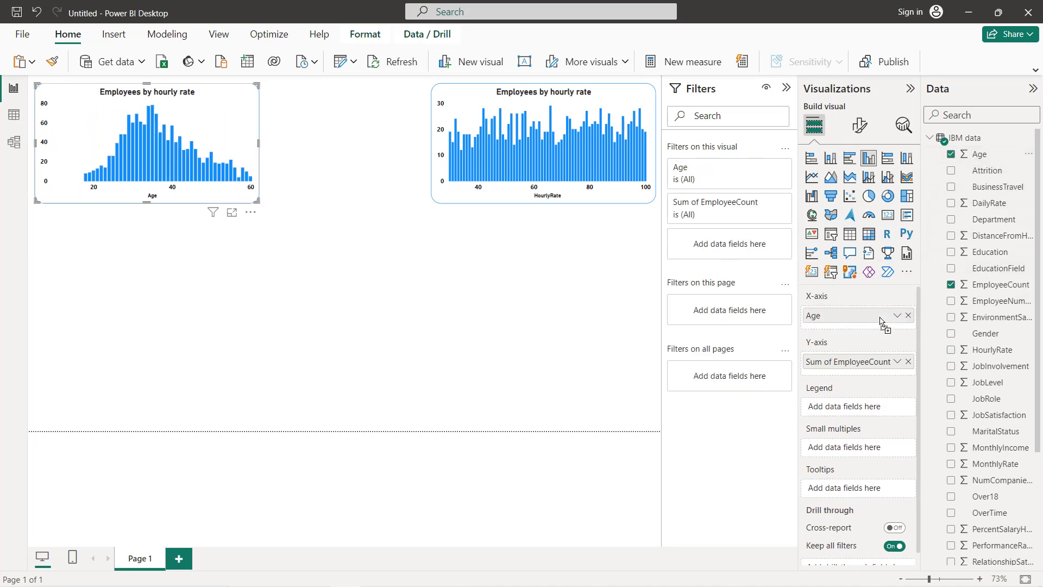
pyautogui.click(860, 125)
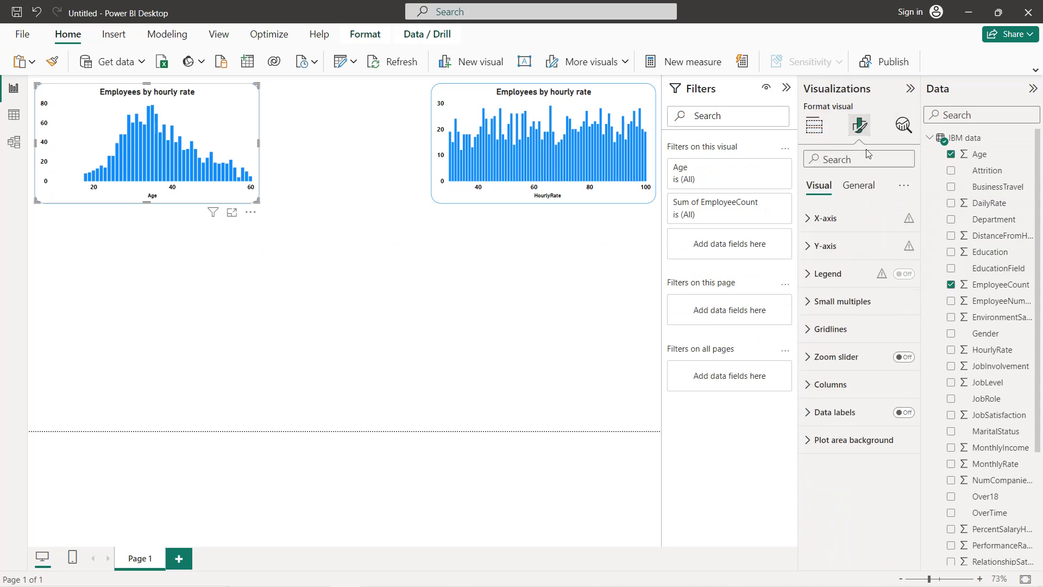
pyautogui.click(858, 185)
pyautogui.click(822, 246)
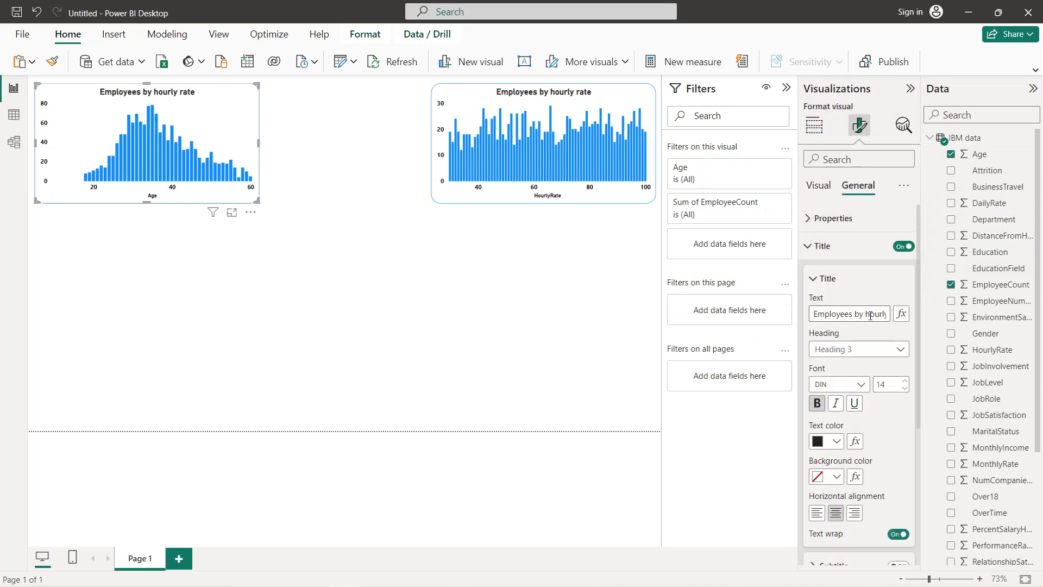
pyautogui.moveTo(866, 315); pyautogui.dragTo(891, 314)
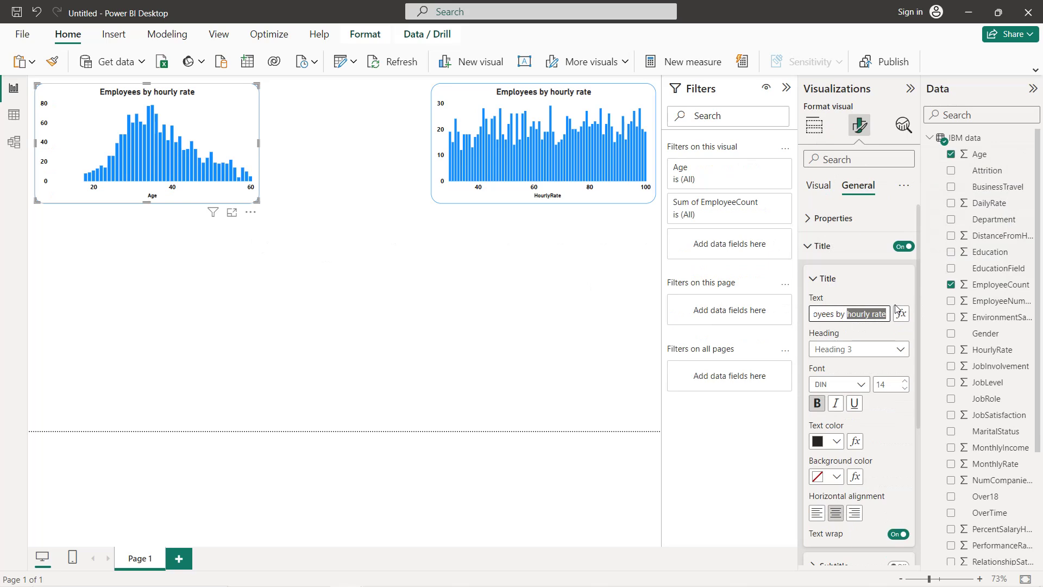
pyautogui.write('age')
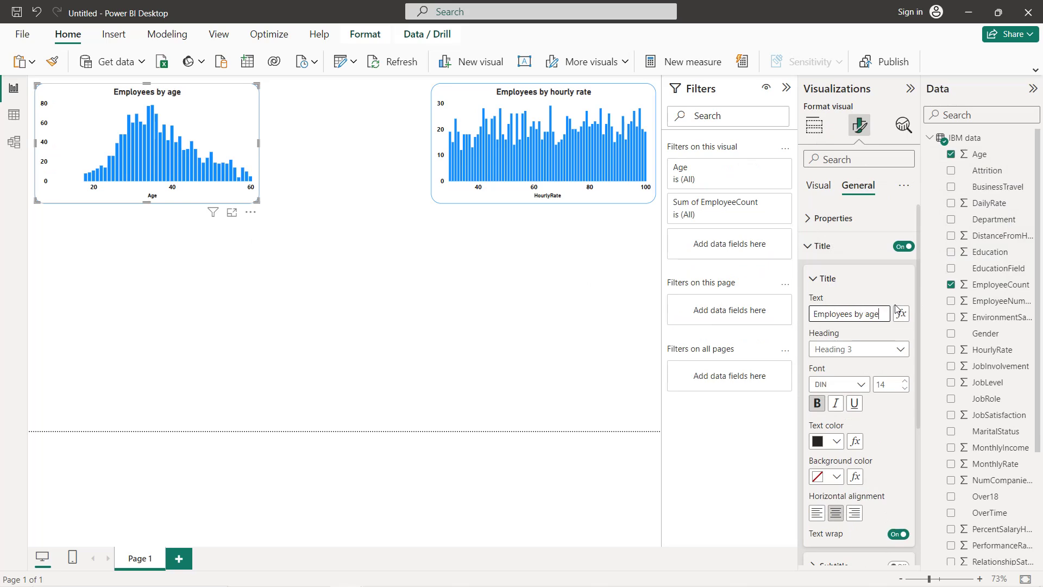
pyautogui.click(111, 254)
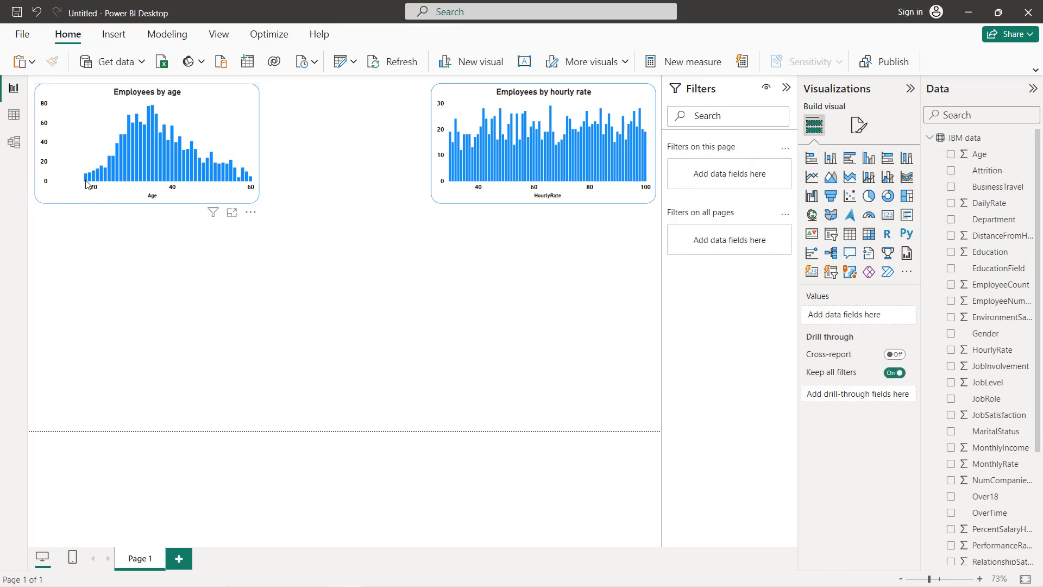
# Step: Set the X-axis range minimum of the "Employees by age" chart to 18
pyautogui.moveTo(85, 182)
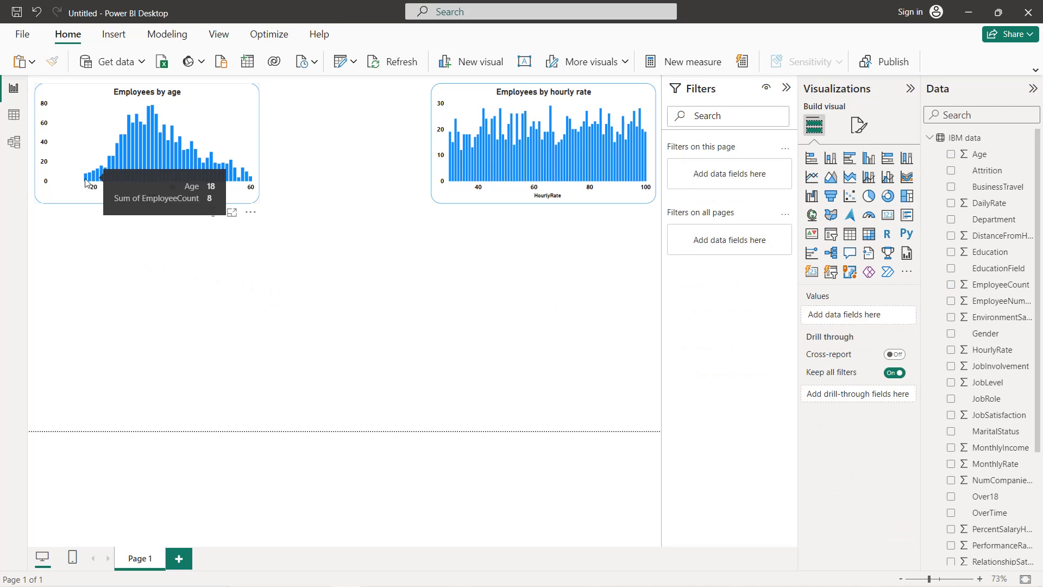
pyautogui.click(220, 135)
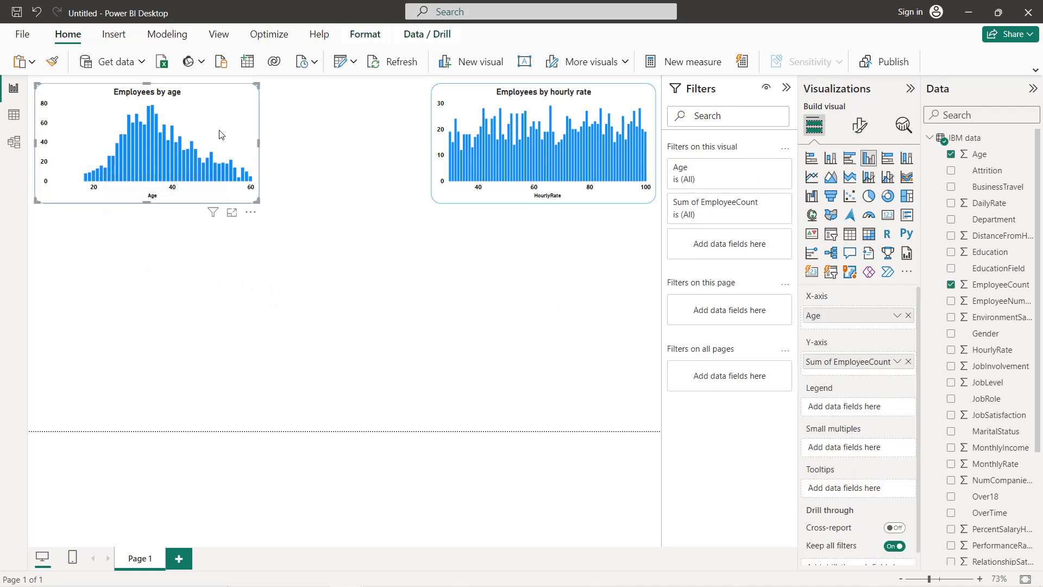
pyautogui.click(857, 135)
pyautogui.click(832, 217)
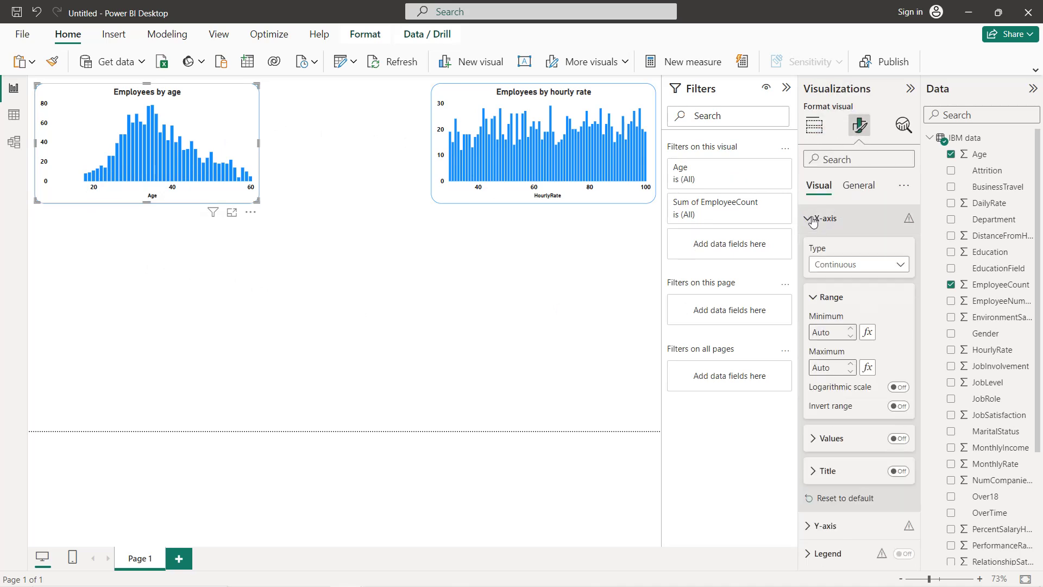
pyautogui.click(830, 335)
pyautogui.write('18')
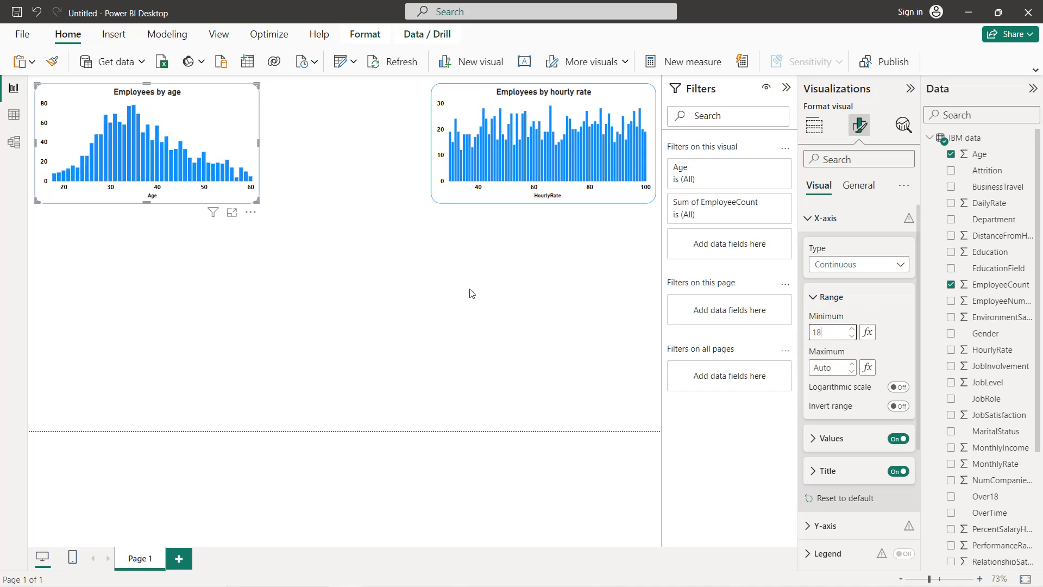
pyautogui.click(403, 257)
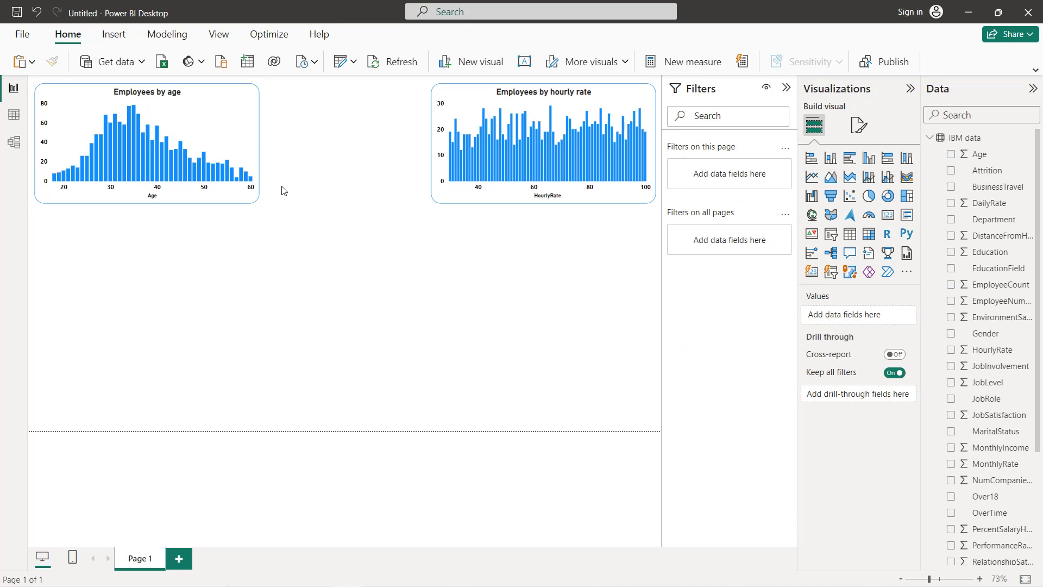
# Step: Duplicate the hourly rate chart and place the copy directly below the original
pyautogui.click(480, 100)
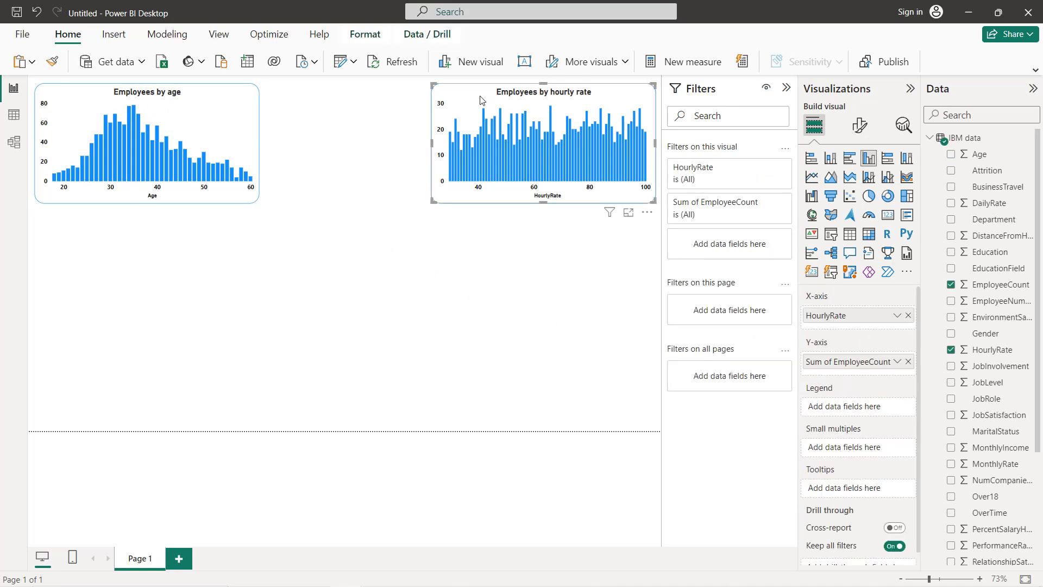
pyautogui.moveTo(480, 99); pyautogui.dragTo(490, 238)
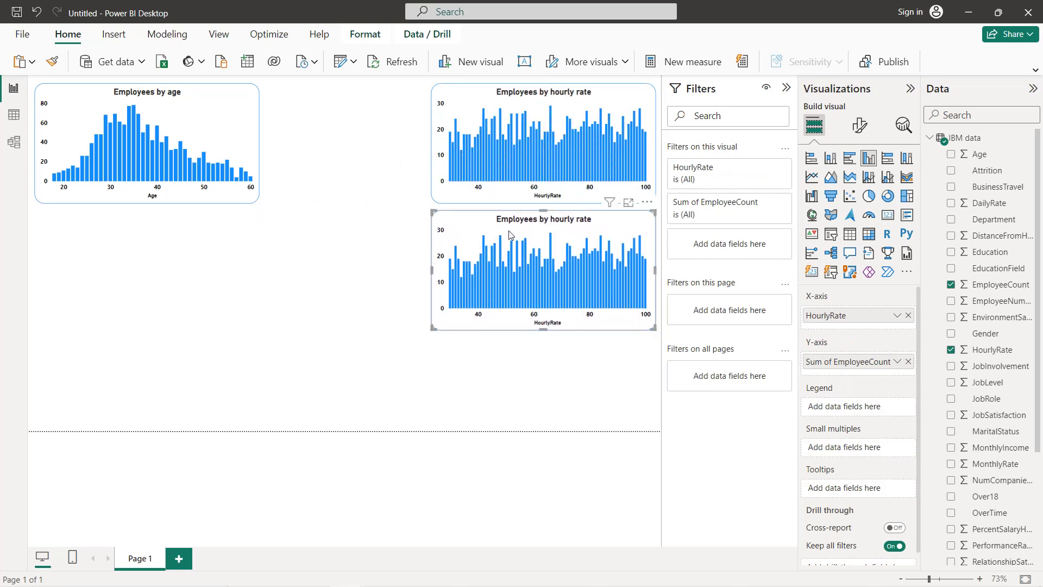
# Step: Convert the lower copy to a clustered bar chart and replace HourlyRate with EducationField on its Y-axis
pyautogui.click(851, 159)
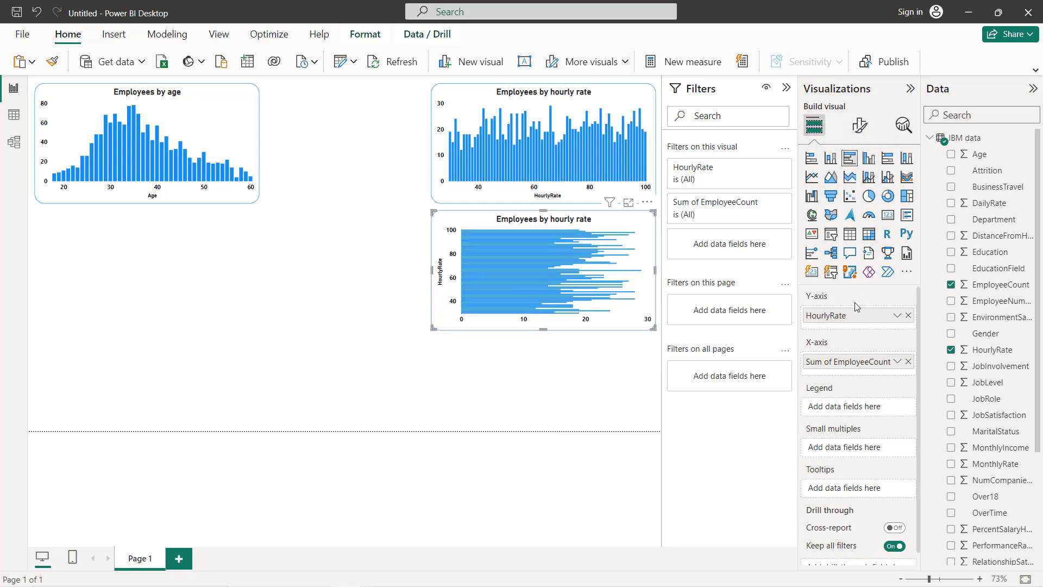
pyautogui.click(907, 315)
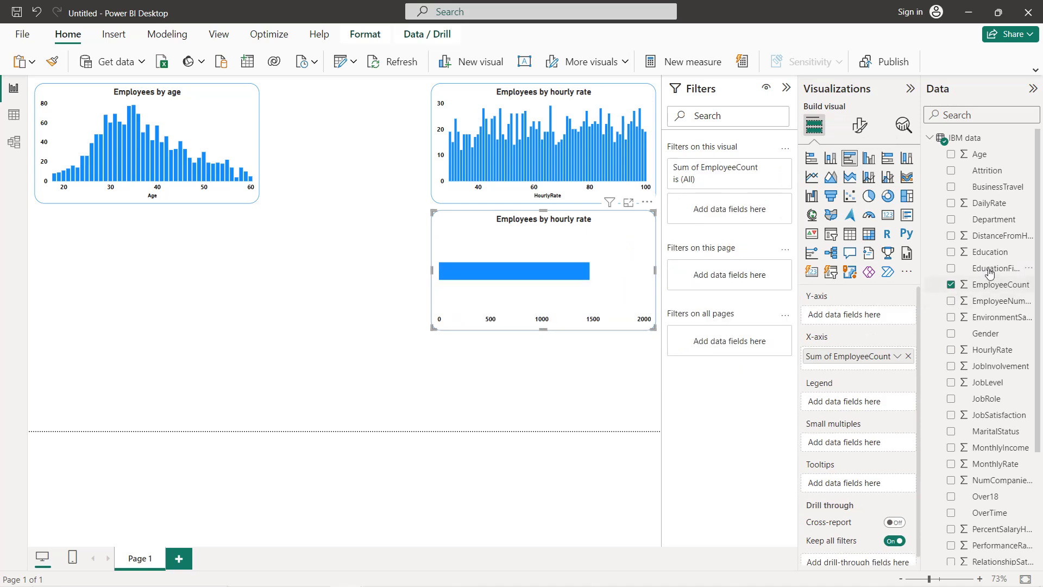
pyautogui.moveTo(986, 272); pyautogui.dragTo(869, 319)
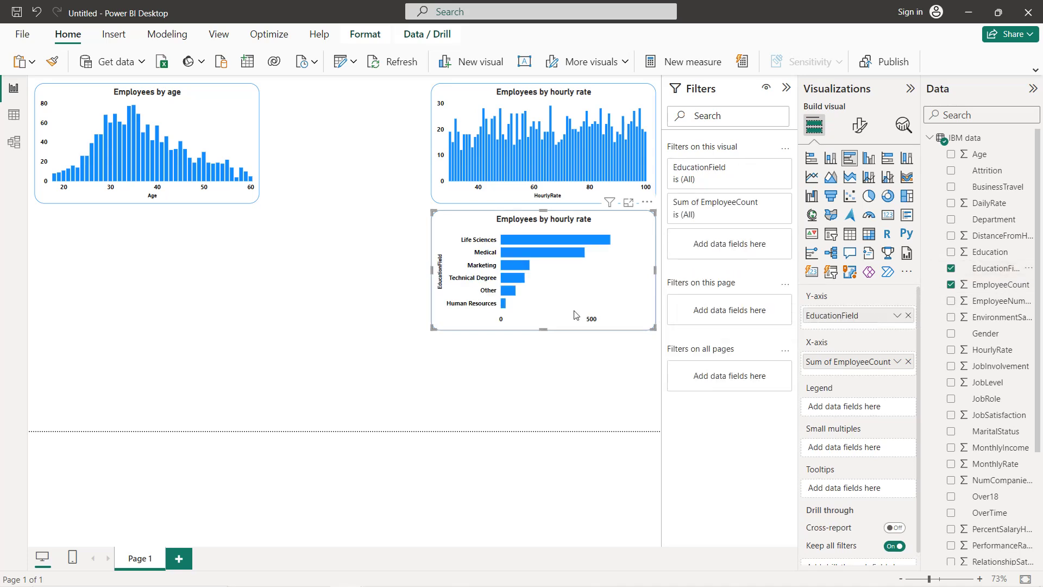
# Step: Turn off the Y-axis title of the education field bar chart
pyautogui.click(868, 135)
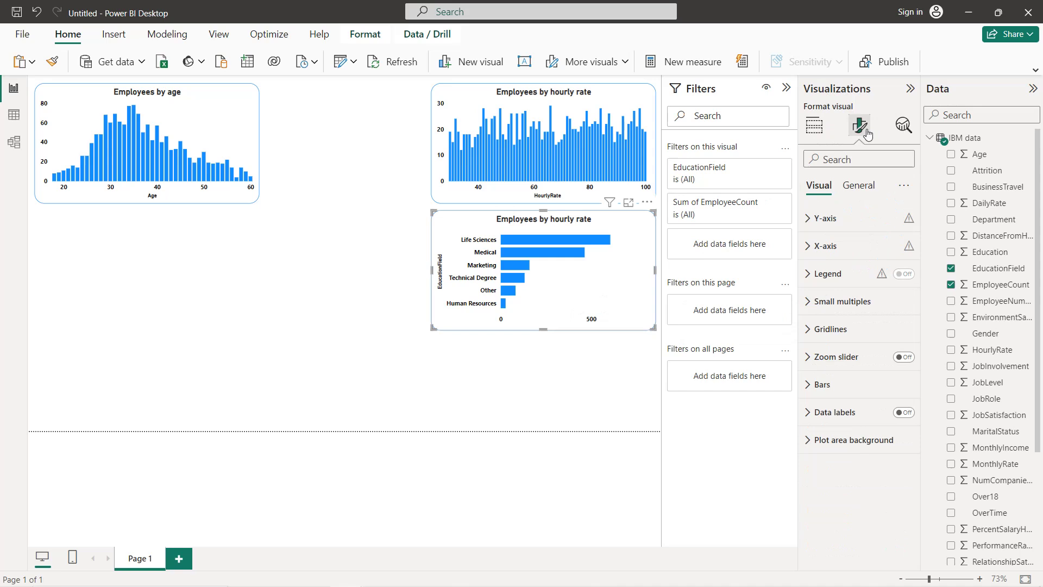
pyautogui.click(838, 219)
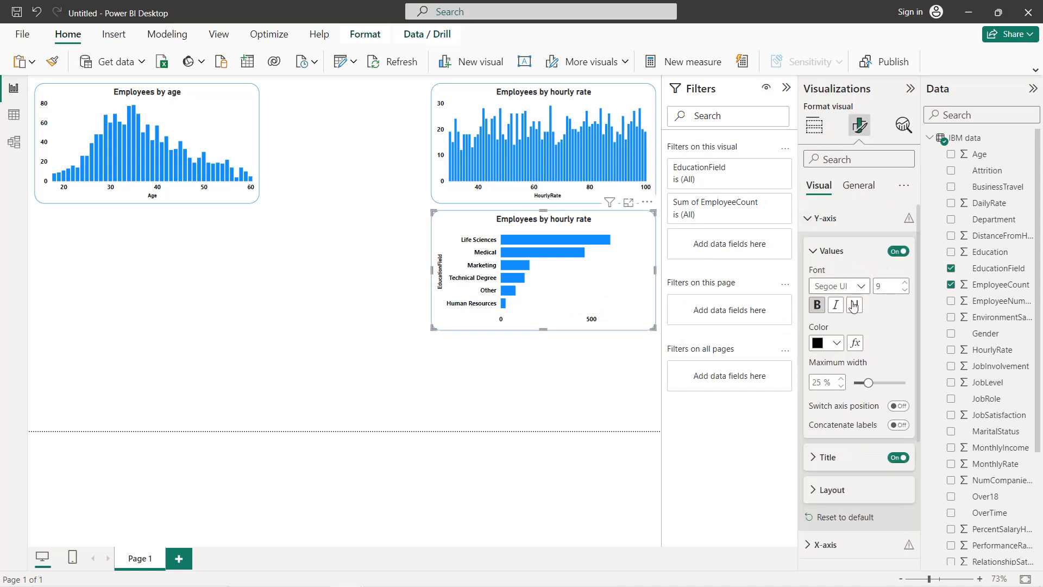
pyautogui.click(898, 458)
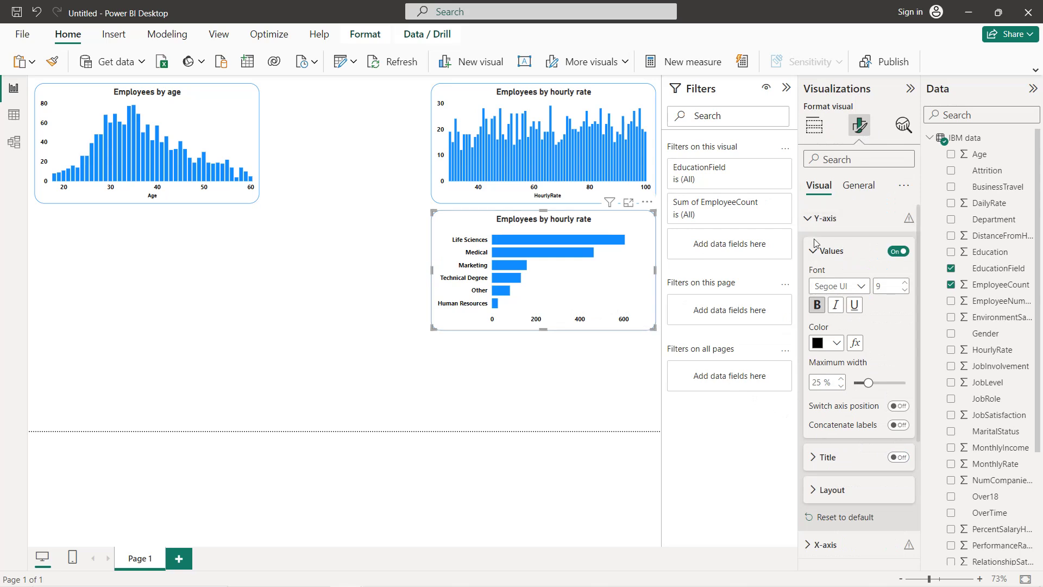
pyautogui.click(815, 221)
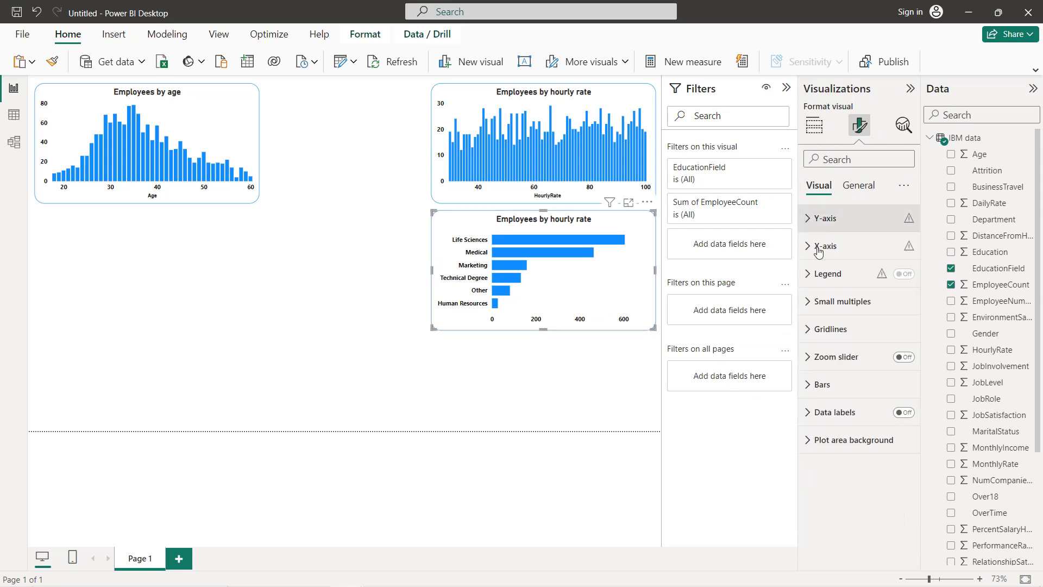
# Step: Turn on data labels for the education field bar chart and make their values bold and black
pyautogui.click(902, 413)
pyautogui.click(811, 413)
pyautogui.scroll(-3, 858, 371)
pyautogui.scroll(-2, 857, 371)
pyautogui.click(845, 398)
pyautogui.scroll(-4, 845, 398)
pyautogui.scroll(-1, 845, 398)
pyautogui.click(817, 283)
pyautogui.click(837, 321)
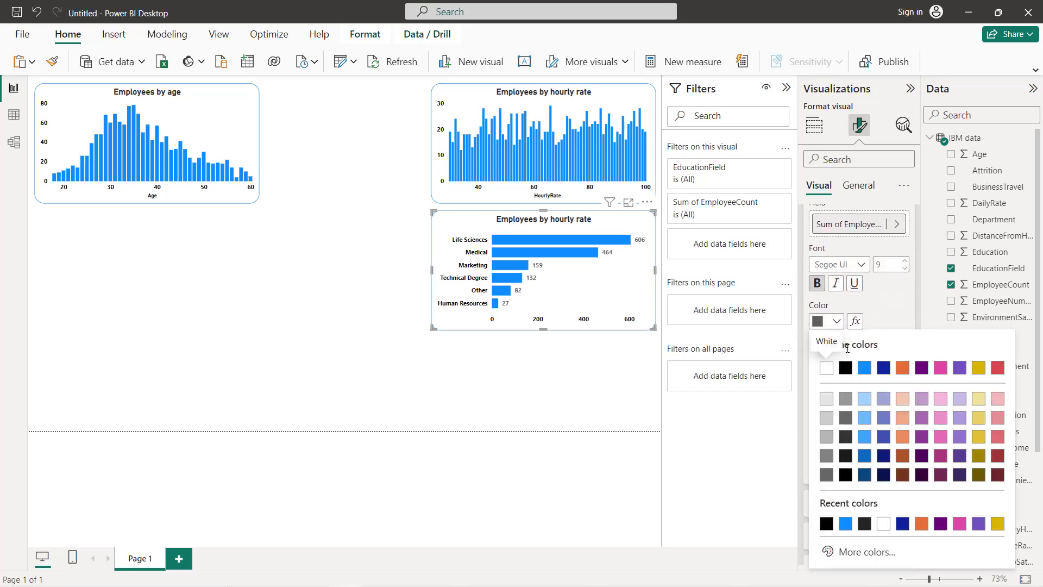
pyautogui.click(845, 368)
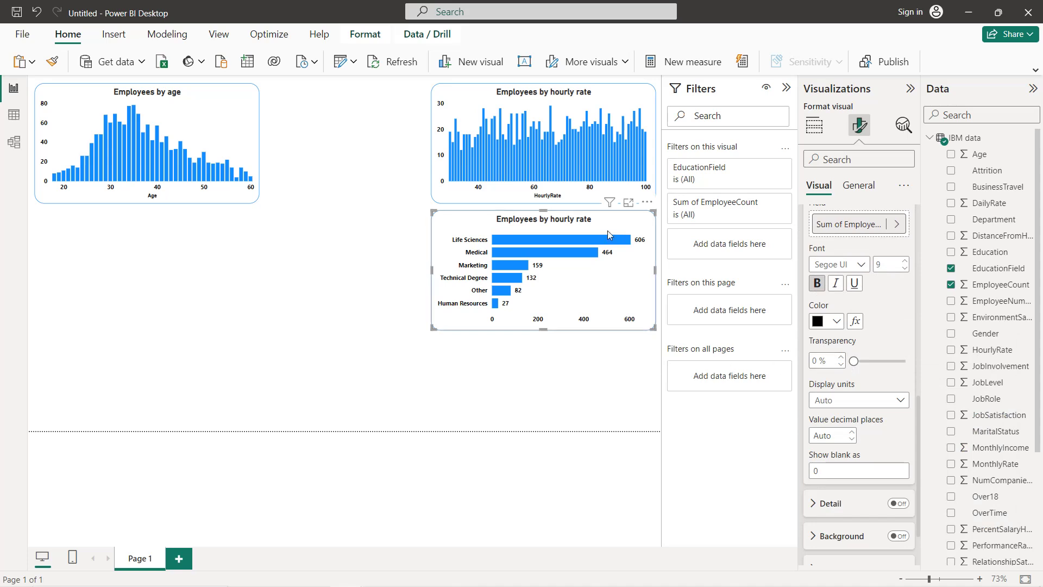
# Step: Shrink the hourly rate chart slightly, move the education field chart up beneath it, and narrow that chart to the same width
pyautogui.click(909, 89)
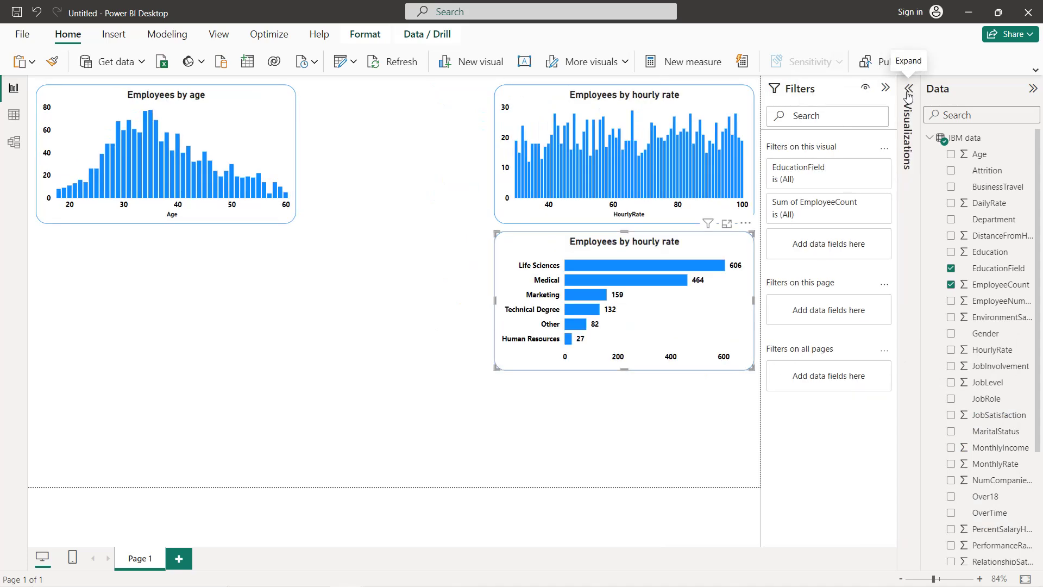
pyautogui.click(1028, 90)
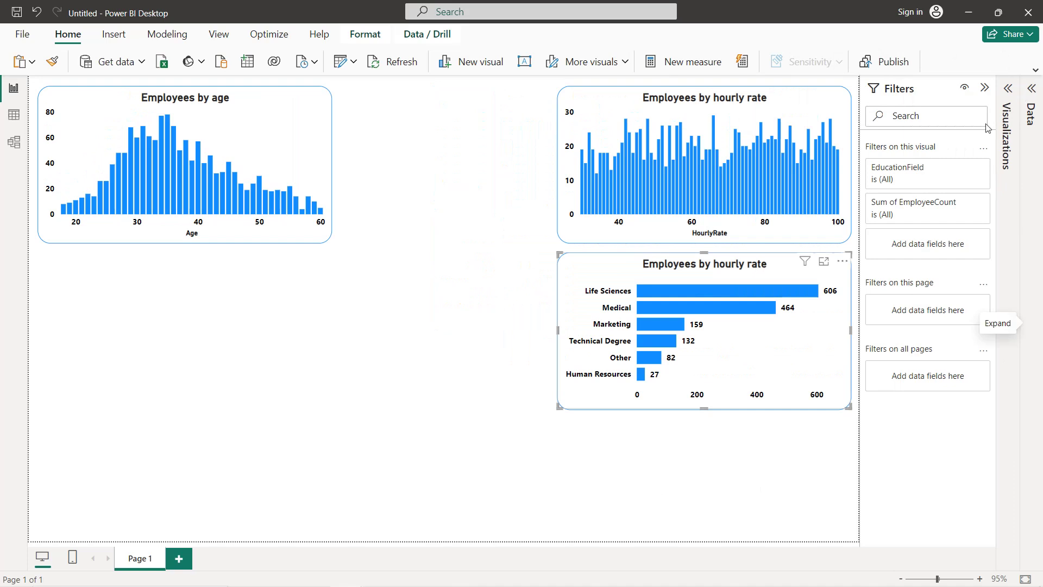
pyautogui.click(705, 237)
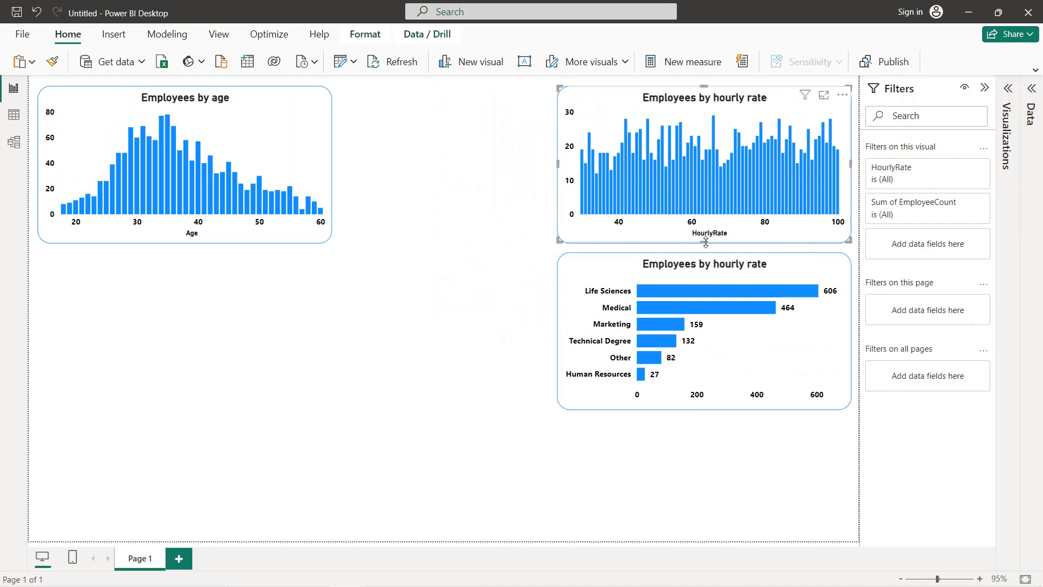
pyautogui.moveTo(706, 239)
pyautogui.mouseDown()
pyautogui.moveTo(705, 223)
pyautogui.moveTo(706, 239)
pyautogui.mouseUp()
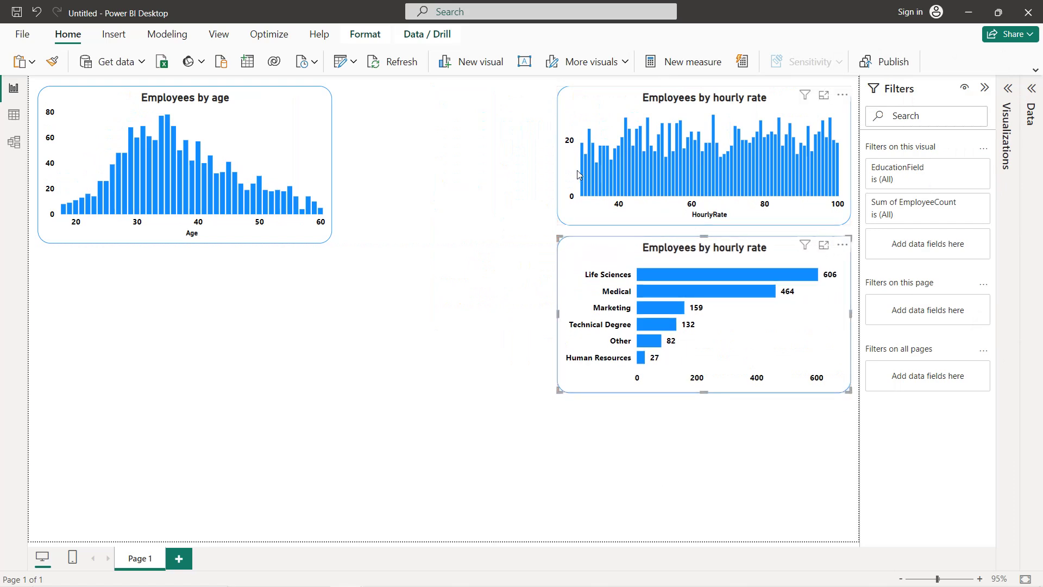
pyautogui.moveTo(561, 166); pyautogui.dragTo(583, 155)
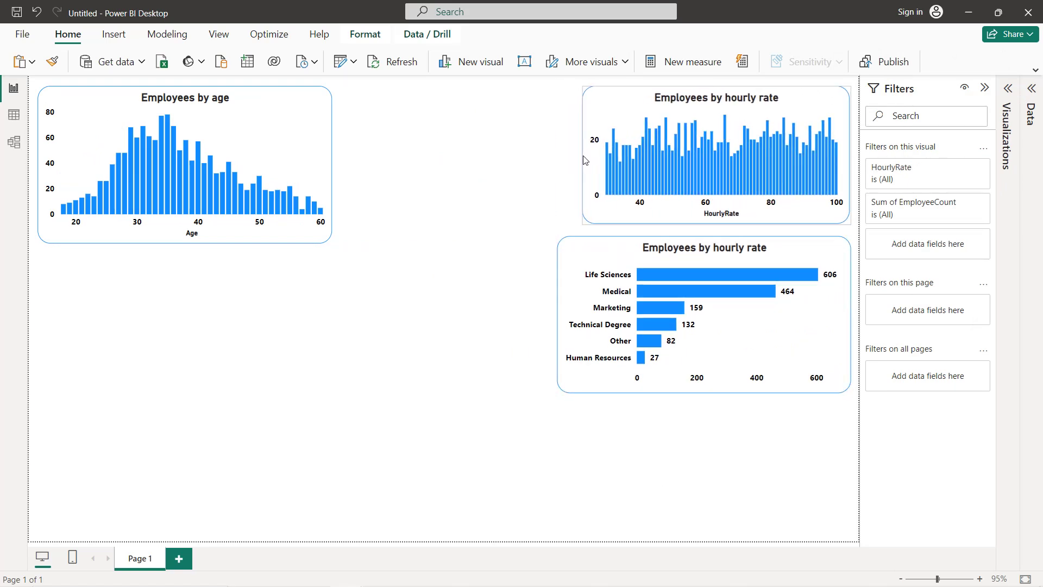
pyautogui.click(635, 254)
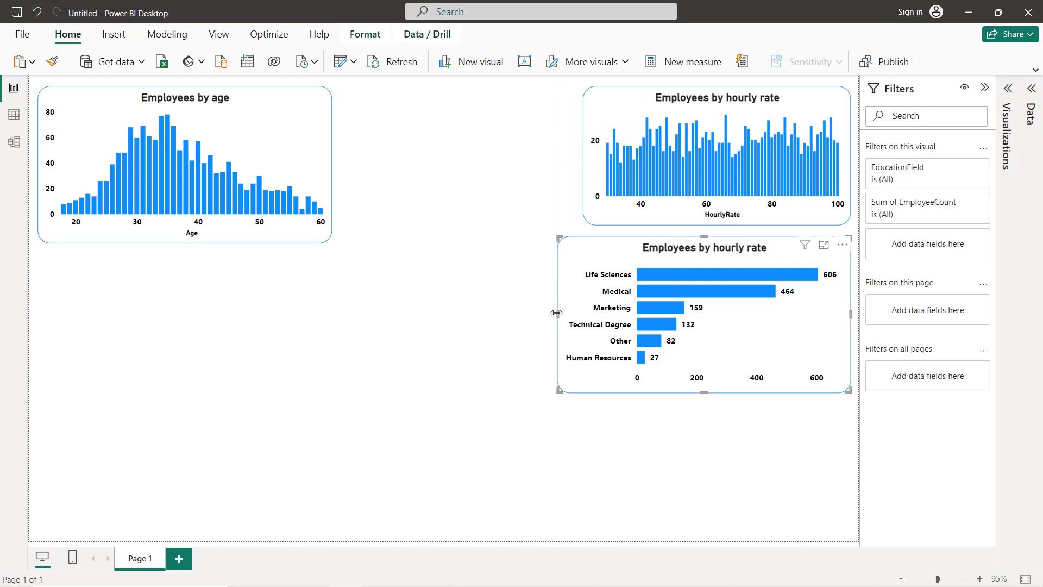
pyautogui.moveTo(556, 312); pyautogui.dragTo(584, 313)
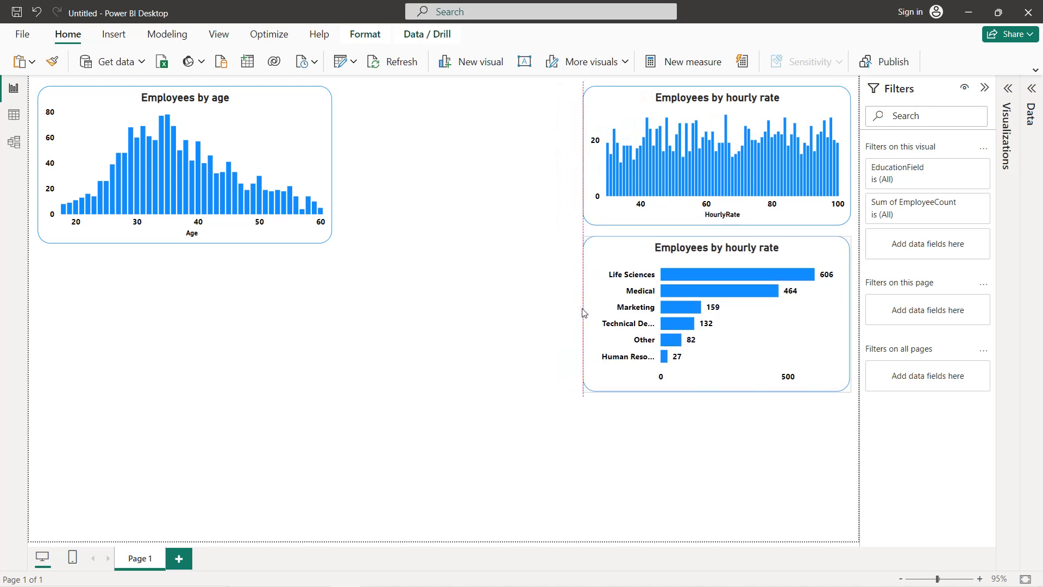
# Step: Reduce the "Employees by age" chart's width and height to match the resized hourly rate chart
pyautogui.click(297, 183)
pyautogui.moveTo(329, 241); pyautogui.dragTo(310, 224)
pyautogui.moveTo(308, 158); pyautogui.dragTo(306, 154)
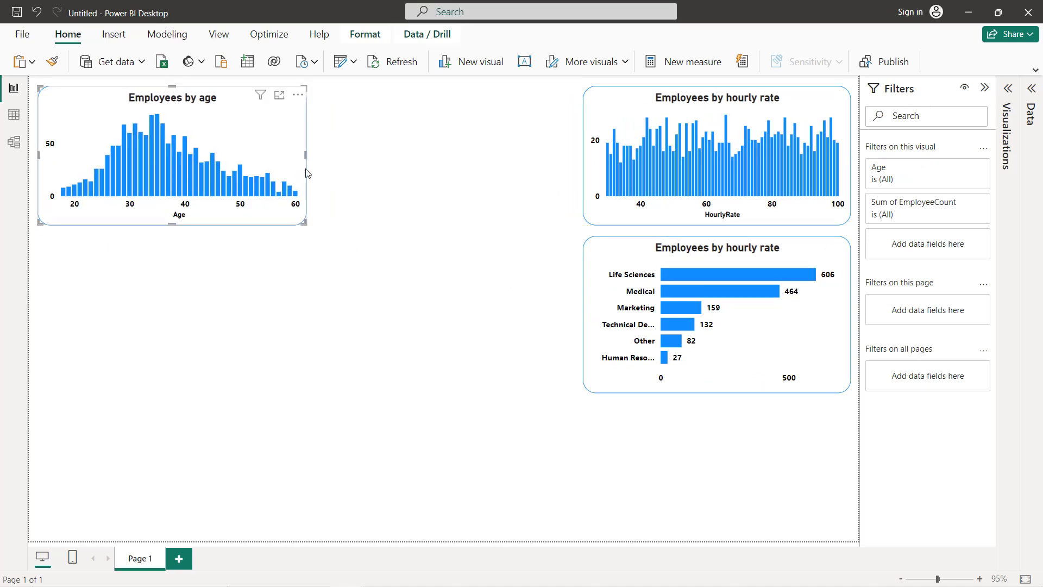
pyautogui.click(172, 228)
pyautogui.click(173, 224)
pyautogui.click(395, 180)
# Step: Set the maximum width of the Y-axis values on the education field bar chart to 26 %
pyautogui.click(730, 332)
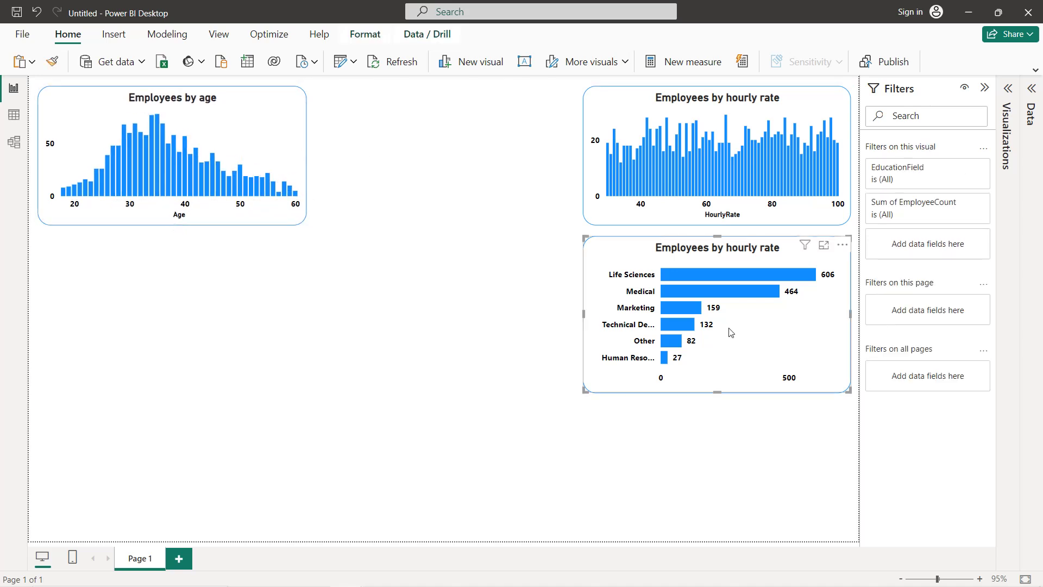
pyautogui.click(1008, 89)
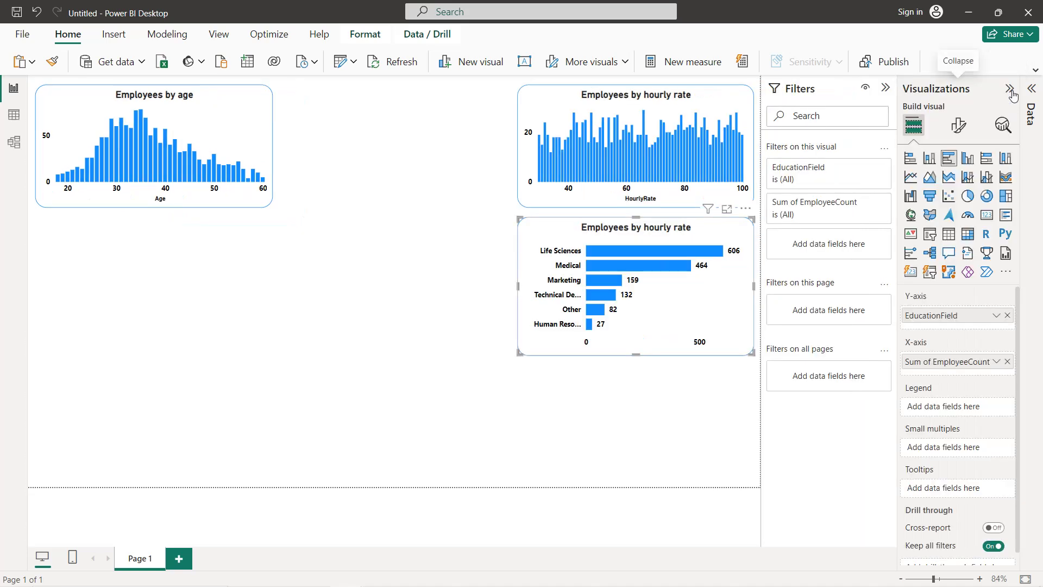
pyautogui.click(960, 125)
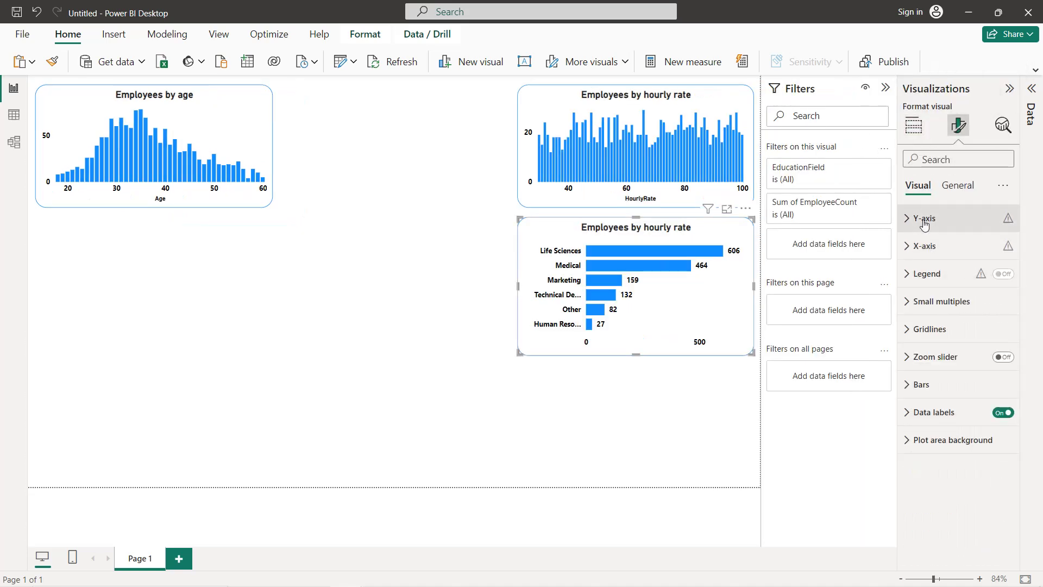
pyautogui.click(921, 217)
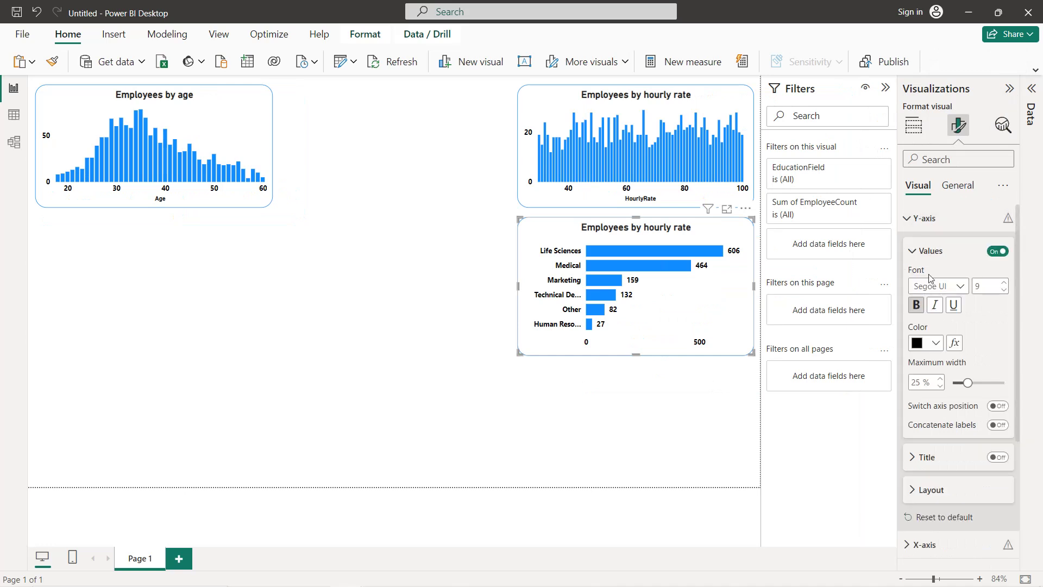
pyautogui.click(940, 380)
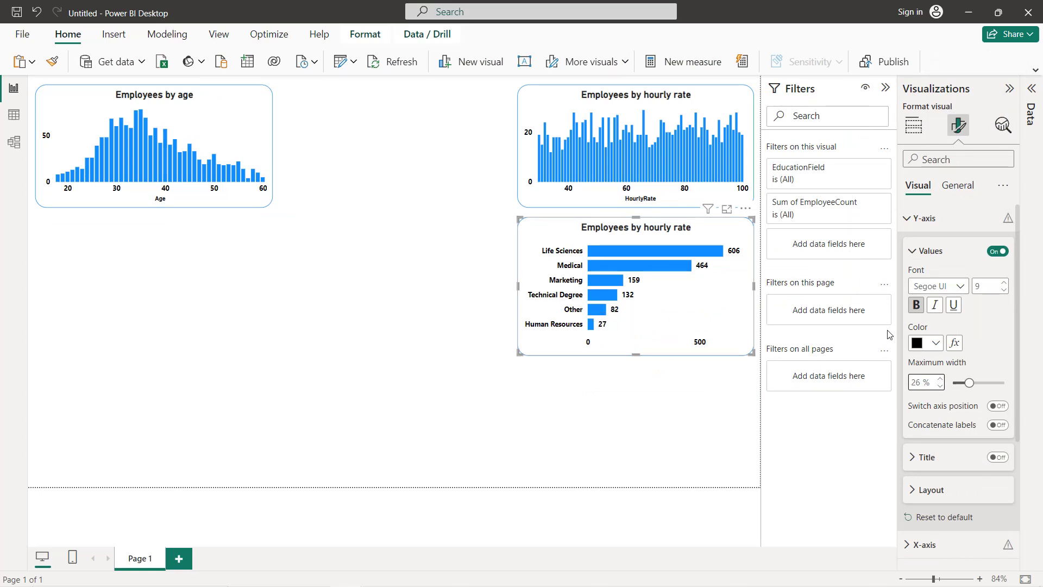
pyautogui.click(417, 292)
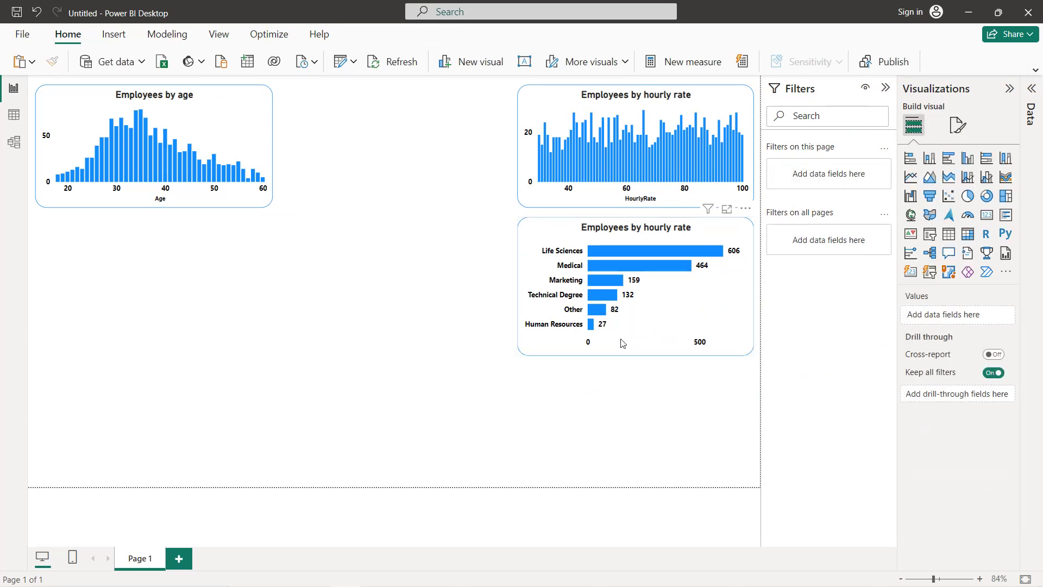
# Step: Shorten the education field bar chart slightly and place a duplicate of it directly below the "Employees by age" chart
pyautogui.click(637, 342)
pyautogui.moveTo(633, 356); pyautogui.dragTo(638, 343)
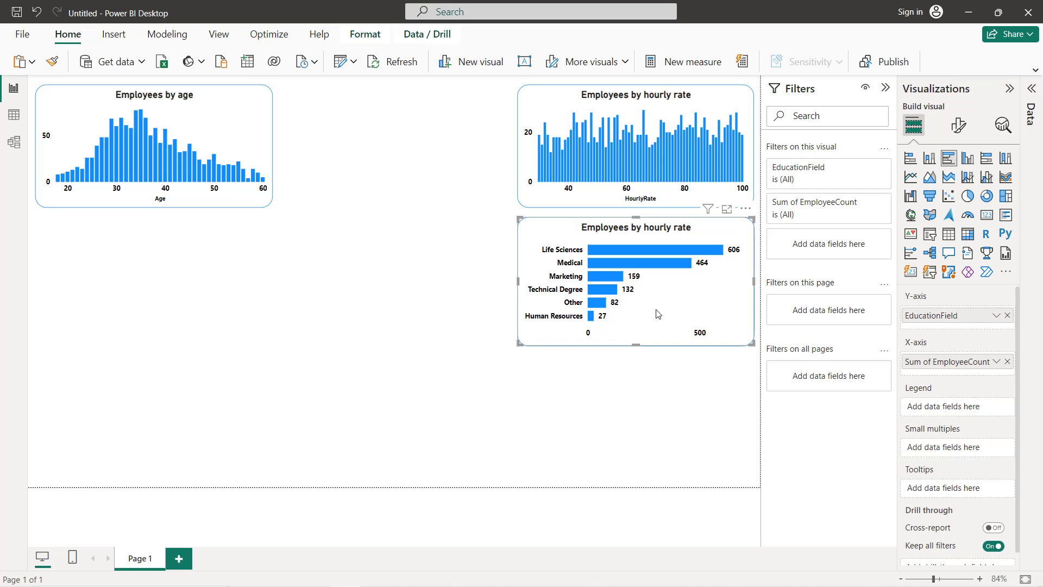
pyautogui.hotkey('ctrl', 'c')
pyautogui.hotkey('ctrl', 'v')
pyautogui.moveTo(657, 313); pyautogui.dragTo(173, 297)
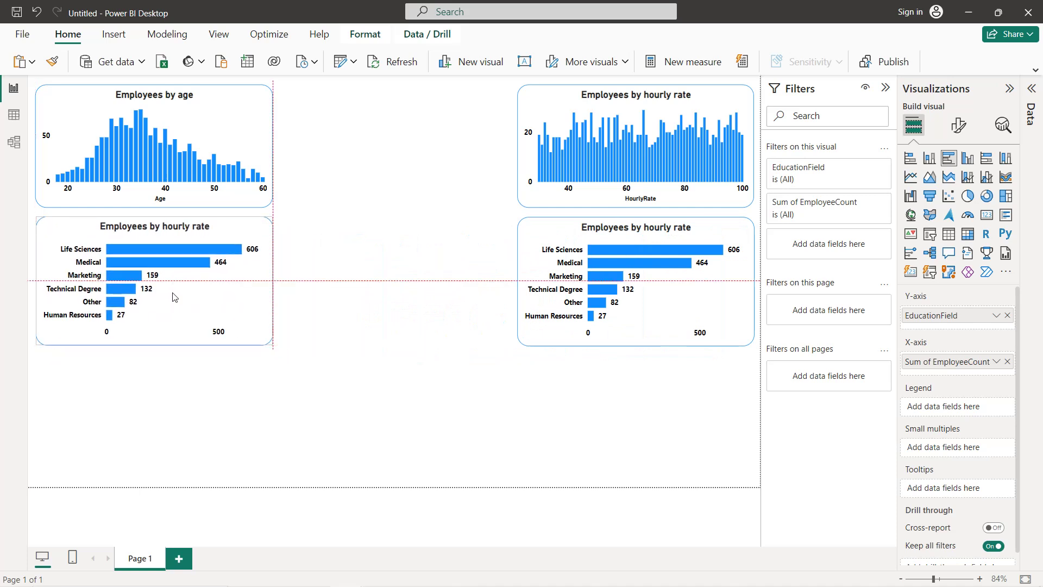
pyautogui.moveTo(168, 297); pyautogui.dragTo(163, 295)
pyautogui.click(253, 143)
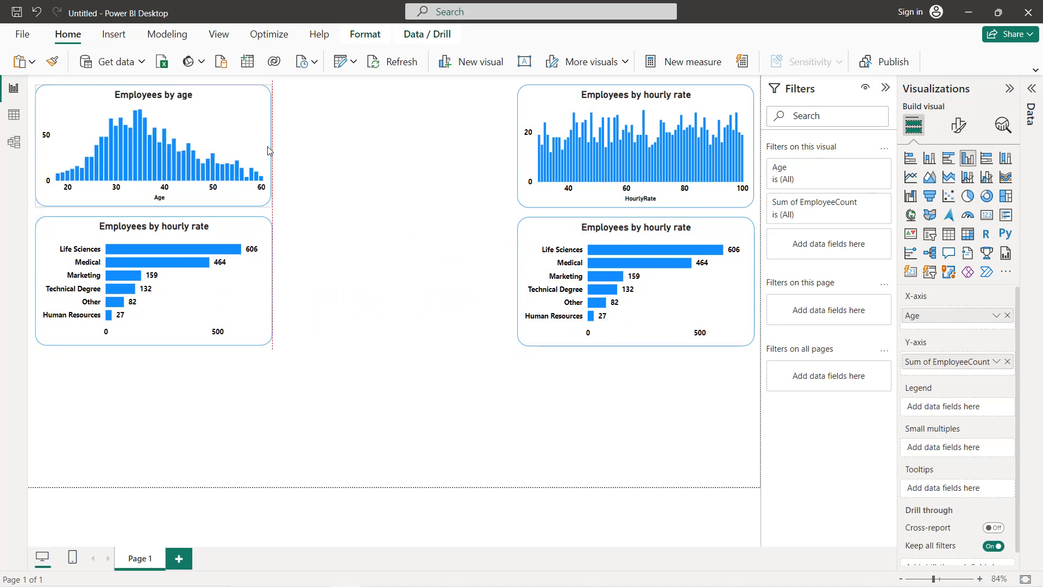
pyautogui.click(356, 179)
pyautogui.click(242, 287)
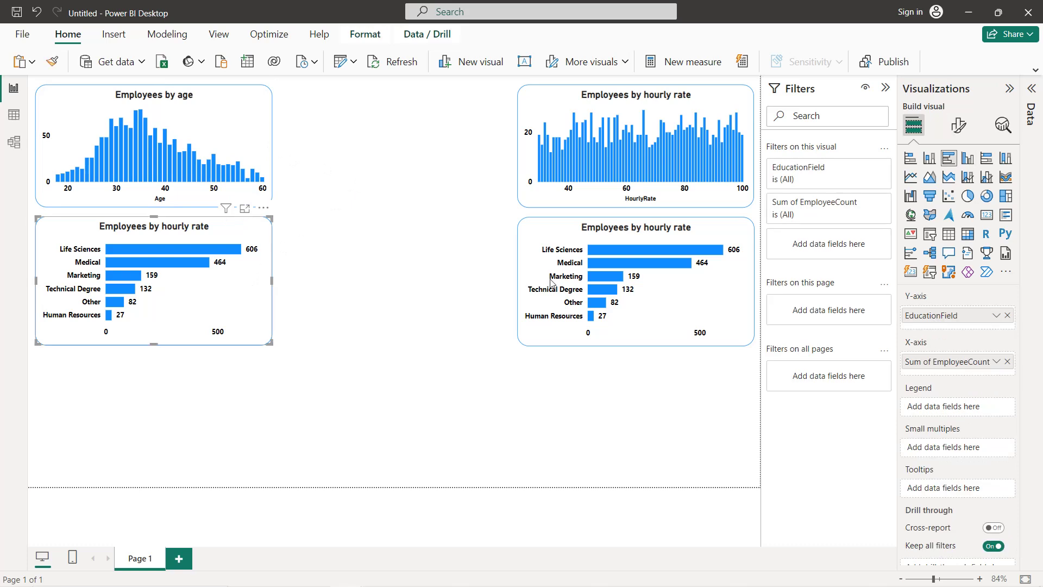
# Step: Change the title of the original education field bar chart to "Employees by education field"
pyautogui.click(685, 306)
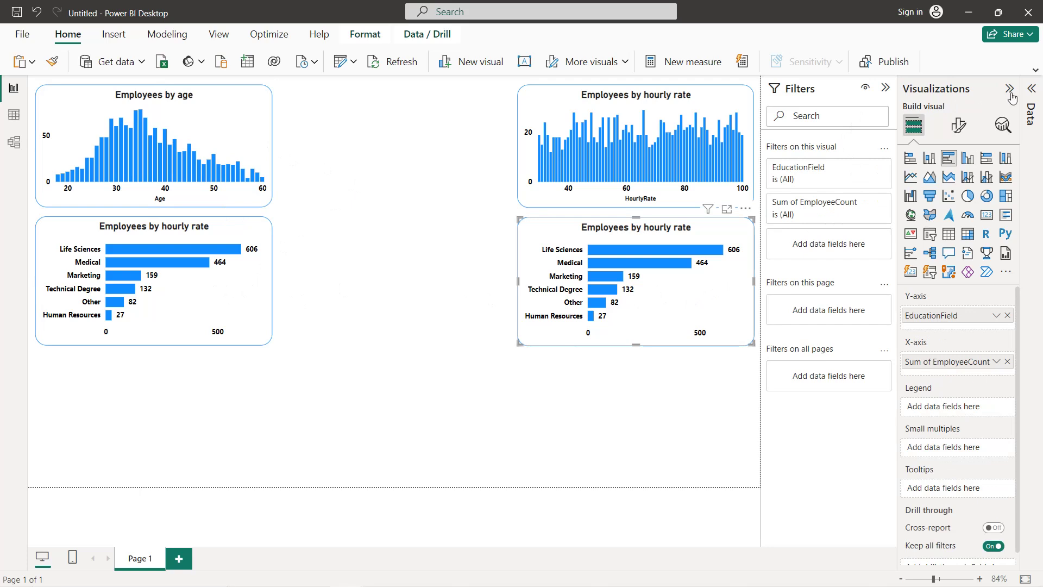
pyautogui.click(958, 125)
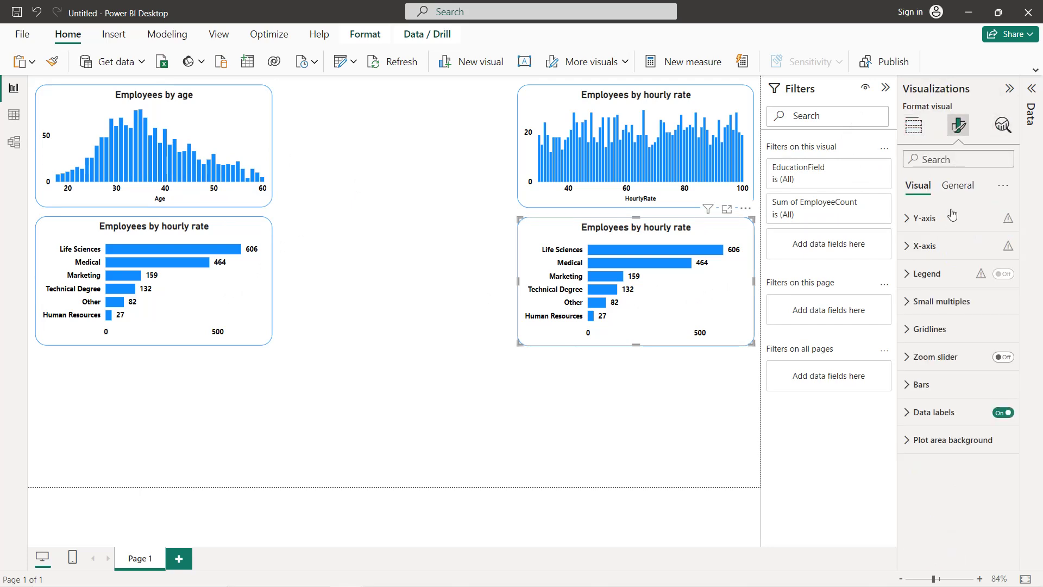
pyautogui.click(957, 186)
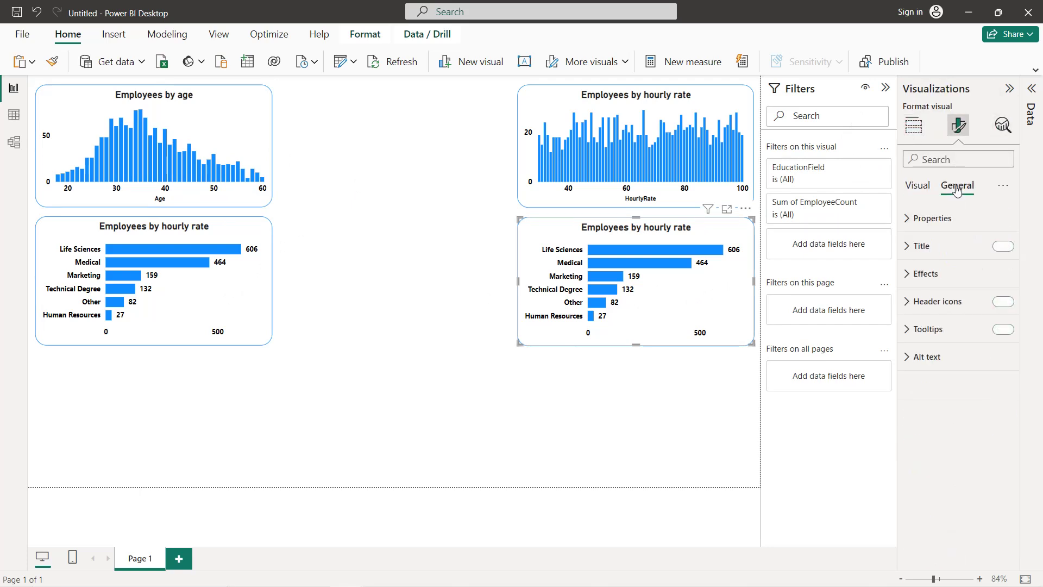
pyautogui.click(935, 248)
pyautogui.moveTo(962, 314); pyautogui.dragTo(997, 311)
pyautogui.write('education field')
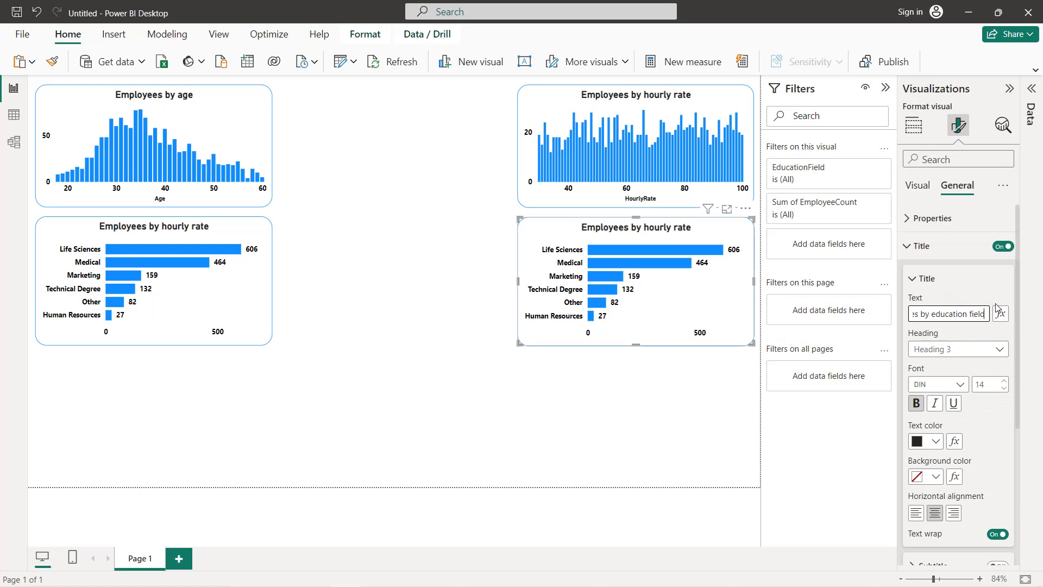
pyautogui.press('Return')
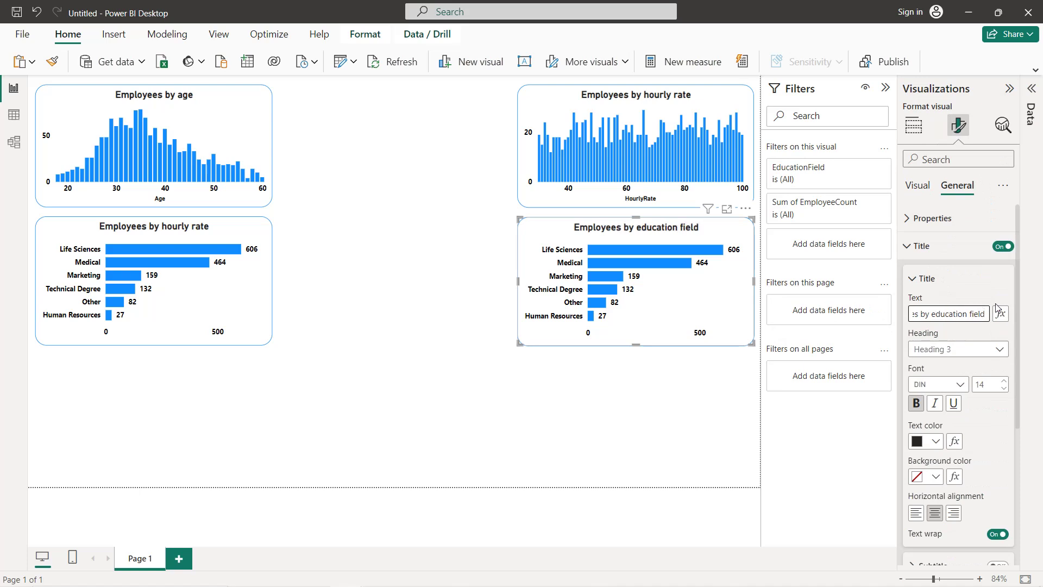
# Step: Title the duplicate below the age chart "Employees by job role" and replace EducationField with JobRole on its Y-axis
pyautogui.click(239, 303)
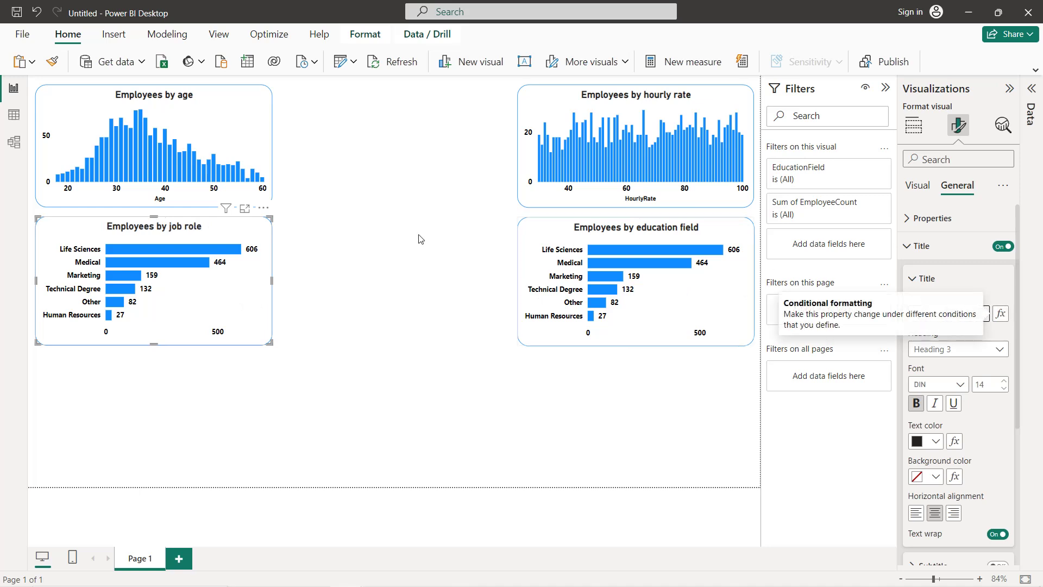
pyautogui.click(255, 300)
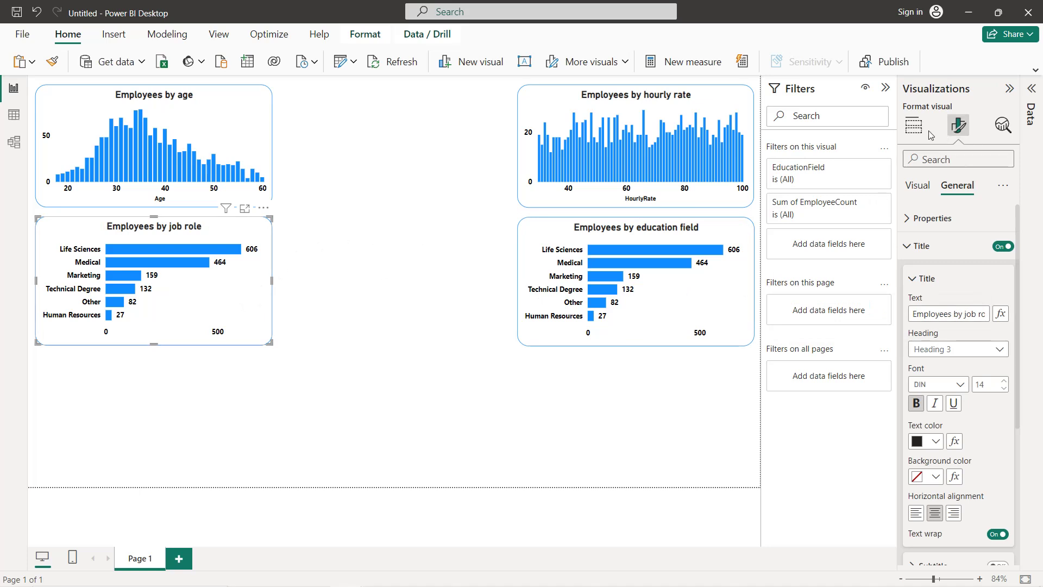
pyautogui.click(915, 129)
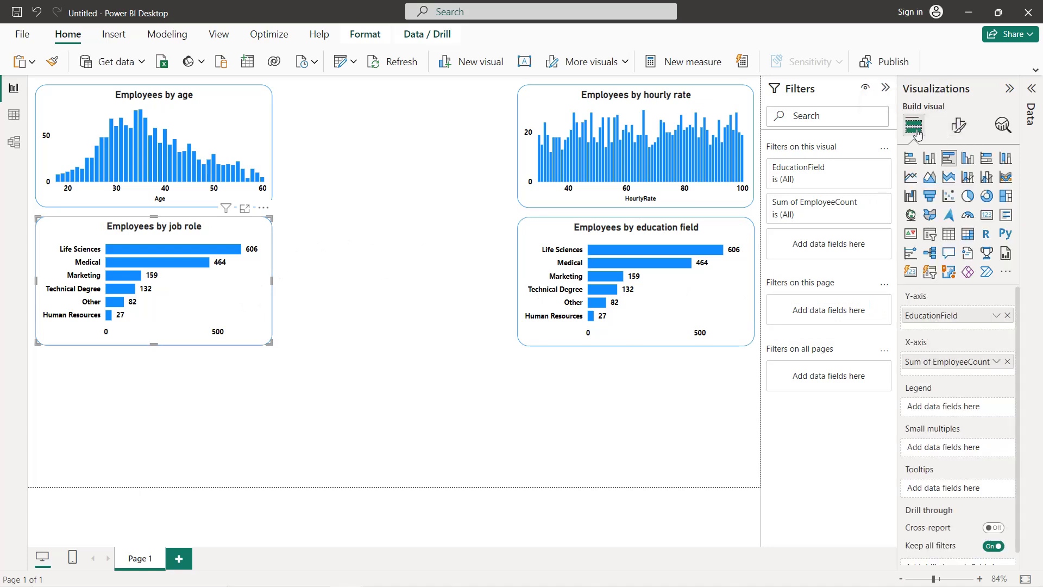
pyautogui.click(1031, 106)
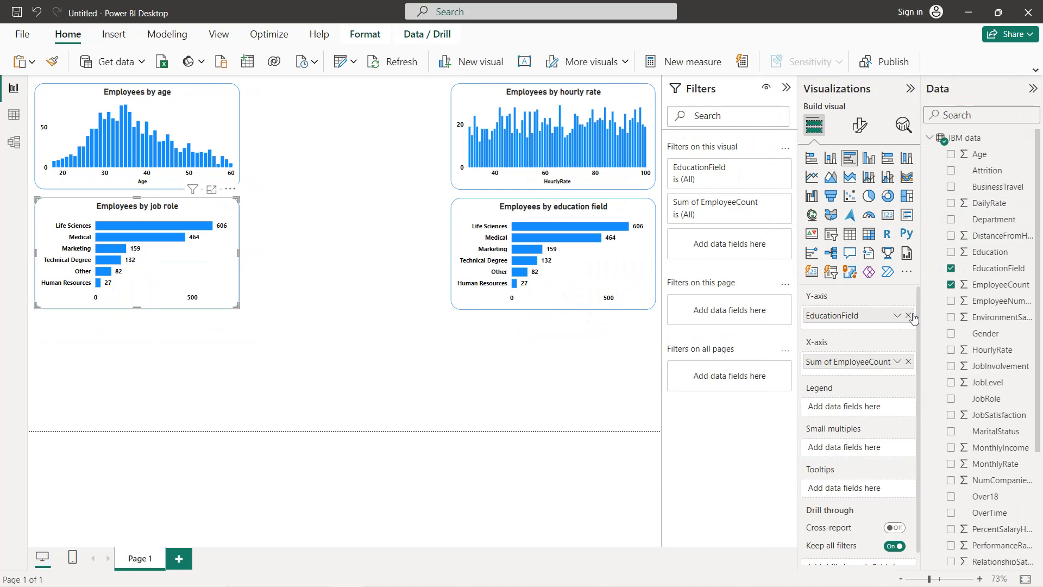
pyautogui.click(910, 315)
pyautogui.moveTo(985, 398); pyautogui.dragTo(881, 321)
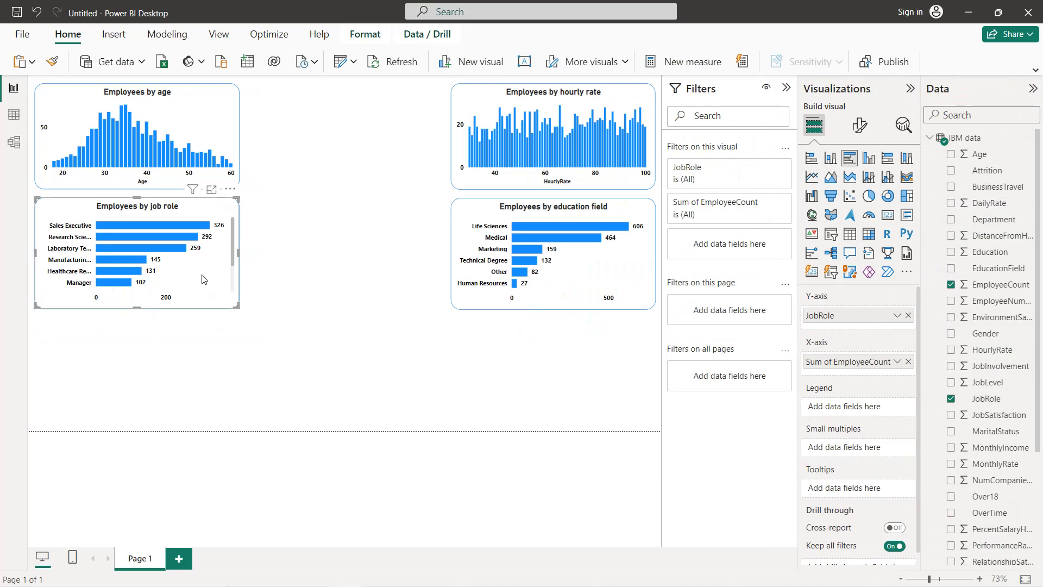
# Step: Increase the maximum width of the Y-axis values on the job role chart to about 39 % so the full role names fit
pyautogui.click(859, 126)
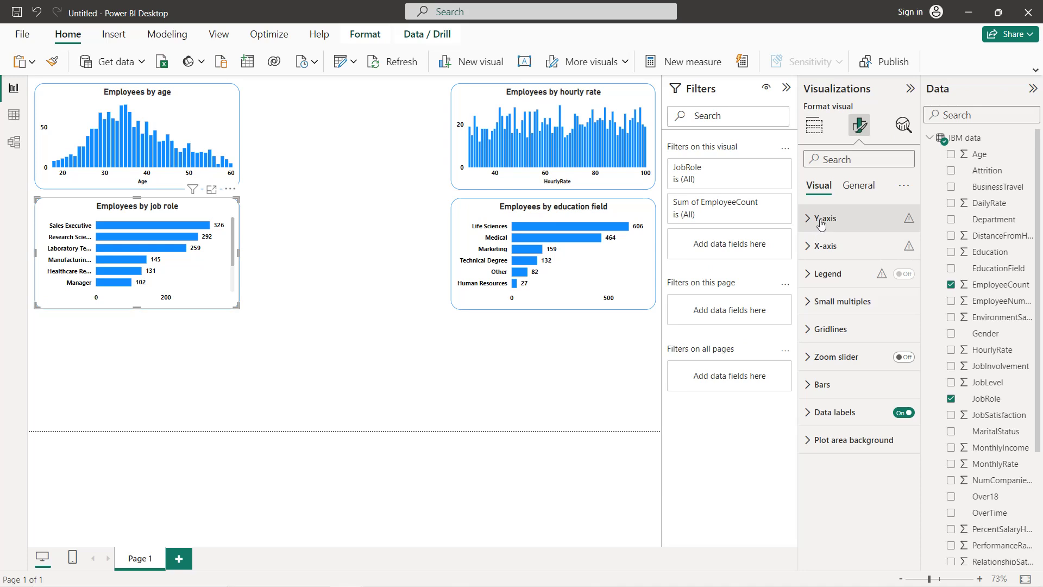
pyautogui.click(820, 218)
pyautogui.click(841, 379)
pyautogui.click(841, 379)
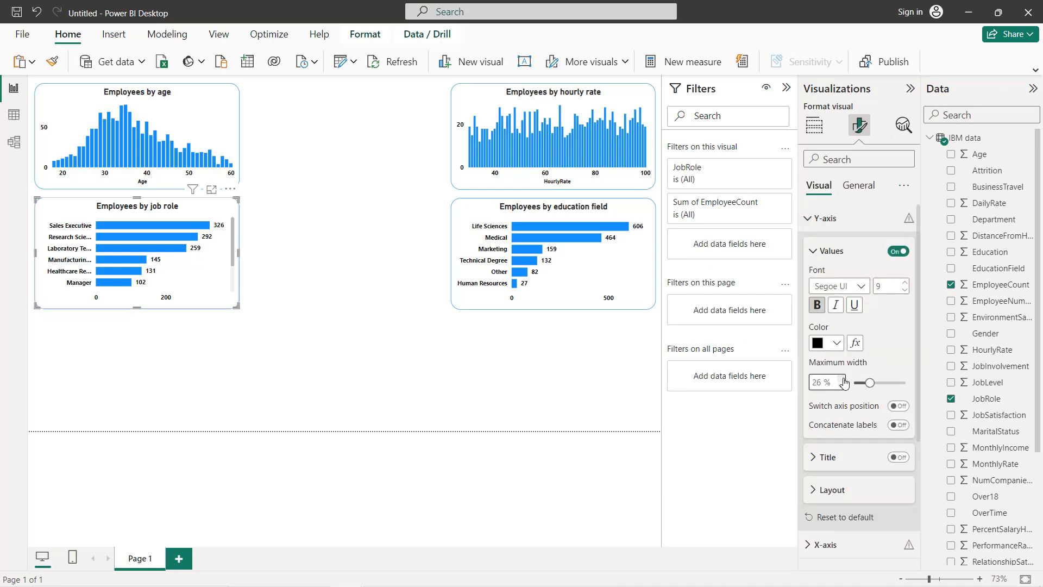
pyautogui.click(842, 380)
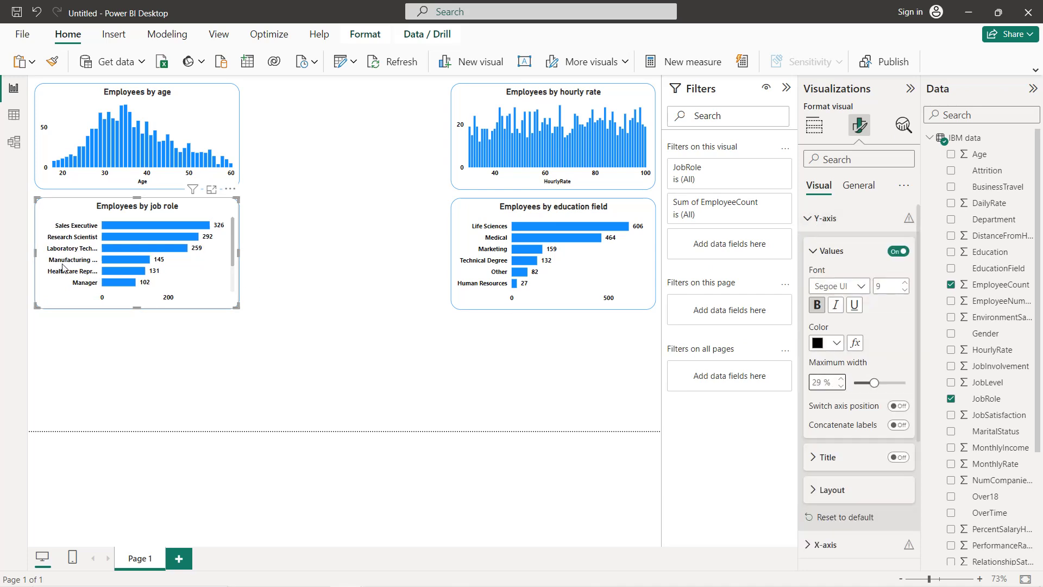
pyautogui.click(841, 379)
pyautogui.click(841, 379)
pyautogui.click(842, 380)
pyautogui.click(843, 380)
pyautogui.click(843, 380)
pyautogui.click(843, 379)
pyautogui.click(842, 379)
pyautogui.click(842, 380)
pyautogui.click(842, 380)
pyautogui.click(842, 380)
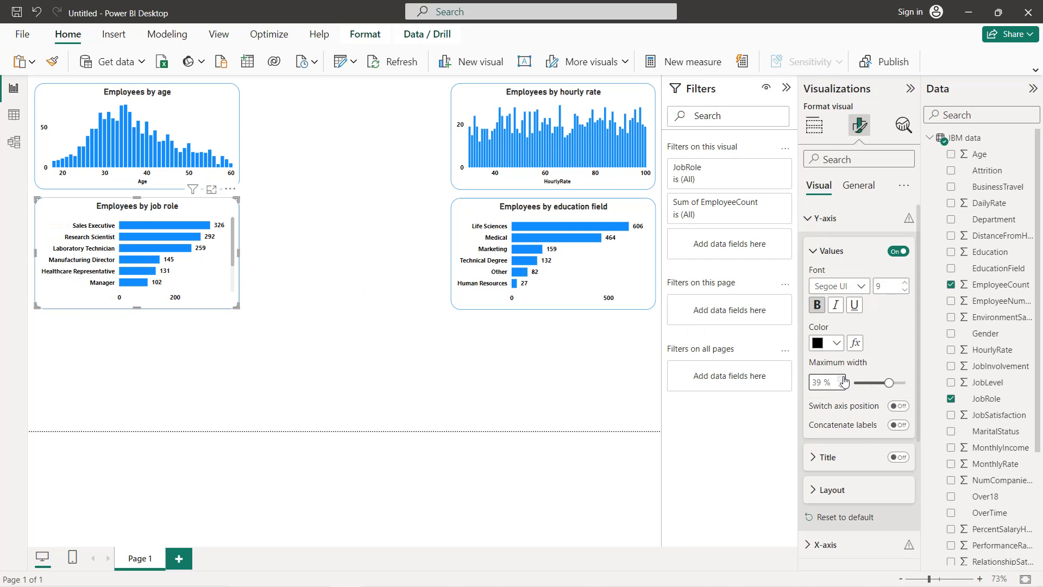
pyautogui.click(842, 386)
pyautogui.click(404, 370)
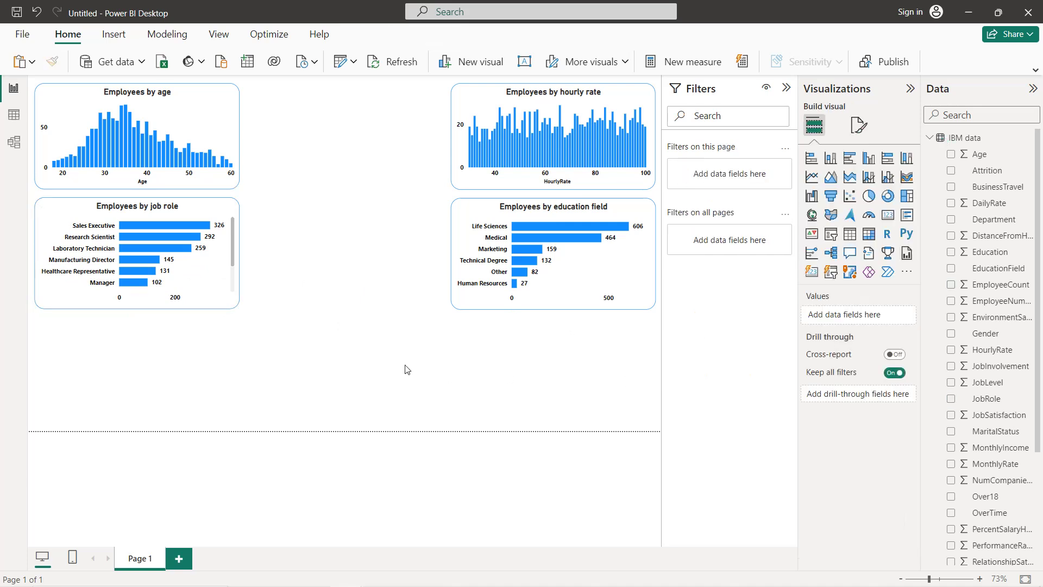
# Step: Move the education field and job role charts up slightly to narrow the gap beneath the charts above them
pyautogui.click(560, 217)
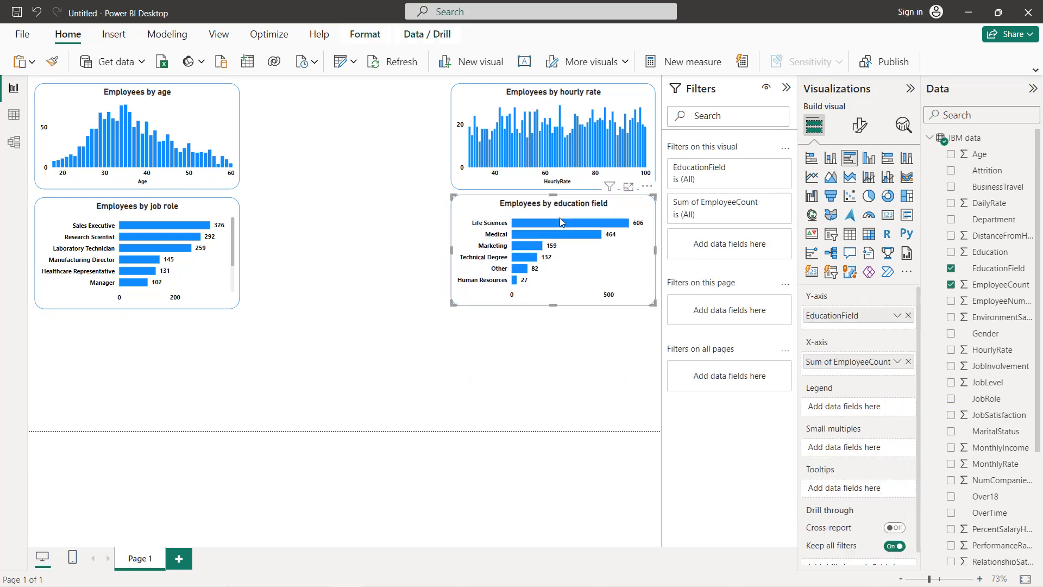
pyautogui.click(145, 215)
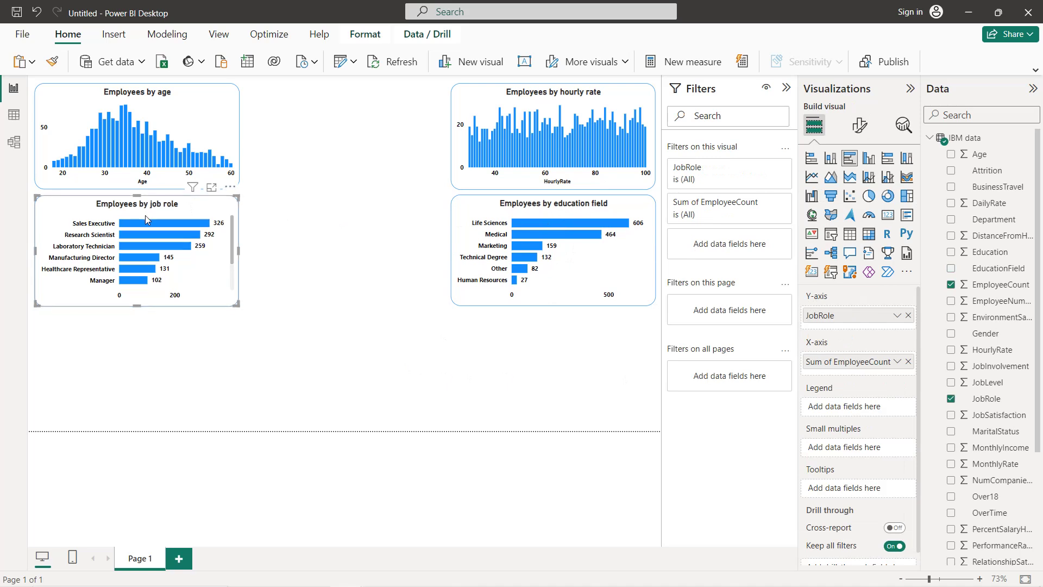
pyautogui.moveTo(145, 215); pyautogui.dragTo(145, 213)
pyautogui.click(327, 224)
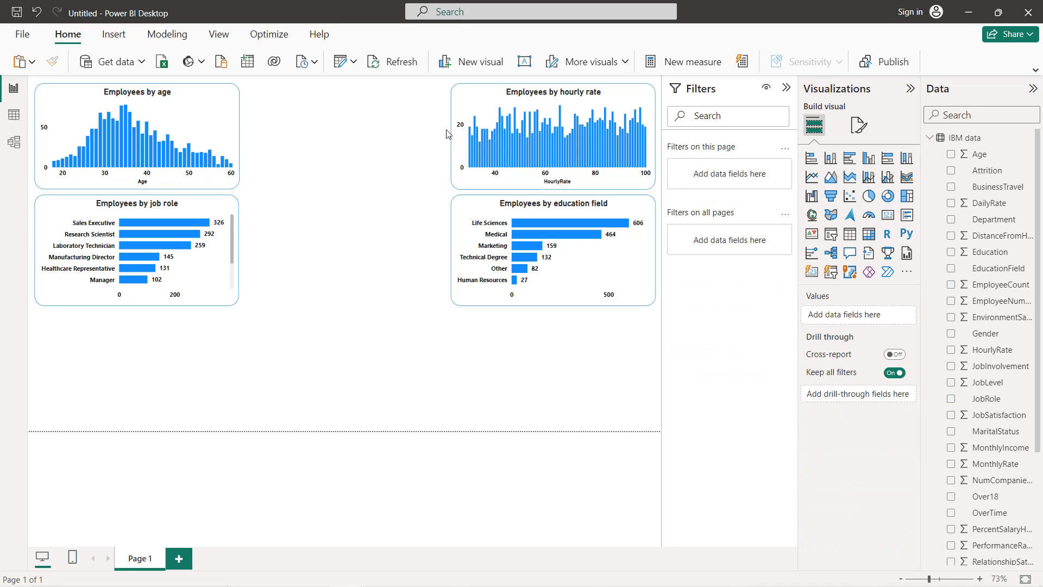
# Step: Duplicate the "Employees by hourly rate" chart and place the copy directly below the education field chart
pyautogui.click(485, 106)
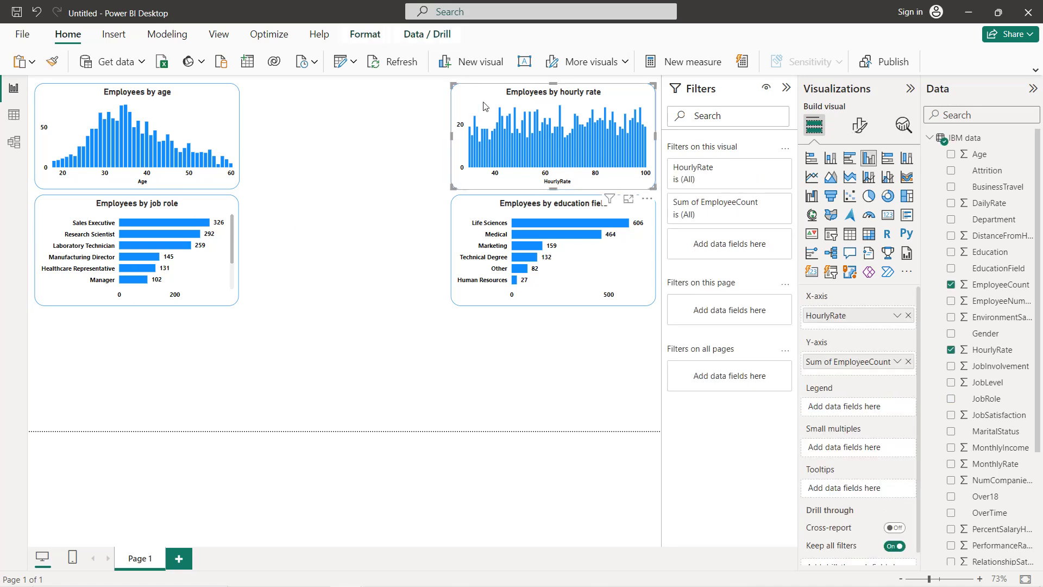
pyautogui.hotkey('ctrl', 'c')
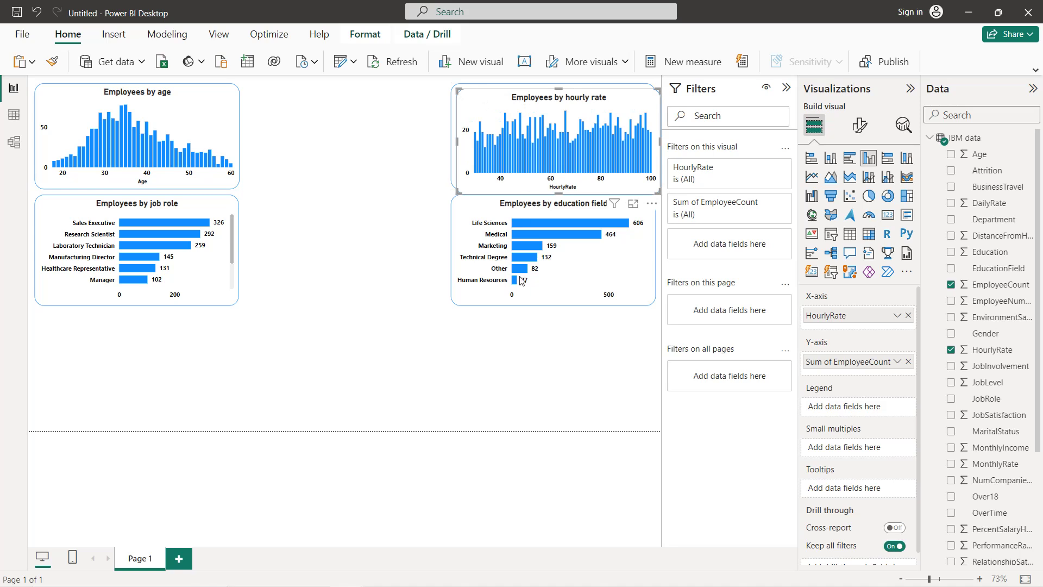
pyautogui.hotkey('ctrl', 'v')
pyautogui.moveTo(520, 321); pyautogui.dragTo(517, 342)
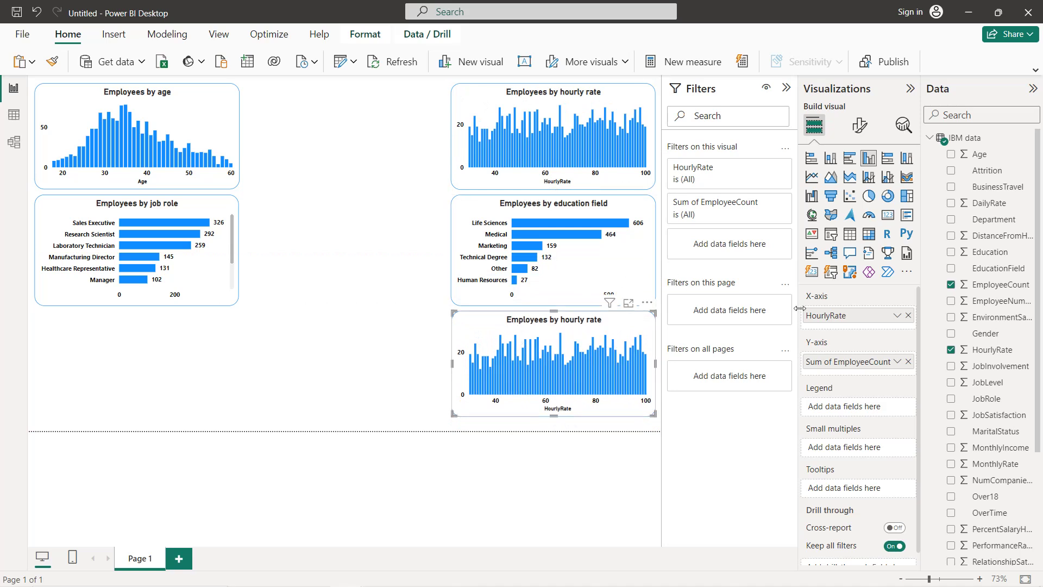
# Step: Replace HourlyRate with BusinessTravel on the duplicated chart's X-axis and turn off the X-axis title
pyautogui.click(907, 315)
pyautogui.moveTo(1013, 188); pyautogui.dragTo(896, 317)
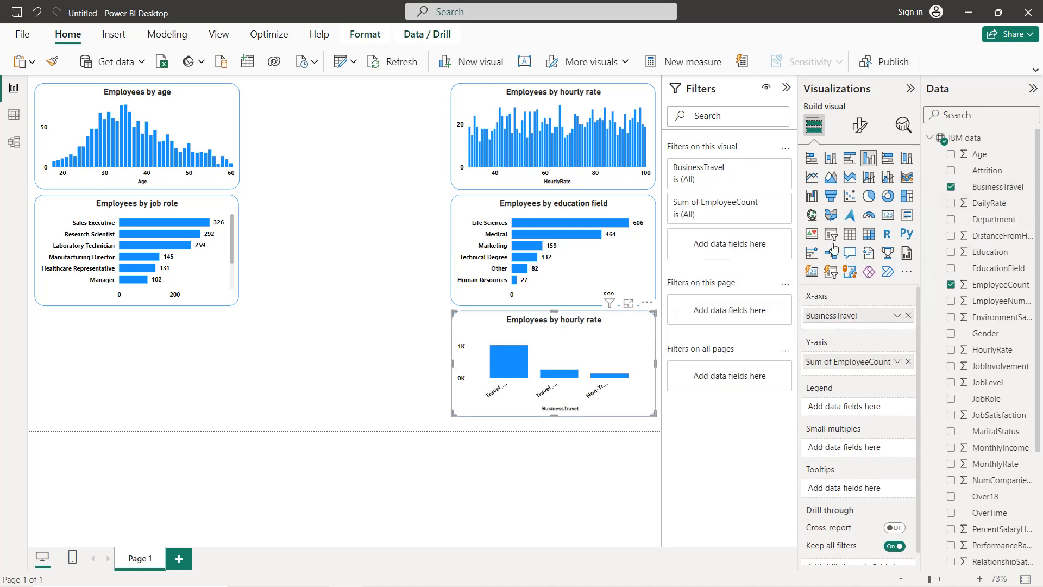
pyautogui.click(860, 125)
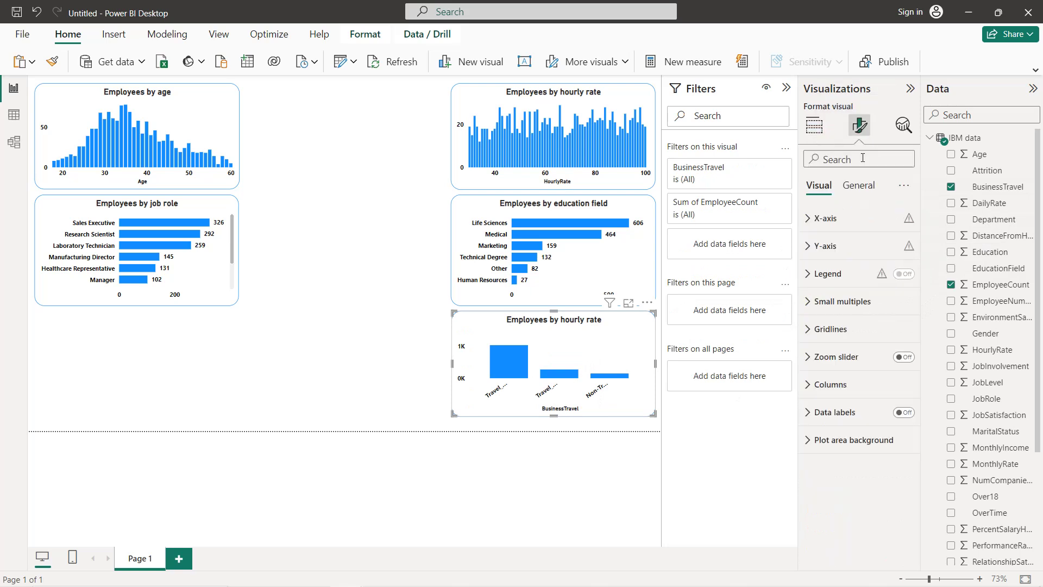
pyautogui.click(827, 218)
pyautogui.click(891, 439)
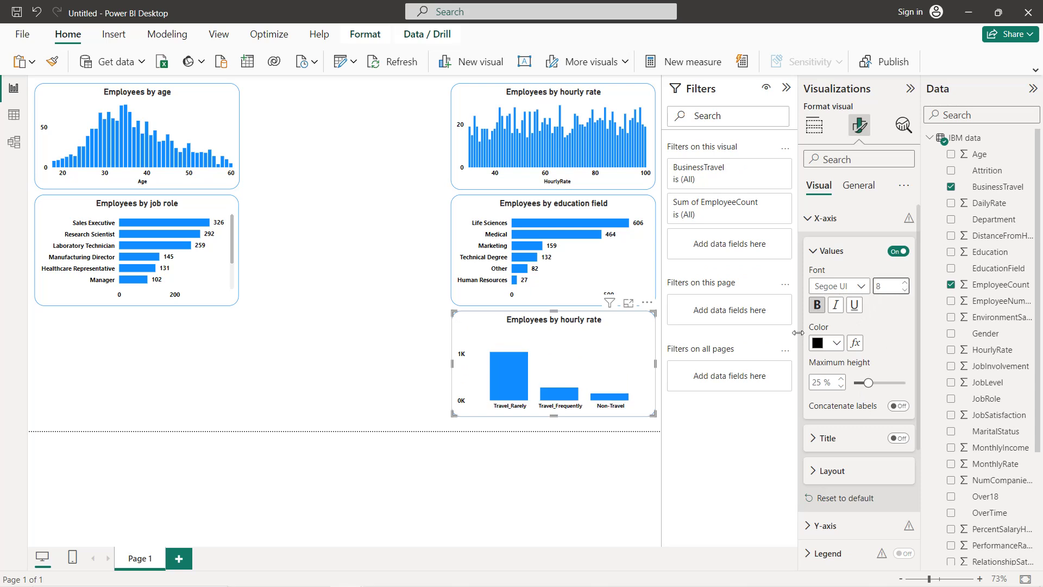
# Step: Change the title of the chart below the education field chart to "Employees by business travel"
pyautogui.click(857, 187)
pyautogui.click(846, 251)
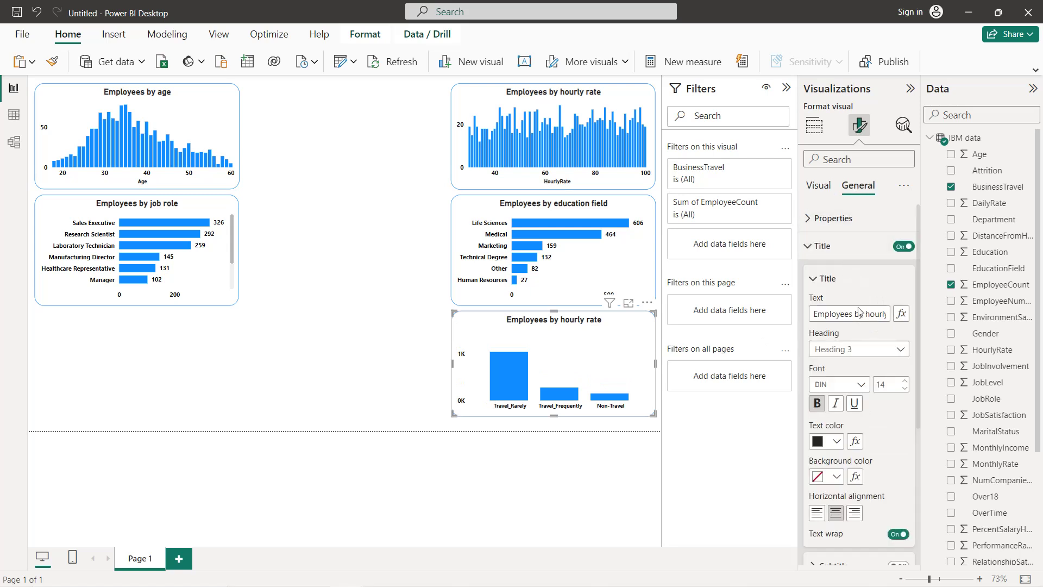
pyautogui.moveTo(867, 315); pyautogui.dragTo(896, 316)
pyautogui.write('business')
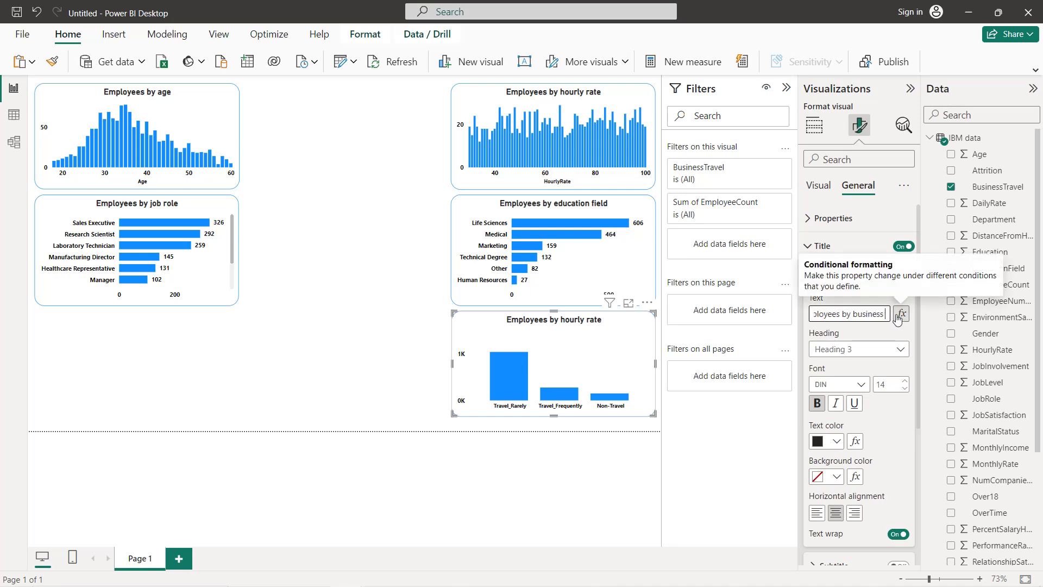
pyautogui.write(' travel')
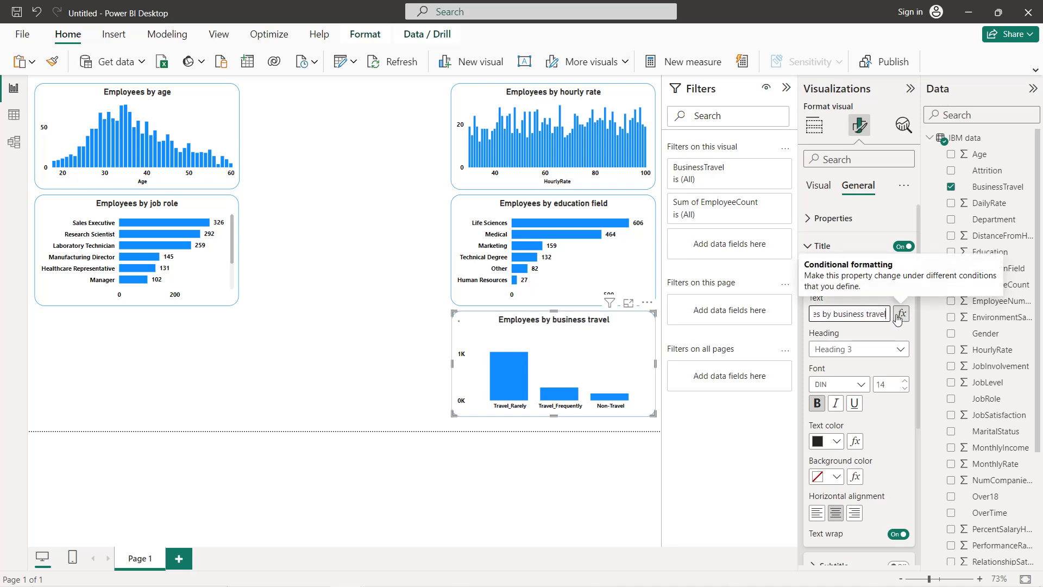
pyautogui.click(920, 223)
pyautogui.click(820, 247)
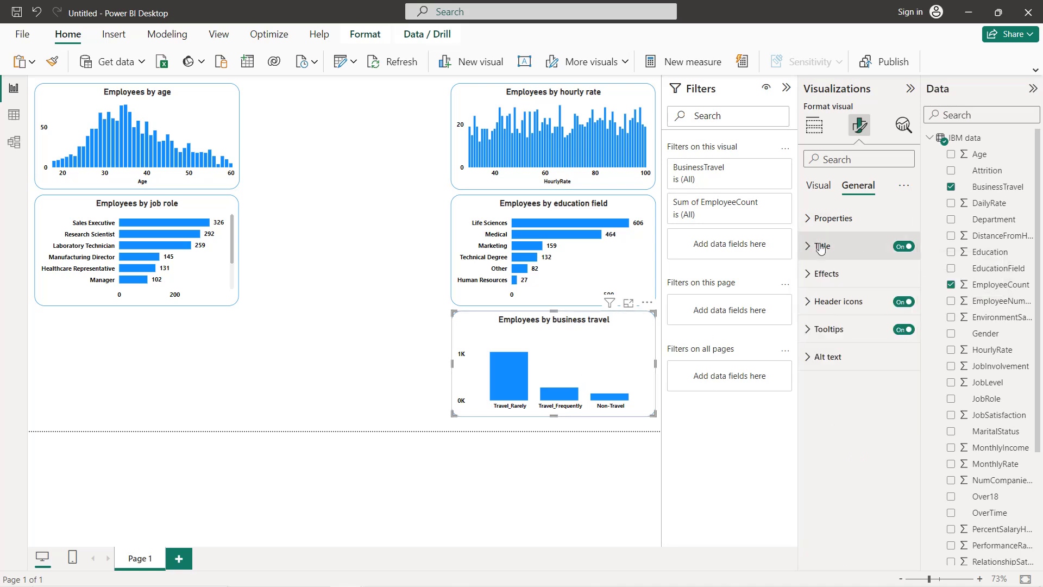
# Step: Turn on data labels for the business travel chart and make their values bold and black
pyautogui.click(827, 187)
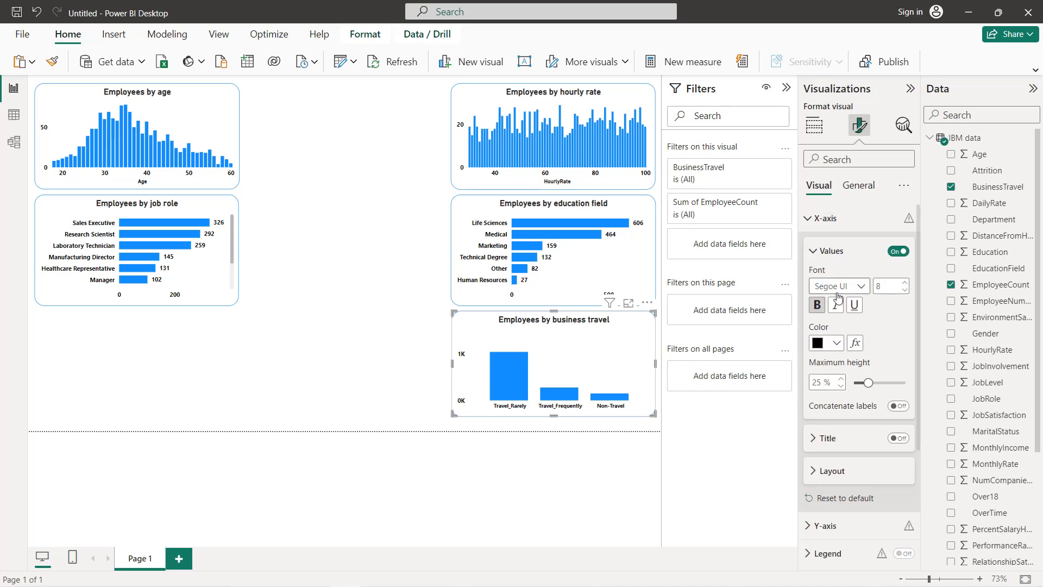
pyautogui.scroll(-5, 860, 429)
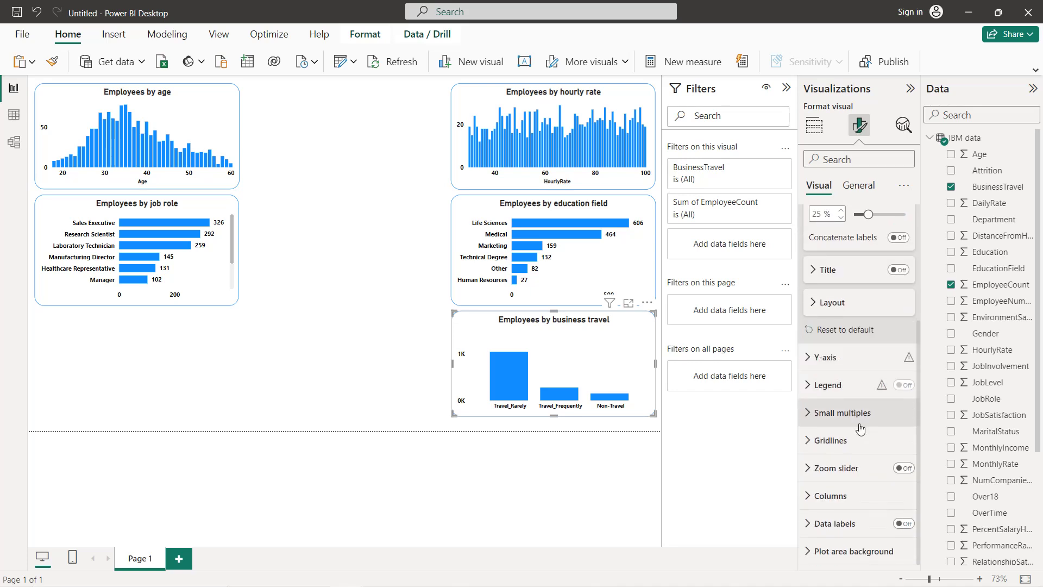
pyautogui.click(904, 523)
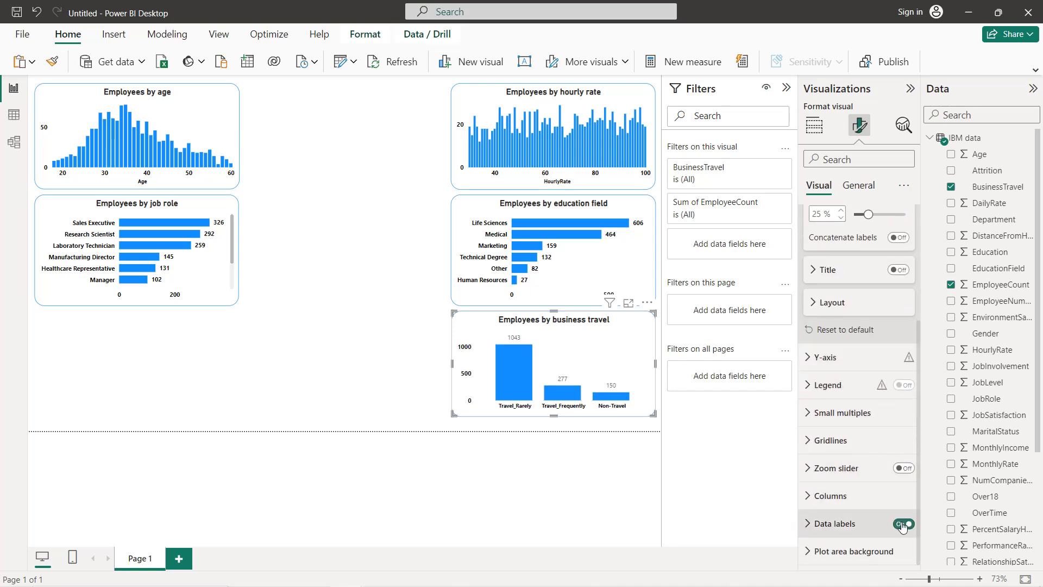
pyautogui.click(818, 525)
pyautogui.scroll(-5, 869, 433)
pyautogui.scroll(-2, 854, 443)
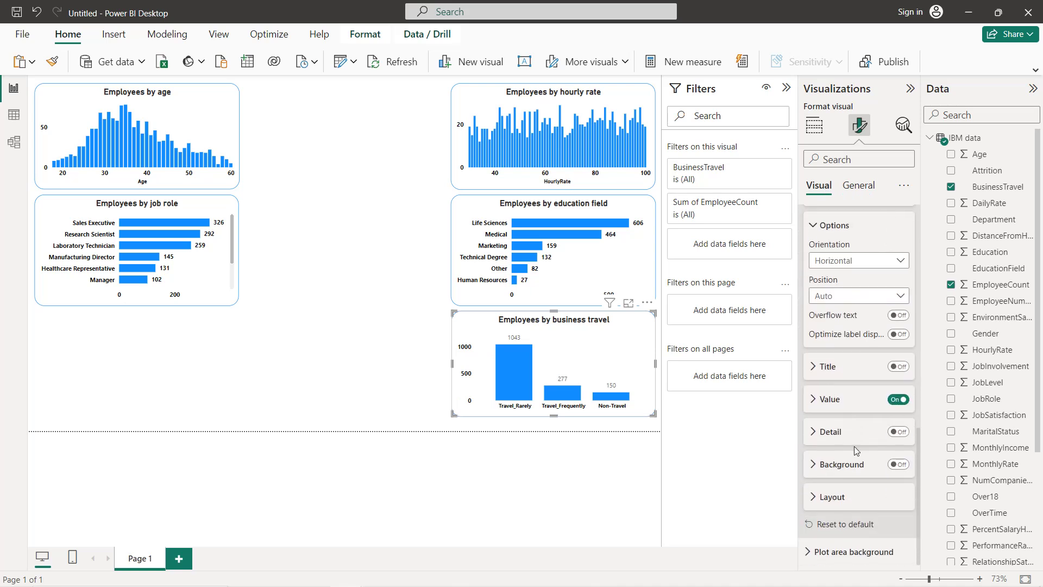
pyautogui.click(829, 408)
pyautogui.scroll(-2, 831, 420)
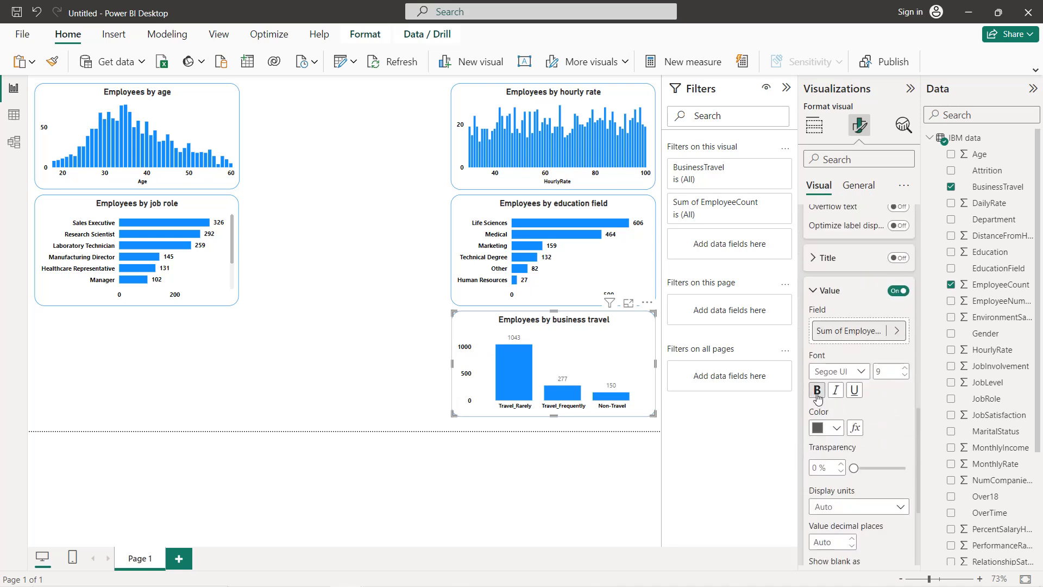
pyautogui.click(836, 428)
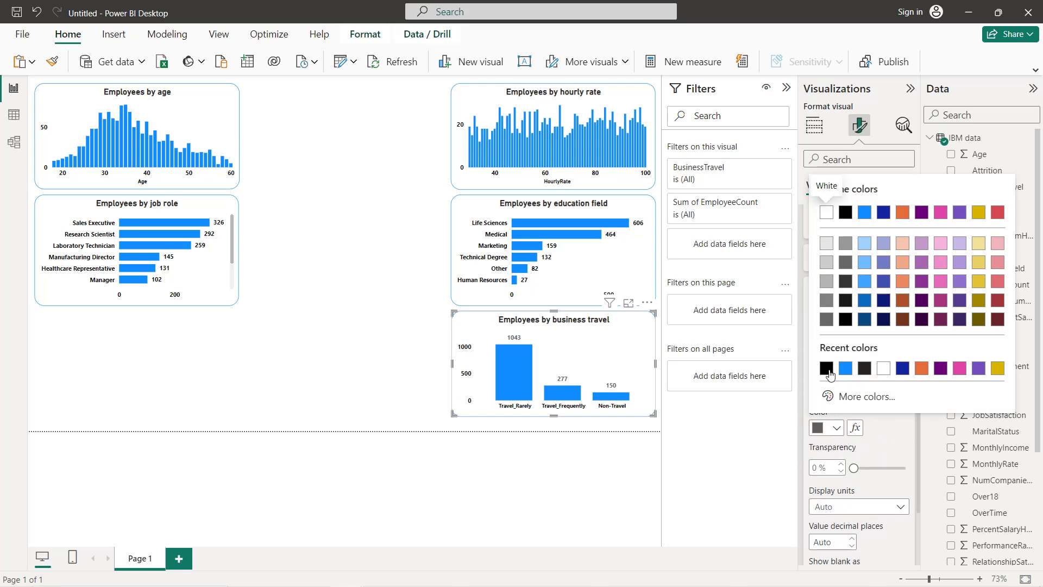
pyautogui.click(828, 371)
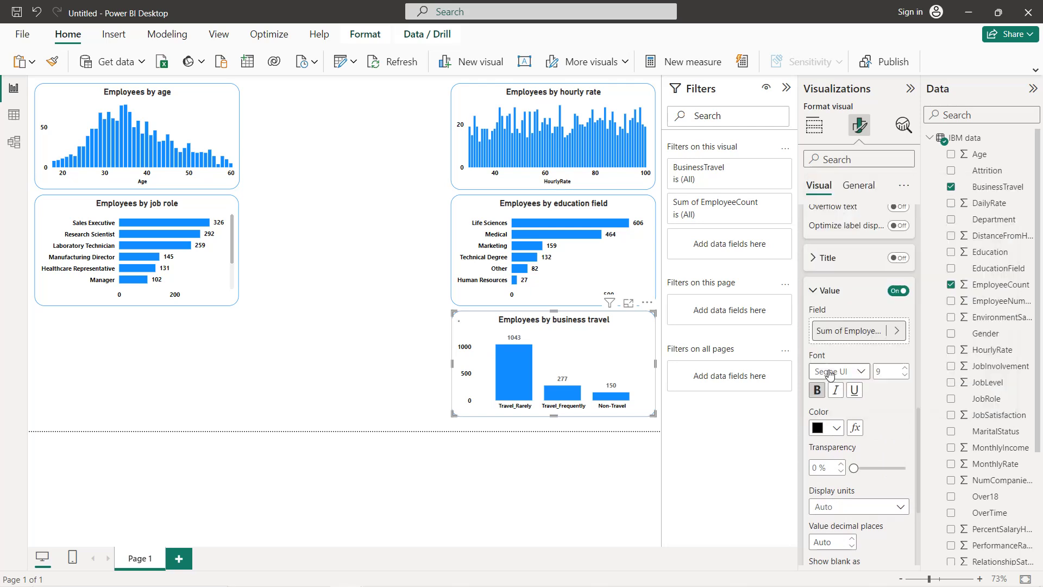
pyautogui.click(417, 347)
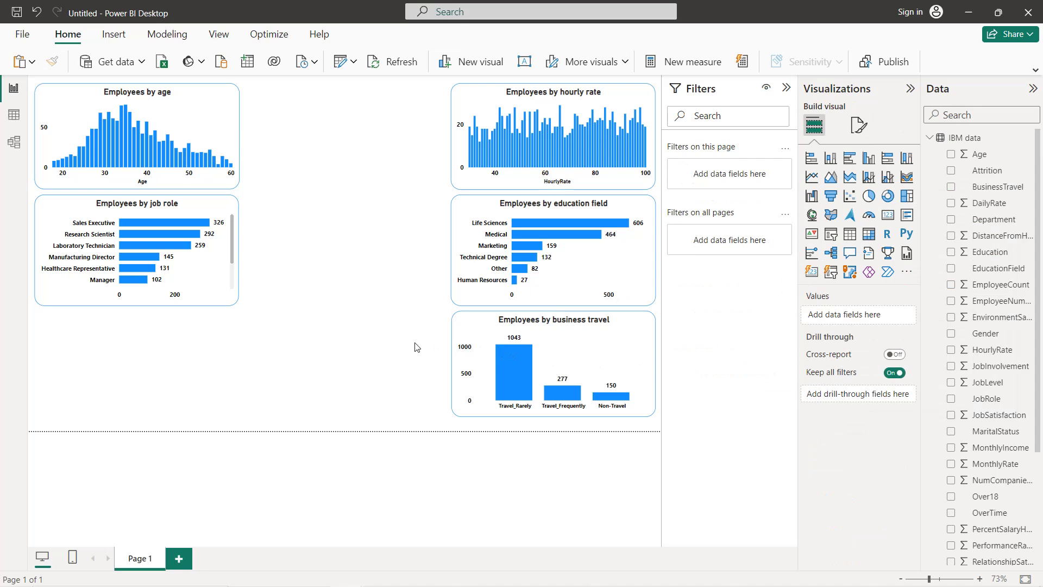
# Step: Duplicate the business travel chart and place the copy directly below the "Employees by job role" chart
pyautogui.click(598, 346)
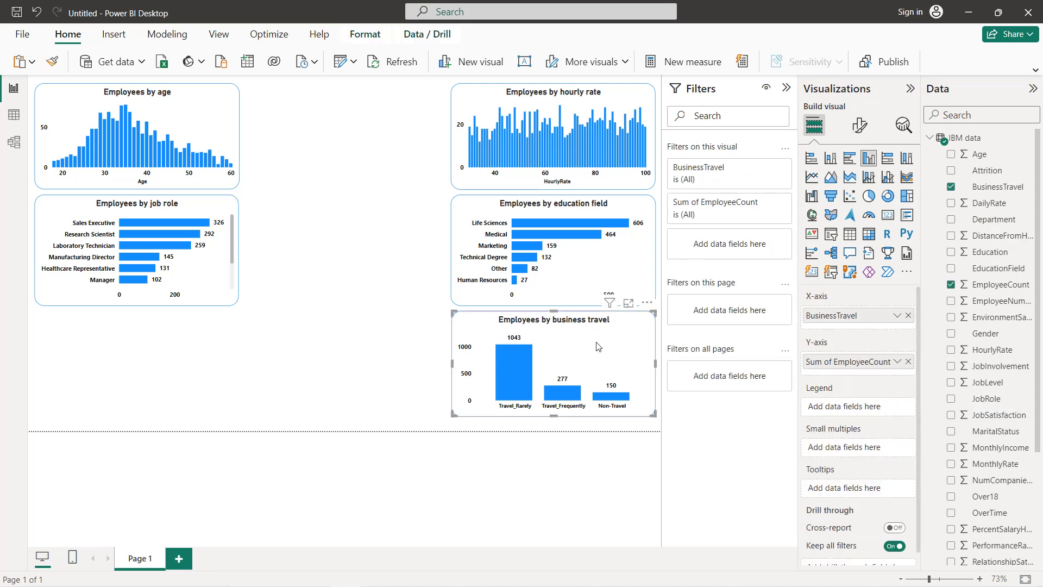
pyautogui.hotkey('ctrl', 'c')
pyautogui.hotkey('ctrl', 'v')
pyautogui.moveTo(598, 346); pyautogui.dragTo(175, 341)
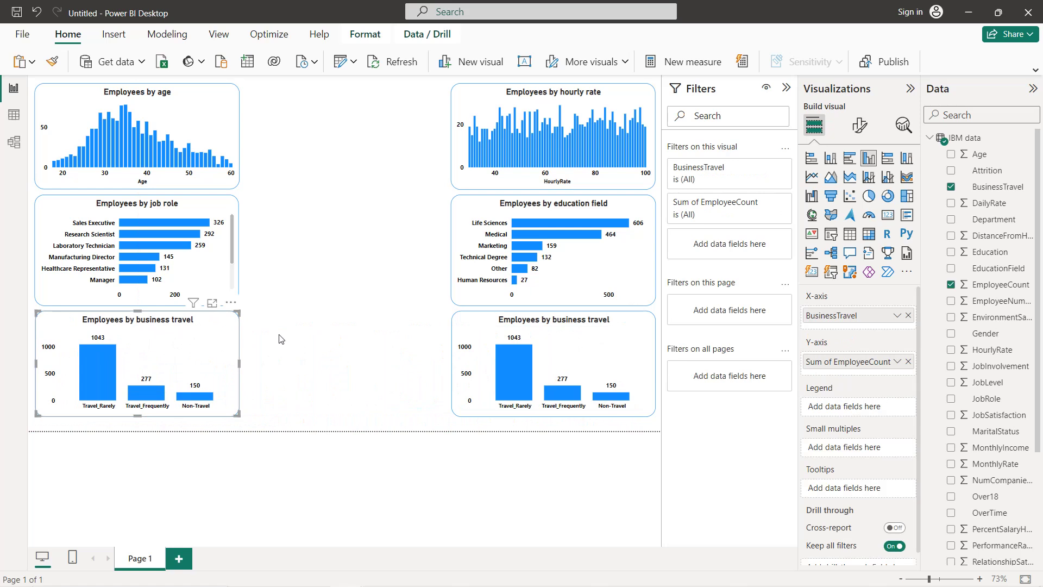
# Step: Change the title of the duplicate below the job role chart to "Employees by department"
pyautogui.click(859, 131)
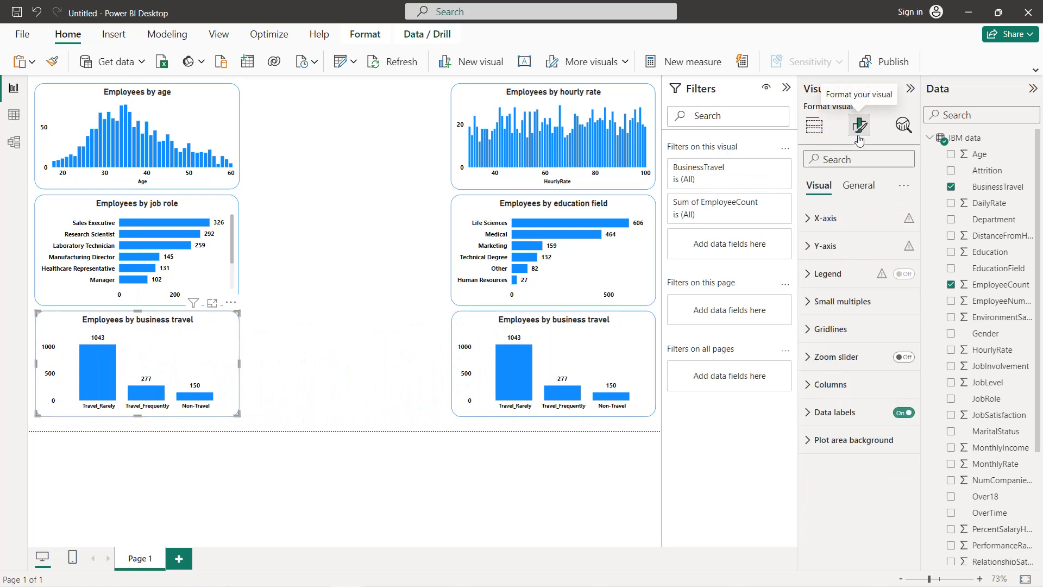
pyautogui.click(858, 185)
pyautogui.click(855, 243)
pyautogui.moveTo(865, 315); pyautogui.dragTo(897, 316)
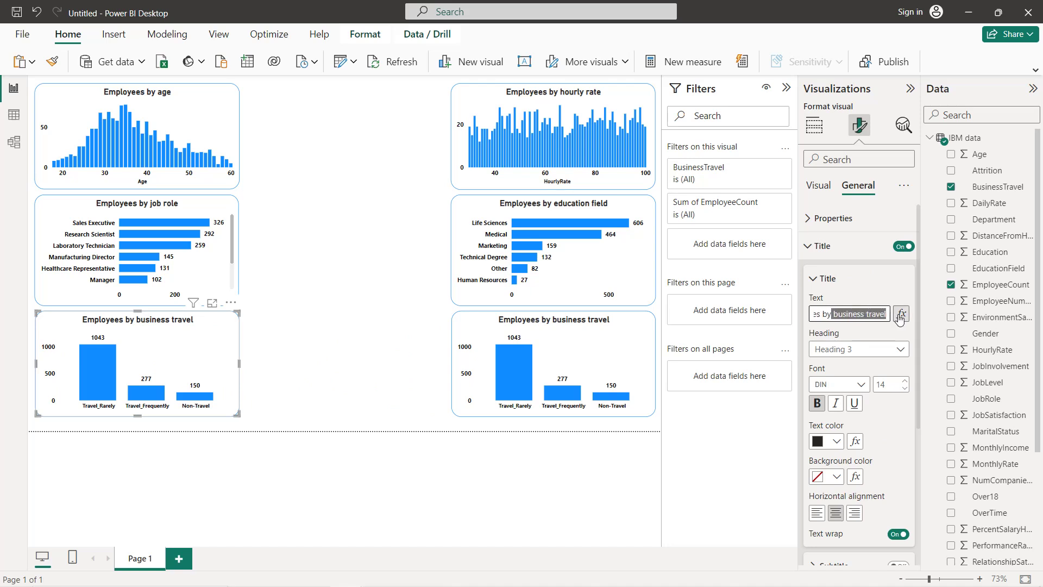
pyautogui.press('BackSpace')
pyautogui.write('depar')
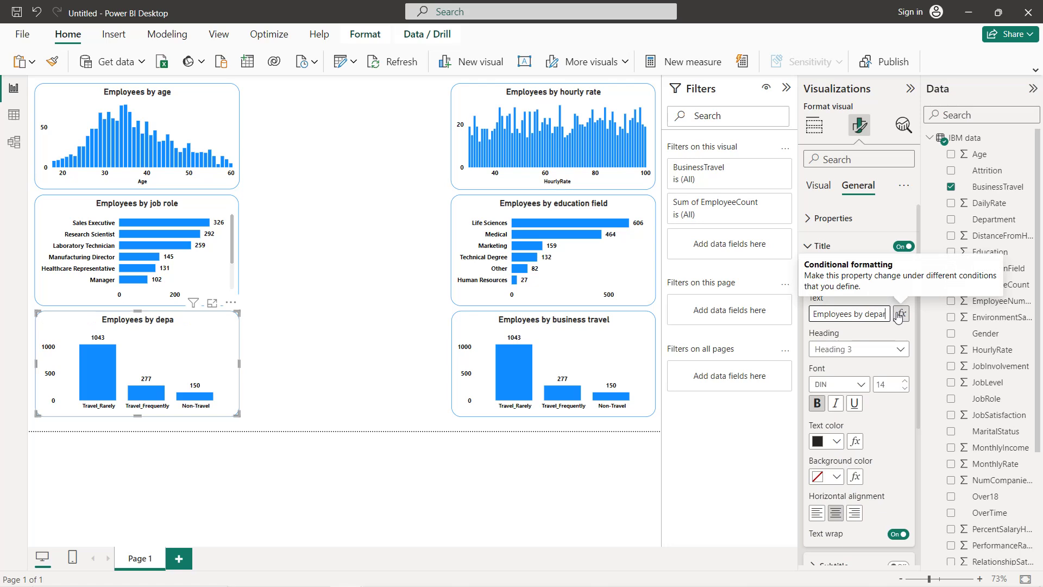
pyautogui.write('tment')
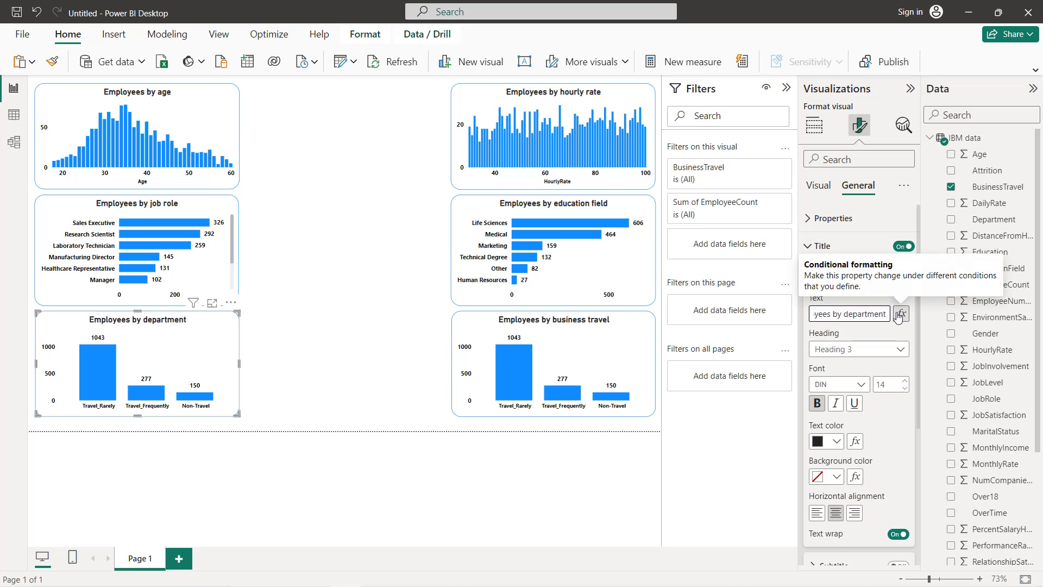
pyautogui.click(818, 185)
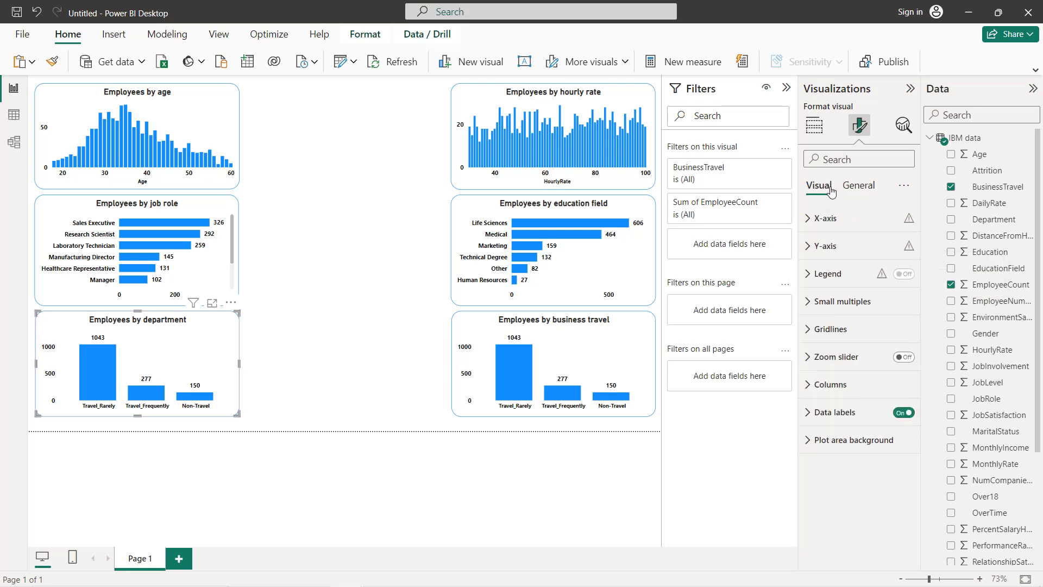
# Step: Replace BusinessTravel with Department on the X-axis of the "Employees by department" chart
pyautogui.click(822, 126)
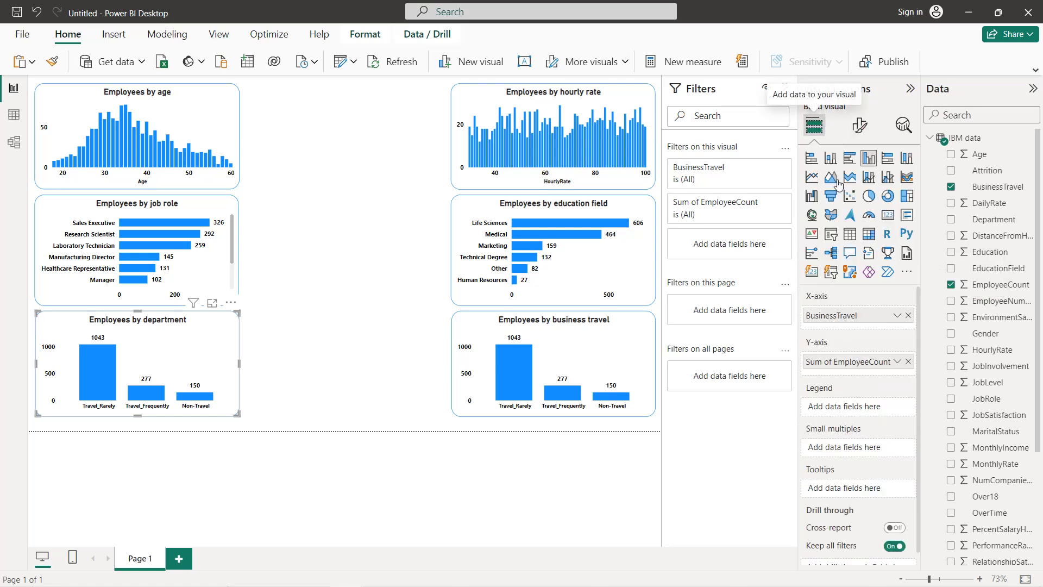
pyautogui.click(909, 319)
pyautogui.moveTo(988, 223); pyautogui.dragTo(893, 316)
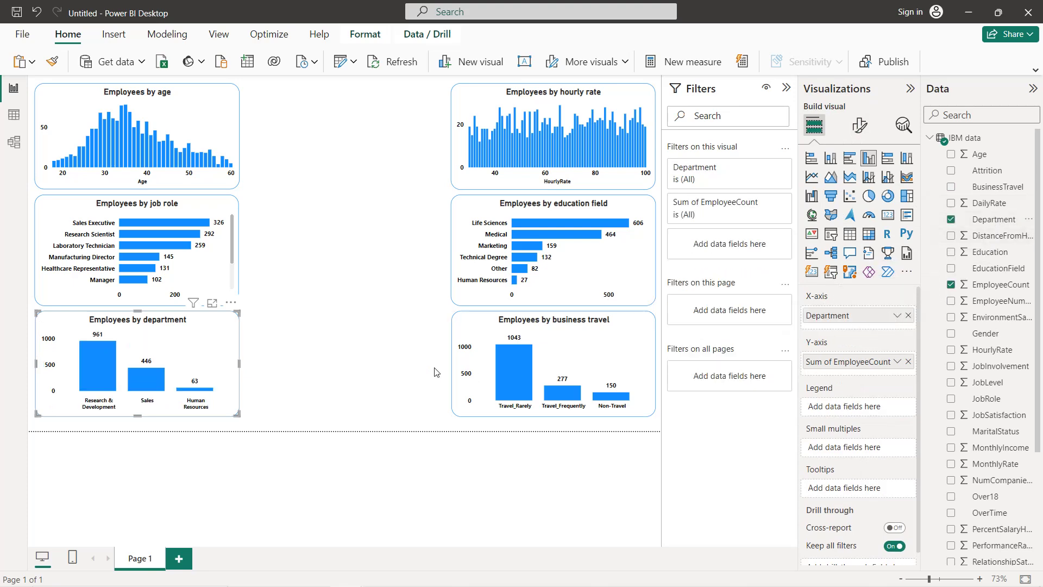
# Step: Collapse the Filters, Visualizations and Data panes to enlarge the report canvas
pyautogui.click(383, 366)
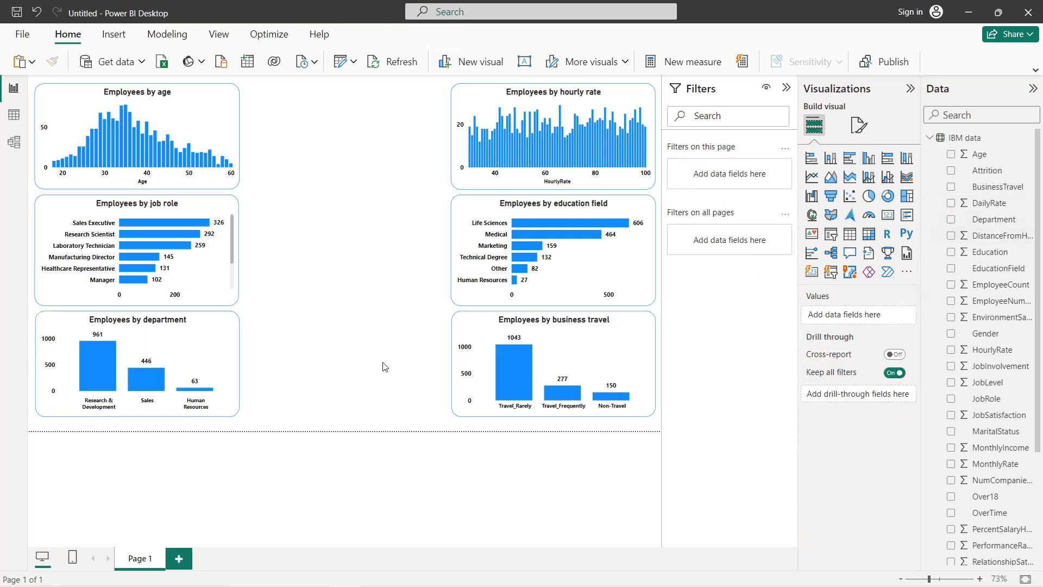
pyautogui.click(786, 88)
pyautogui.click(910, 89)
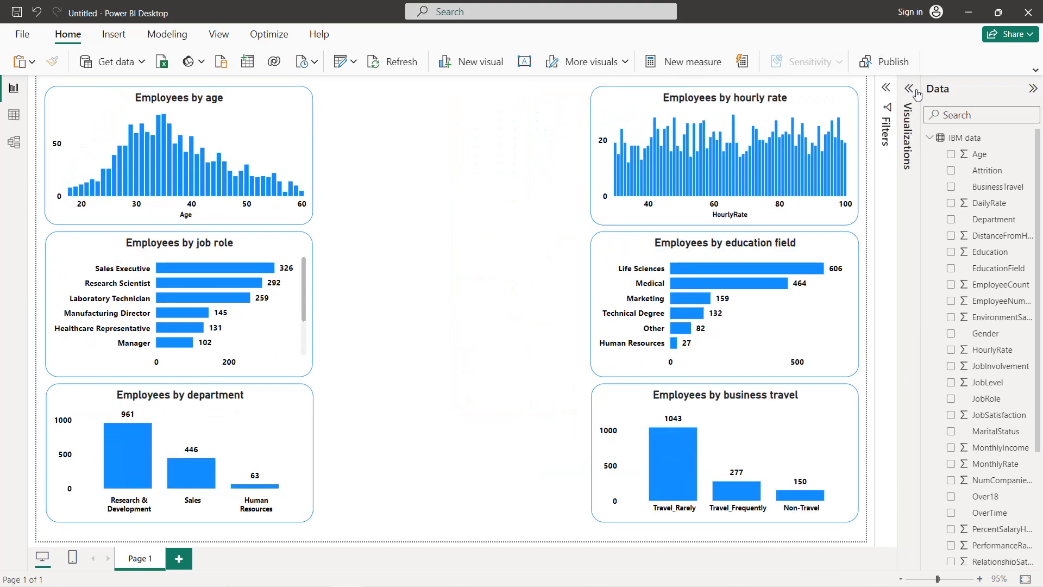
pyautogui.click(1032, 89)
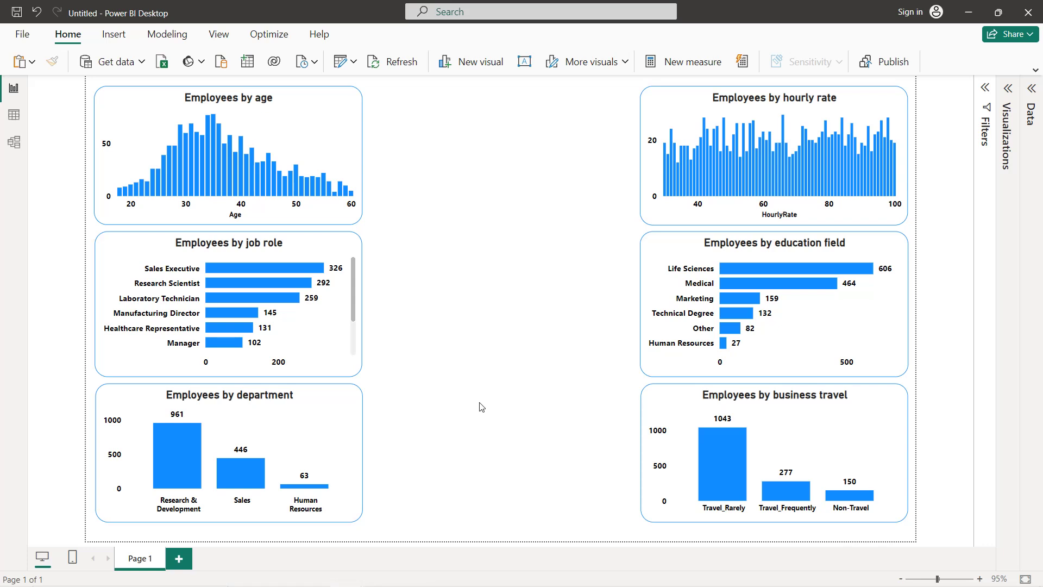
# Step: Duplicate the "Employees by department" chart and place the copy between the age and hourly rate charts
pyautogui.click(278, 426)
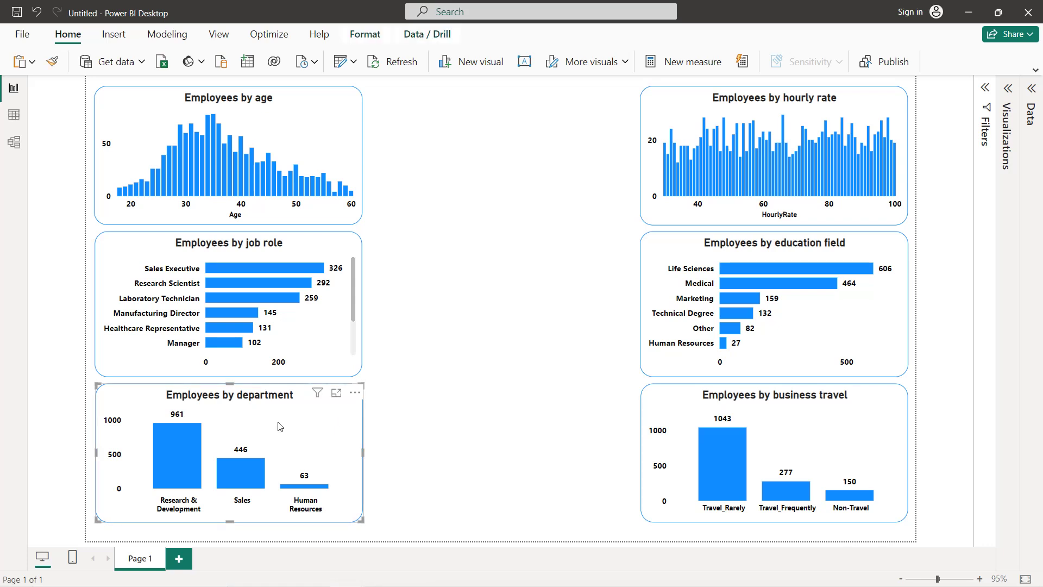
pyautogui.hotkey('ctrl', 'c')
pyautogui.hotkey('ctrl', 'v')
pyautogui.moveTo(280, 423); pyautogui.dragTo(540, 121)
# Step: Convert the department chart copy beside the age chart to a donut chart and replace Department with Gender as its legend
pyautogui.click(1006, 88)
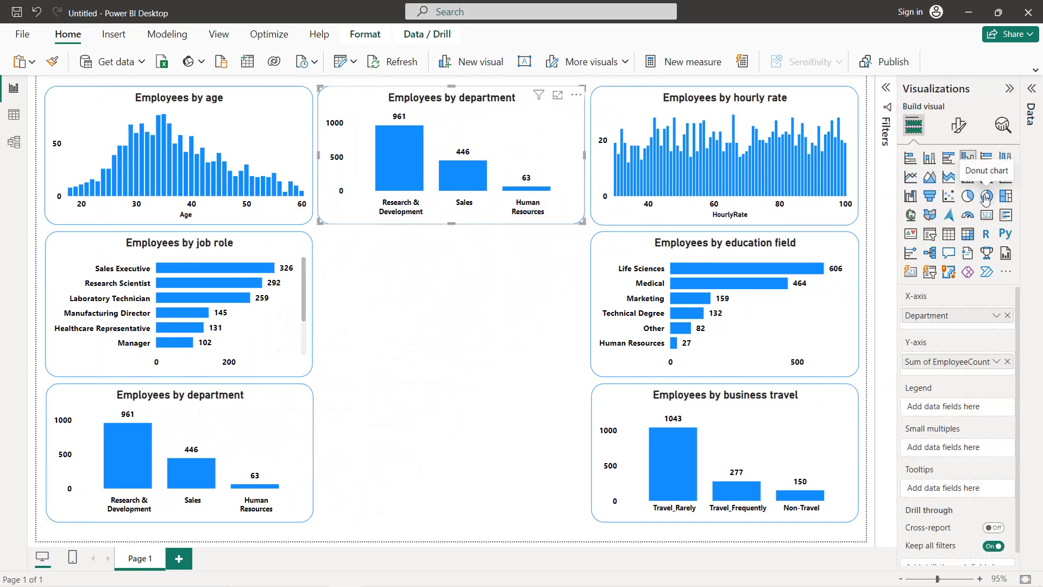
pyautogui.click(987, 196)
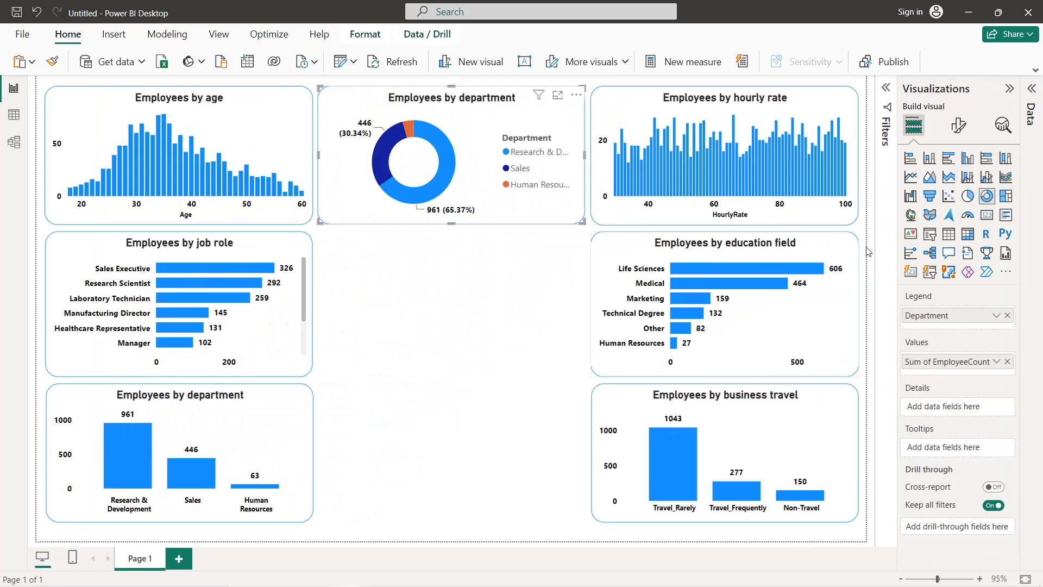
pyautogui.click(1006, 317)
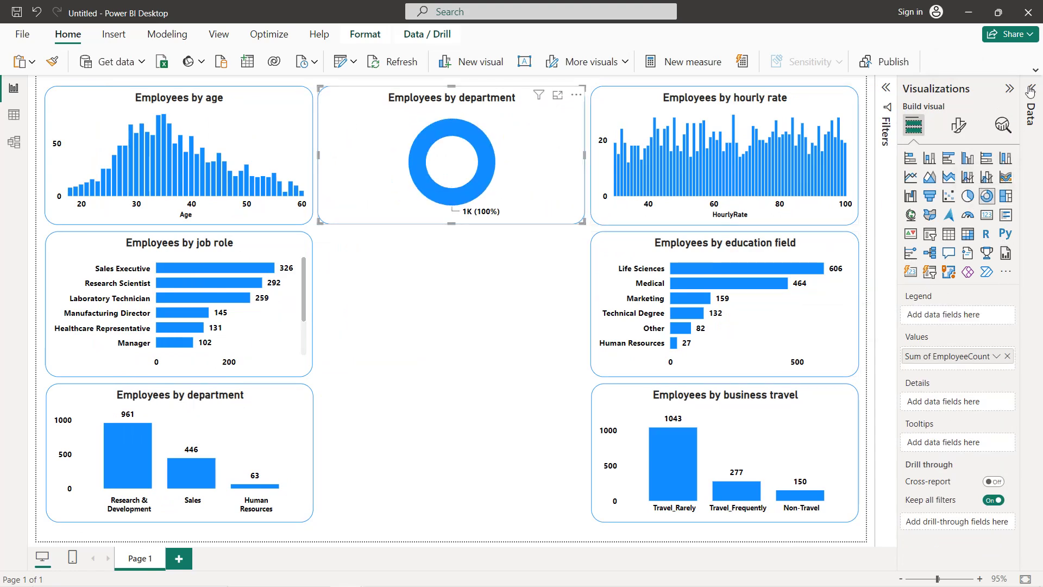
pyautogui.click(1030, 323)
pyautogui.moveTo(986, 333); pyautogui.dragTo(839, 315)
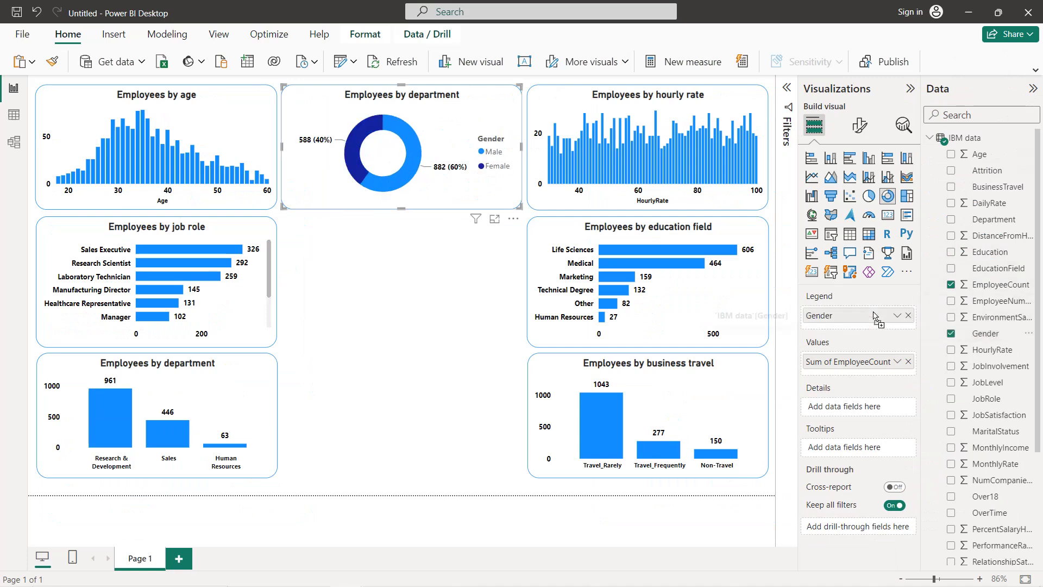
# Step: Change the donut chart's title to "Employees by gender"
pyautogui.click(860, 125)
pyautogui.click(864, 187)
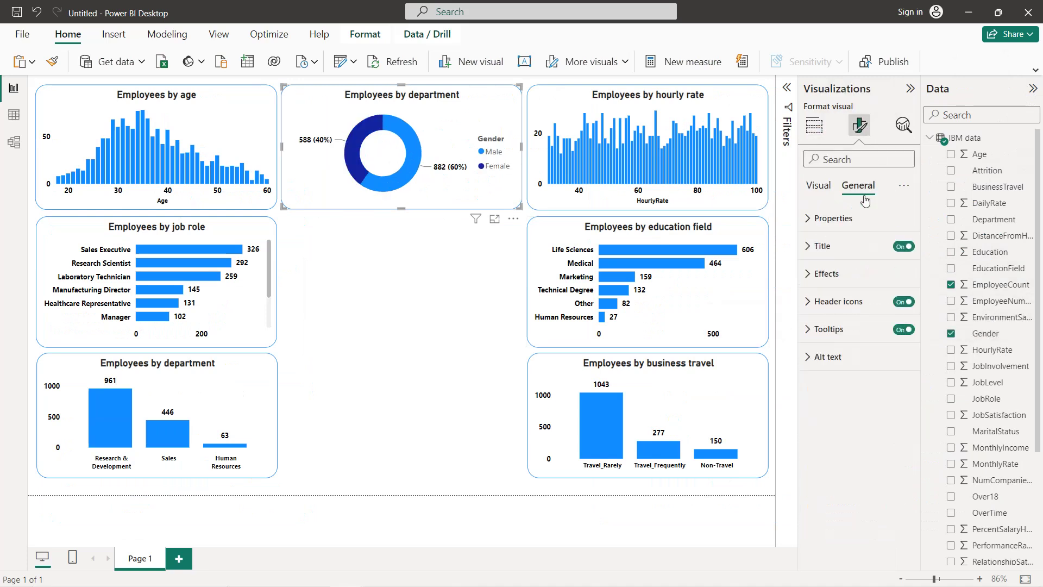
pyautogui.click(847, 249)
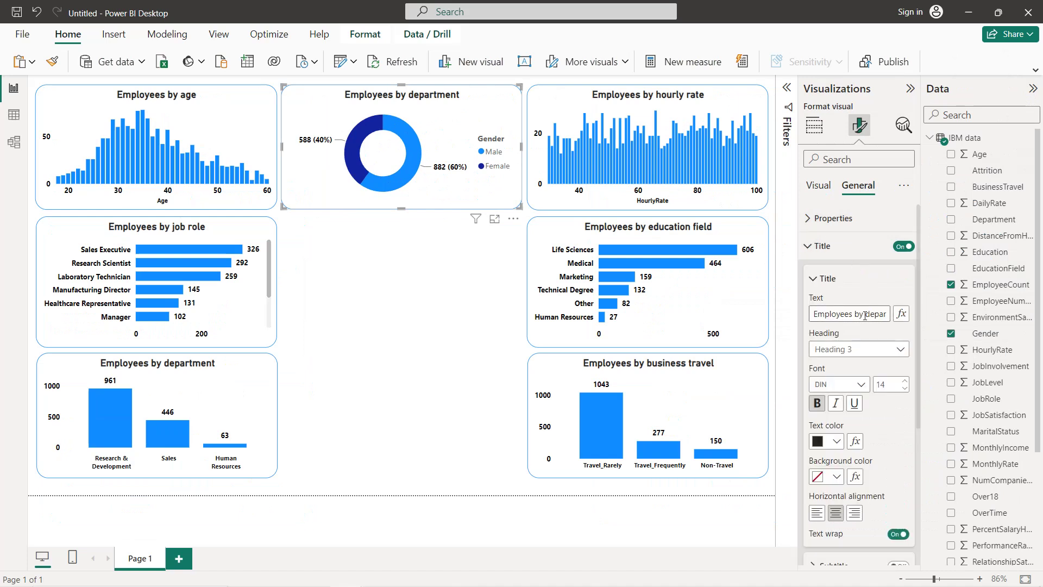
pyautogui.moveTo(866, 316); pyautogui.dragTo(894, 318)
pyautogui.write('gender')
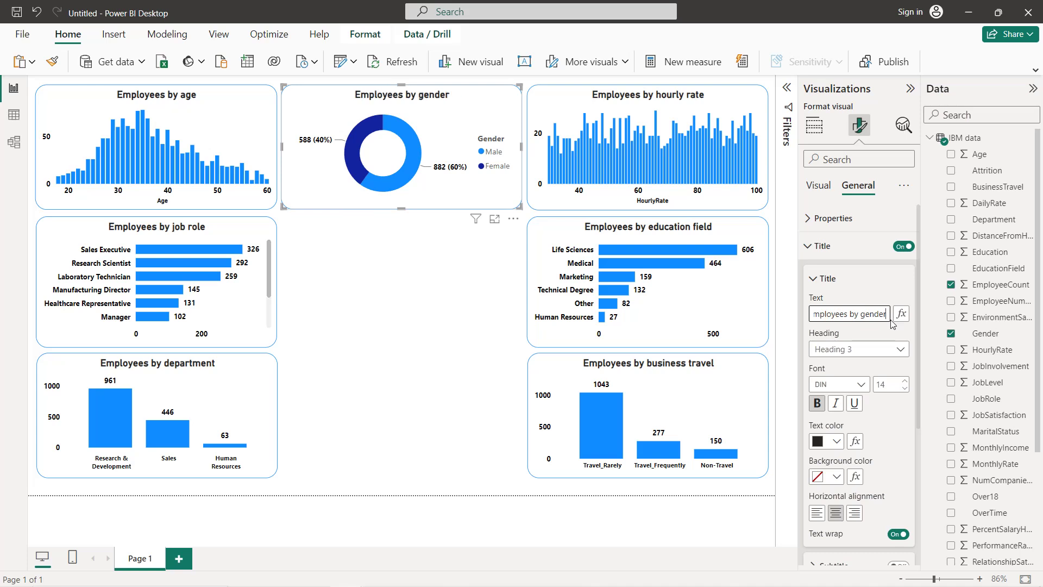
pyautogui.click(828, 255)
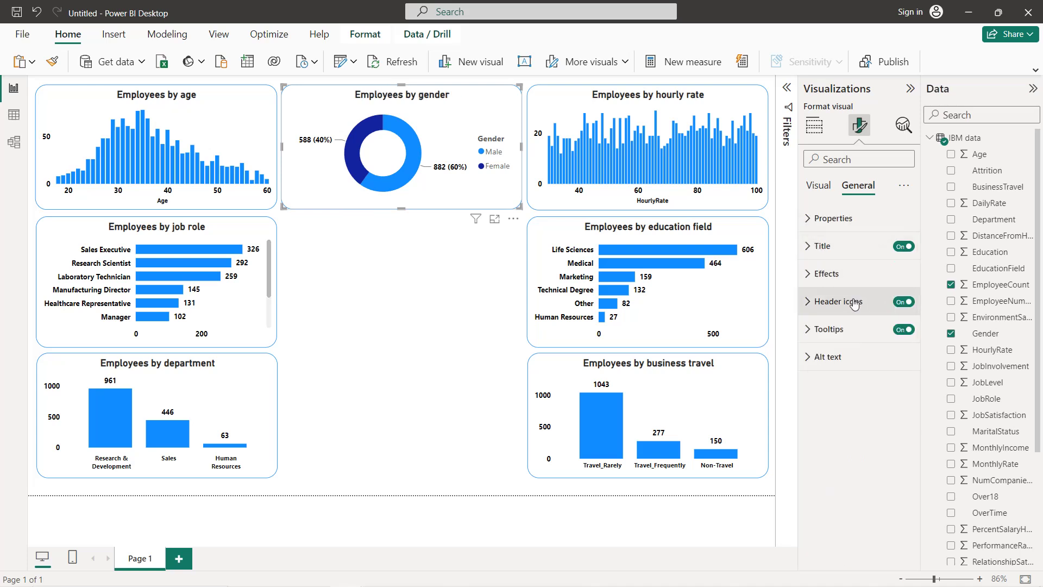
# Step: Set the gender donut's detail labels to "Category, percent of total" and turn off its legend
pyautogui.click(820, 187)
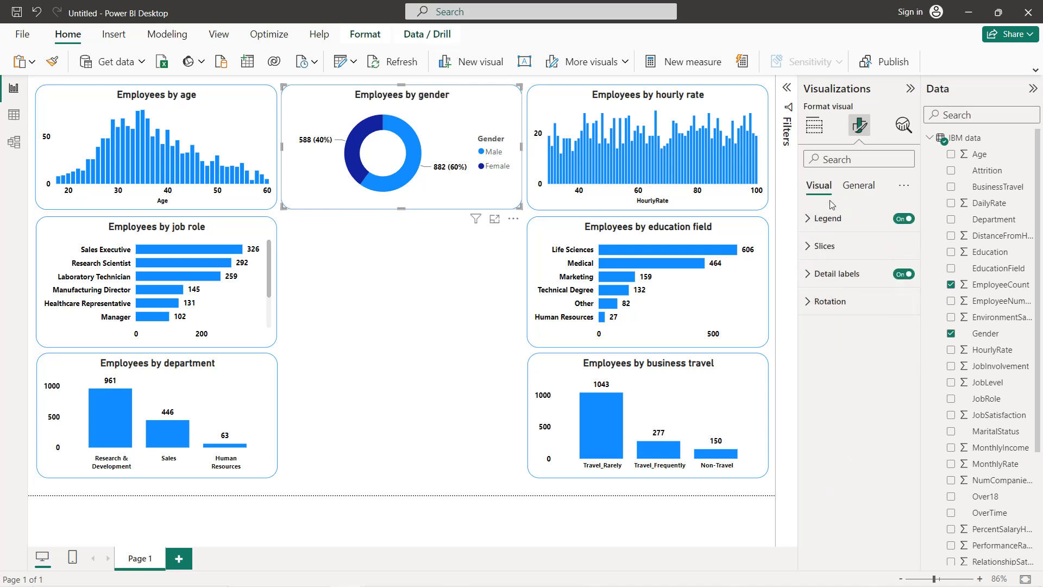
pyautogui.click(836, 274)
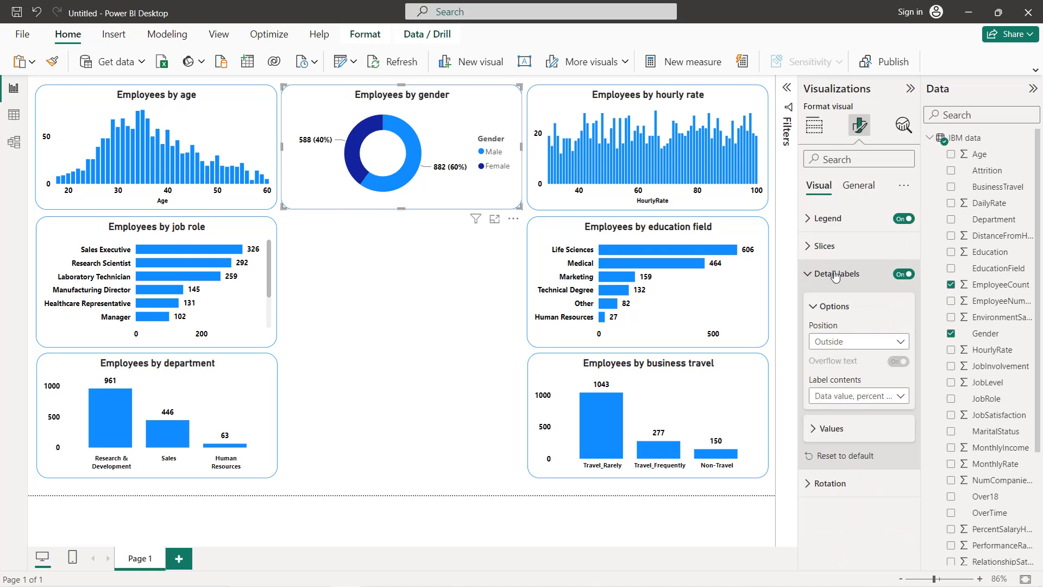
pyautogui.click(862, 397)
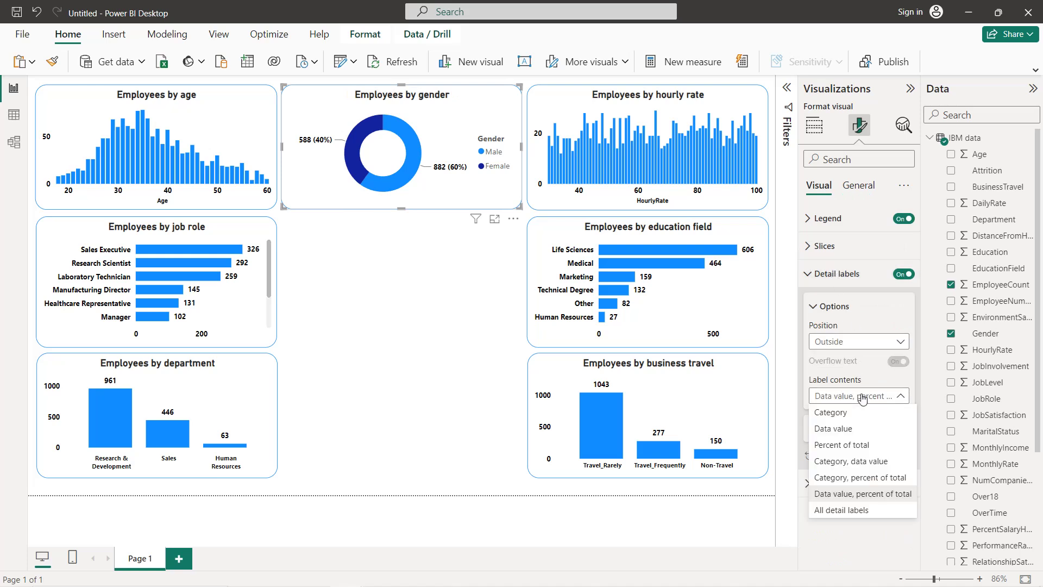
pyautogui.click(853, 478)
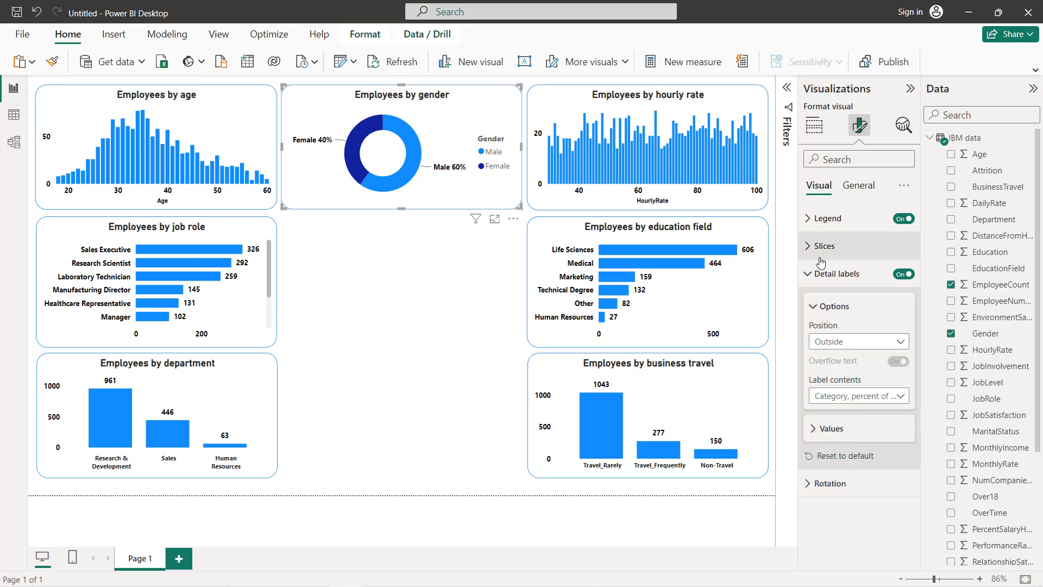
pyautogui.click(903, 218)
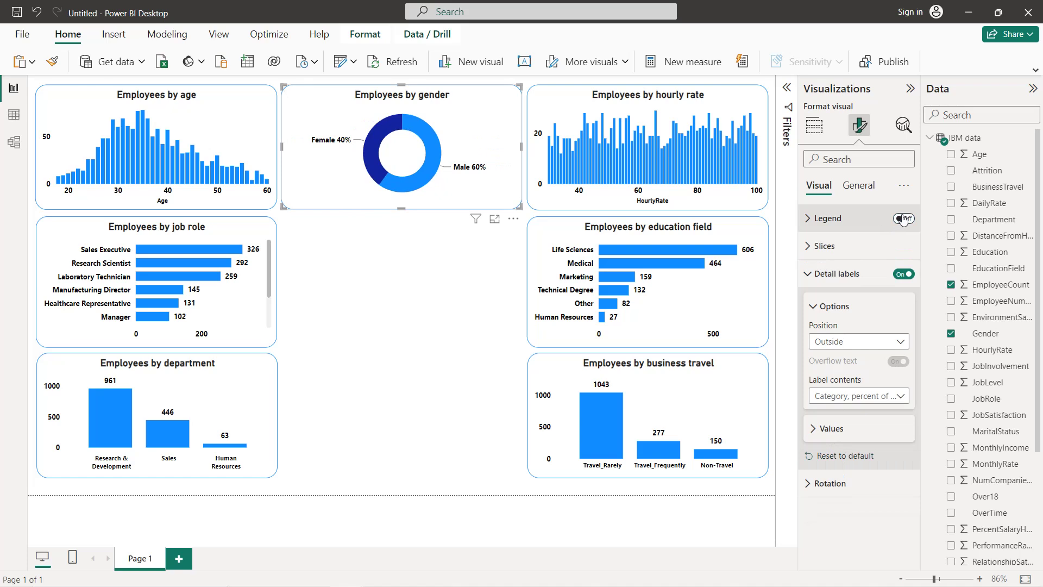
pyautogui.click(401, 255)
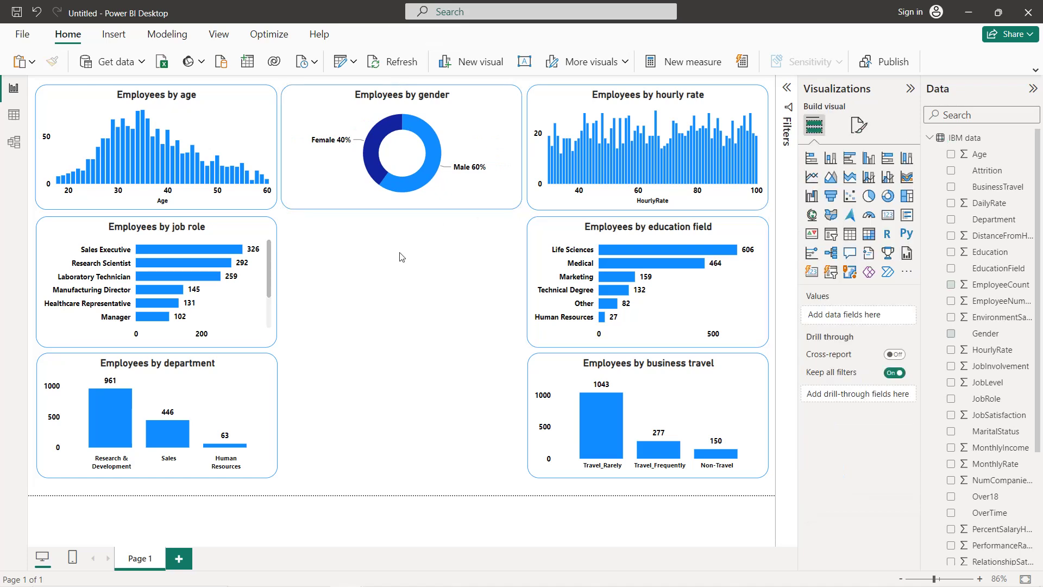
# Step: Duplicate the gender donut between the department and business travel charts and replace Gender with MaritalStatus in the copy's legend
pyautogui.click(480, 147)
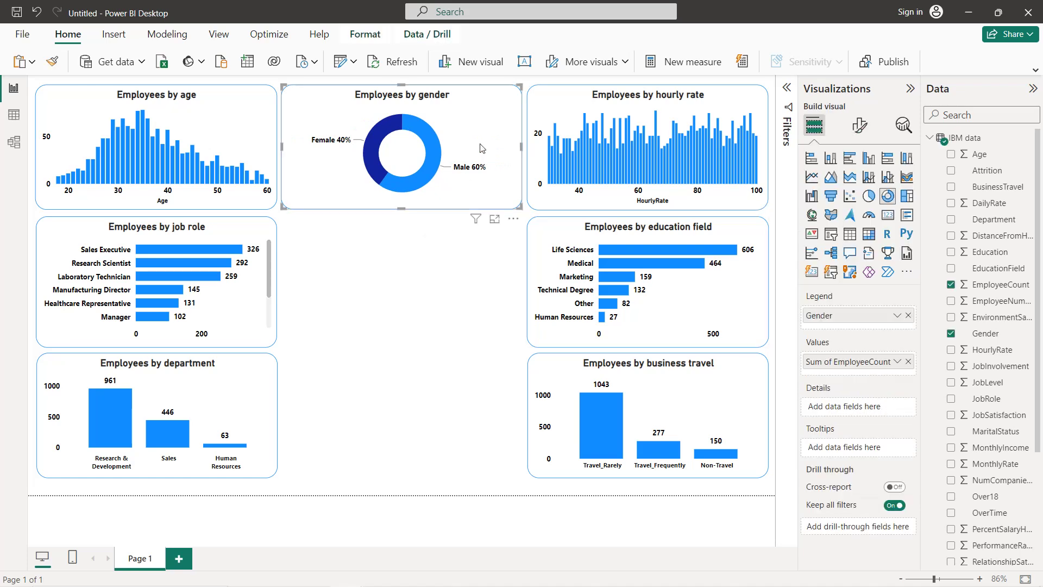
pyautogui.hotkey('ctrl', 'c')
pyautogui.hotkey('ctrl', 'v')
pyautogui.moveTo(421, 337); pyautogui.dragTo(426, 422)
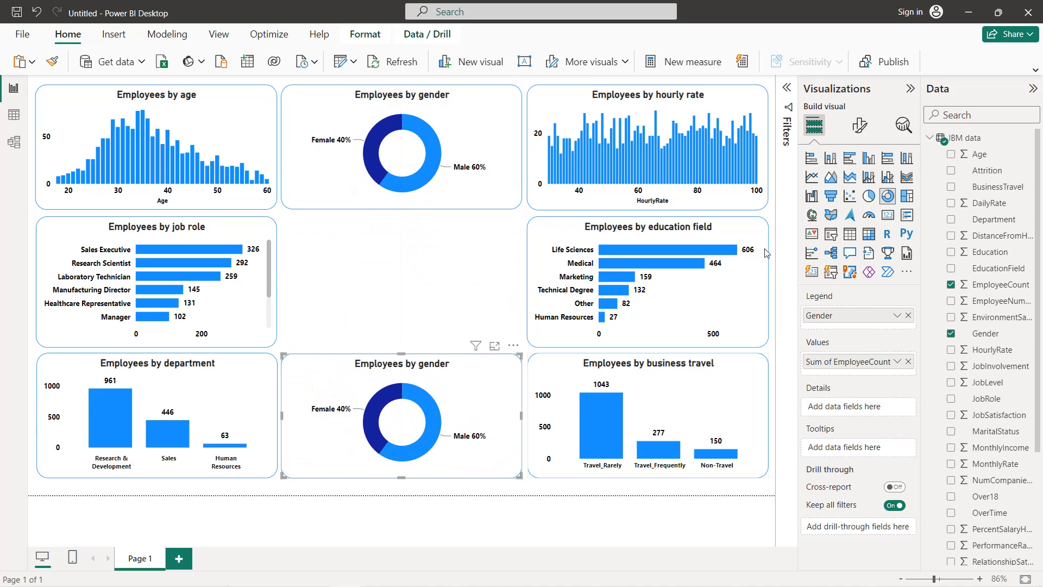
pyautogui.click(907, 316)
pyautogui.moveTo(986, 433); pyautogui.dragTo(866, 315)
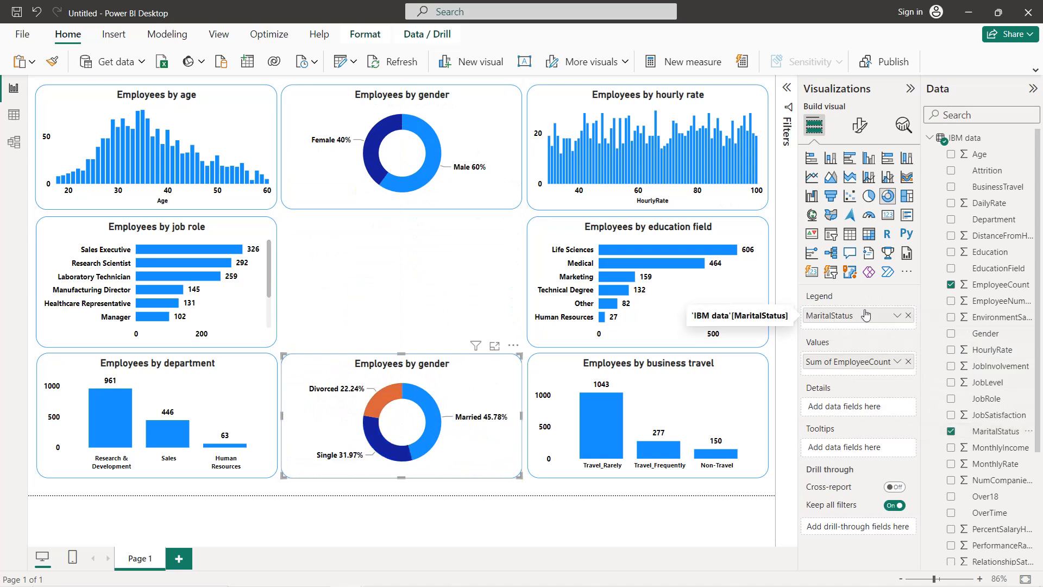
# Step: Change the title of the lower donut chart to "Employees by marital status"
pyautogui.click(861, 128)
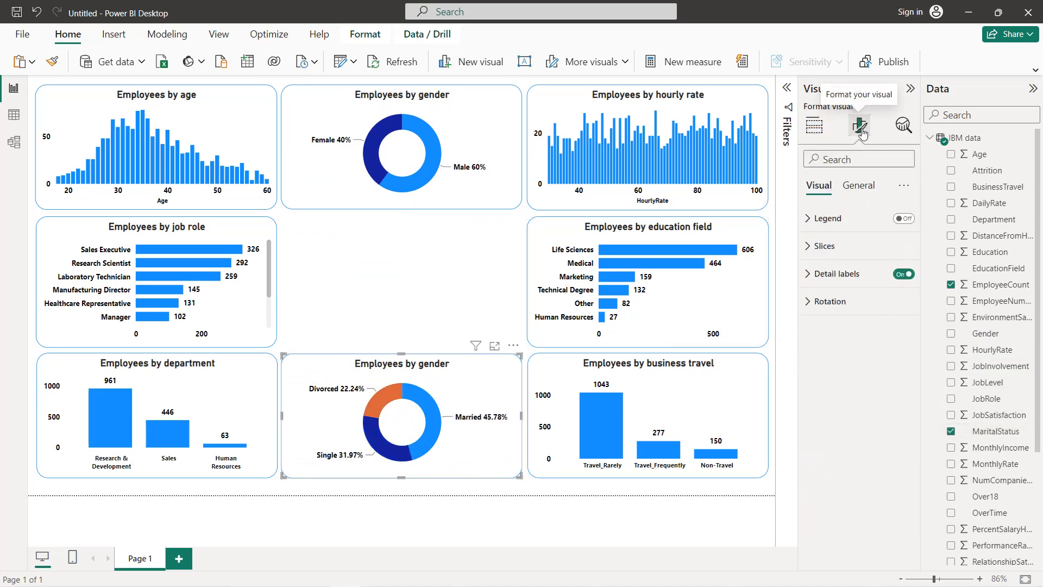
pyautogui.click(855, 187)
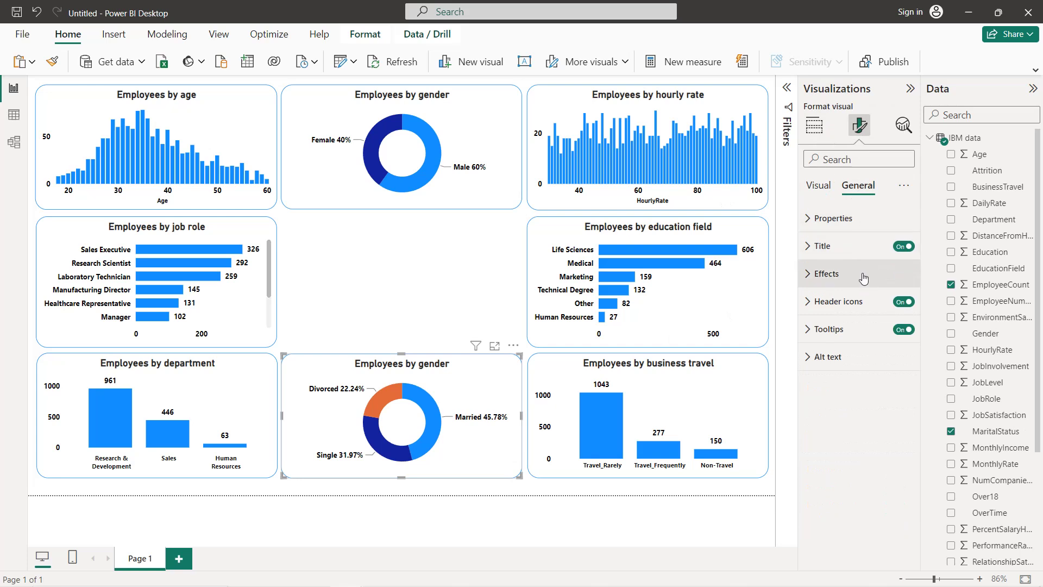
pyautogui.click(847, 246)
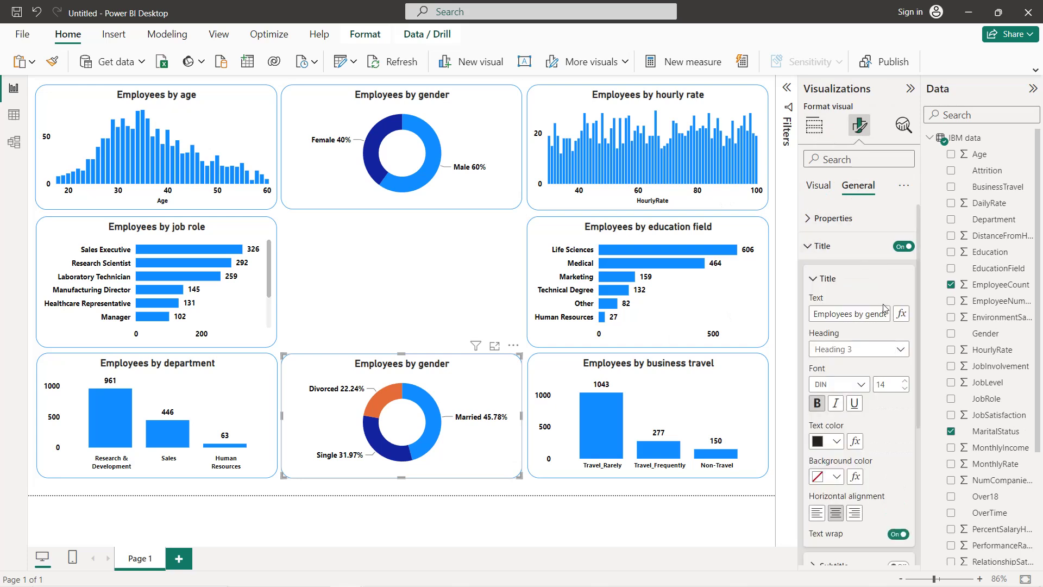
pyautogui.moveTo(867, 316); pyautogui.dragTo(892, 319)
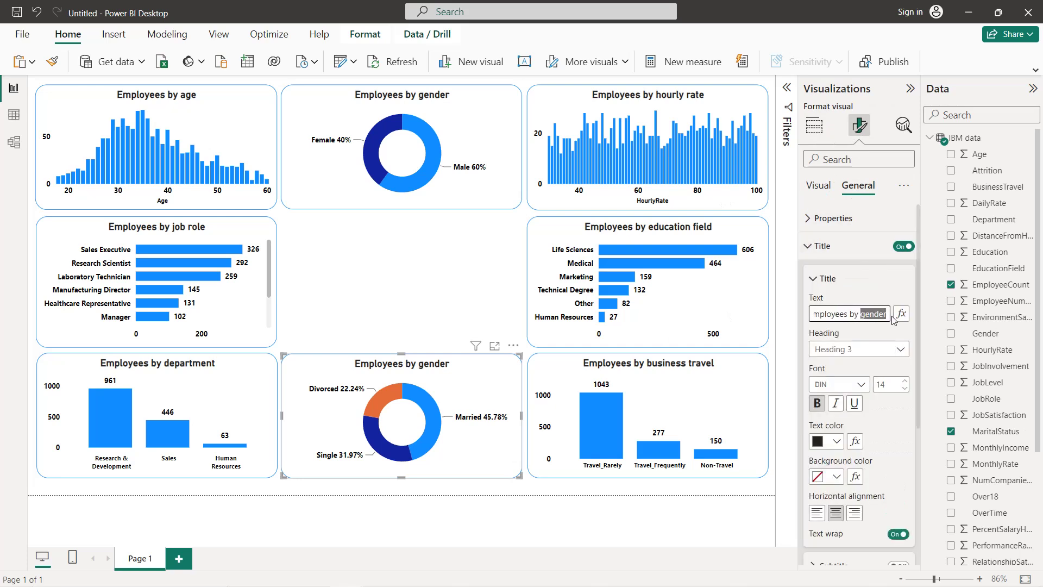
pyautogui.write('marita')
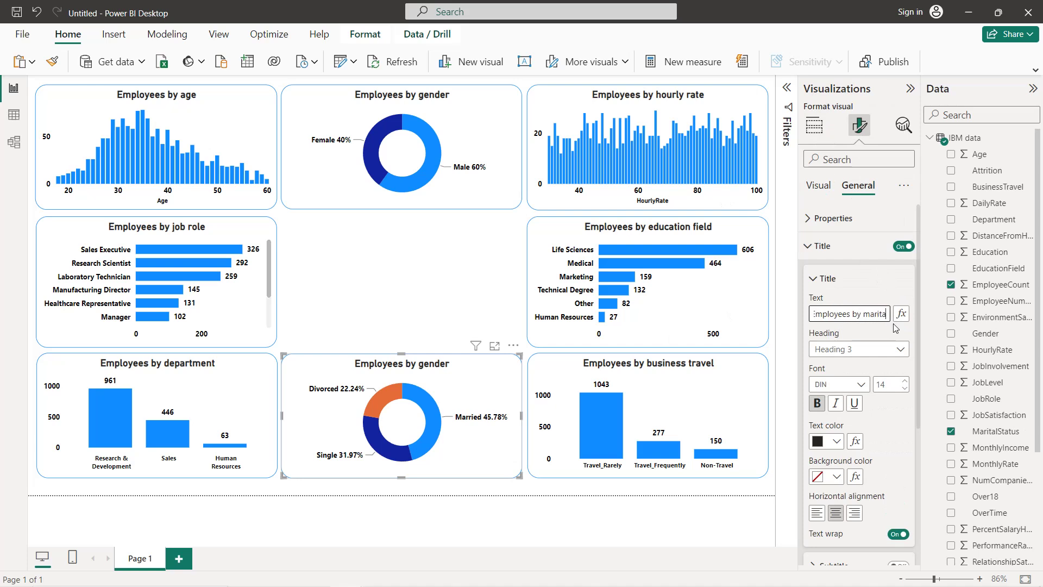
pyautogui.write('l status')
# Step: Recolor the marital status slices in blue tints: the lightest for Married, a medium one for Single and a stronger one for Divorced
pyautogui.click(818, 185)
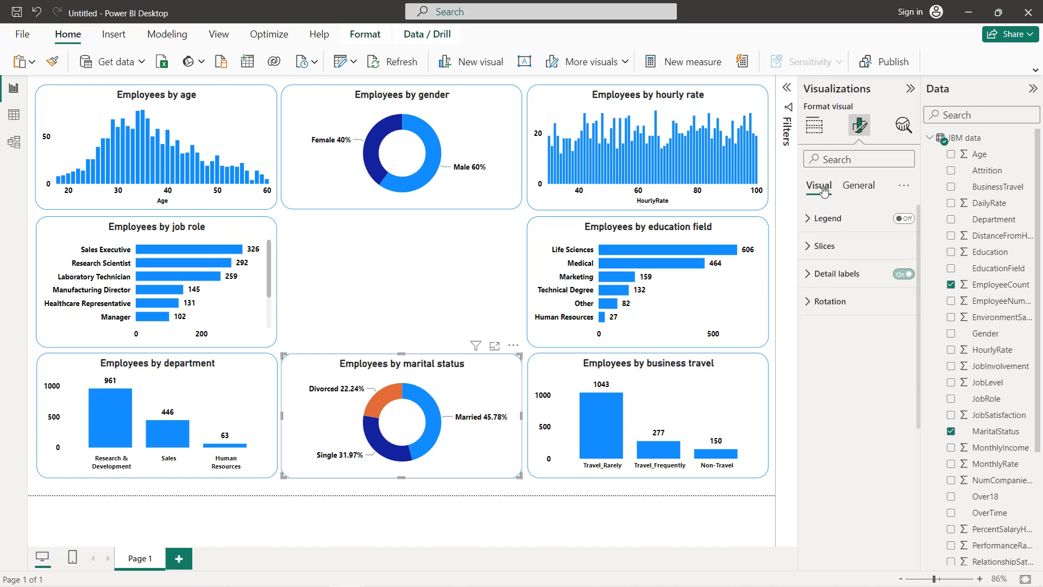
pyautogui.click(824, 247)
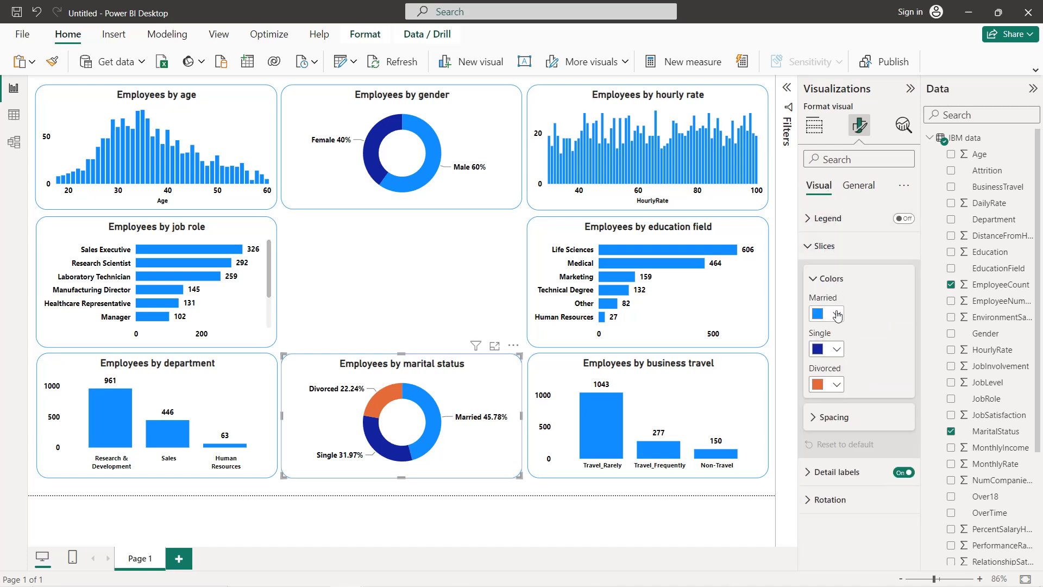
pyautogui.click(830, 314)
pyautogui.click(867, 392)
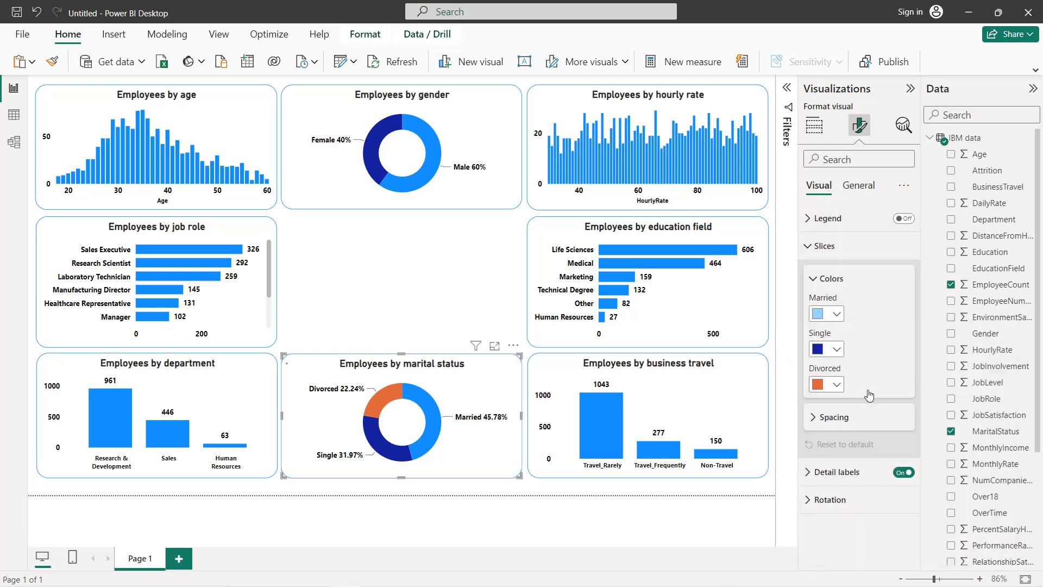
pyautogui.click(836, 349)
pyautogui.click(863, 187)
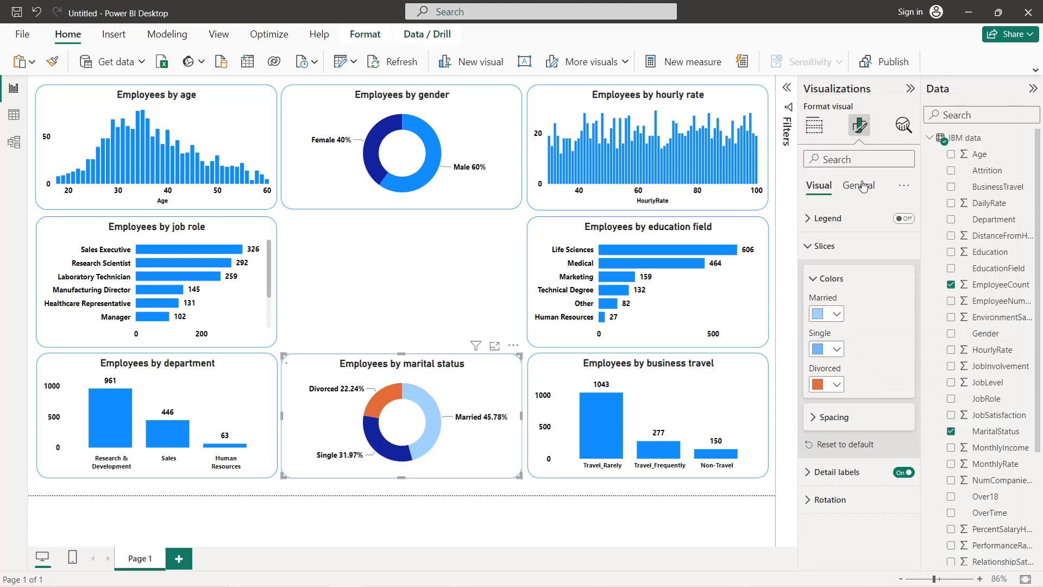
pyautogui.click(839, 383)
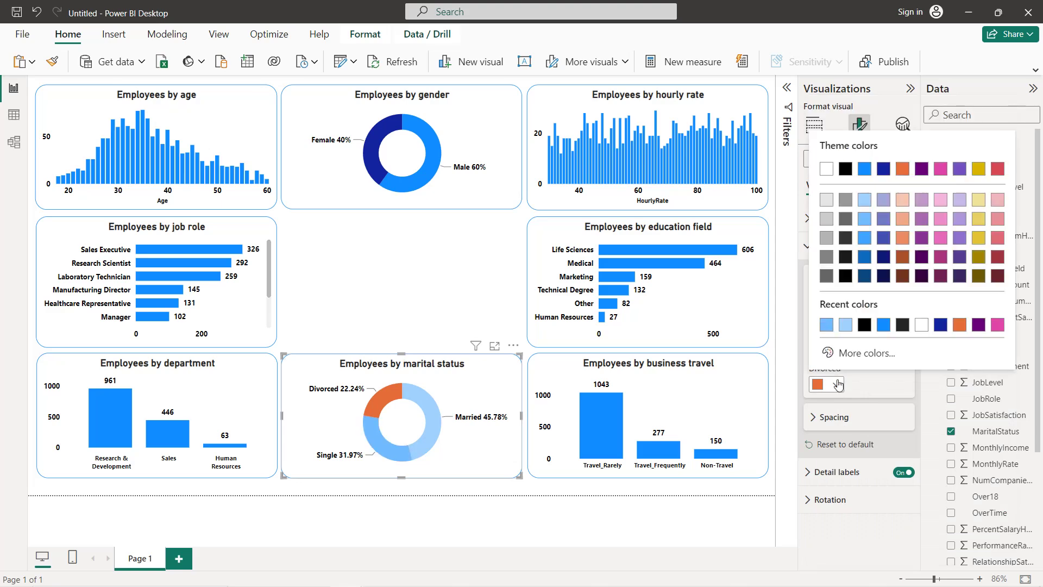
pyautogui.click(864, 237)
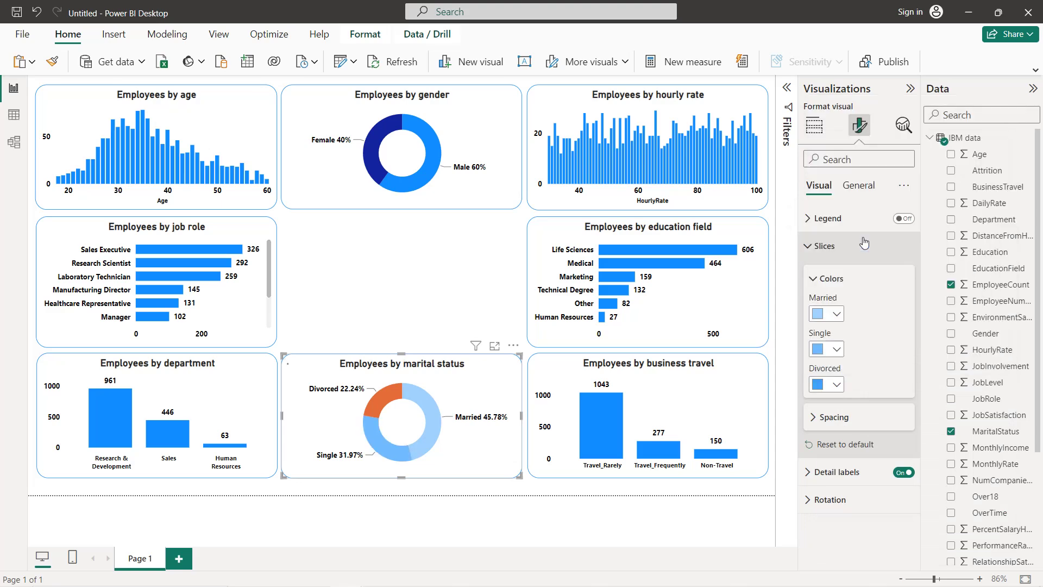
pyautogui.click(447, 312)
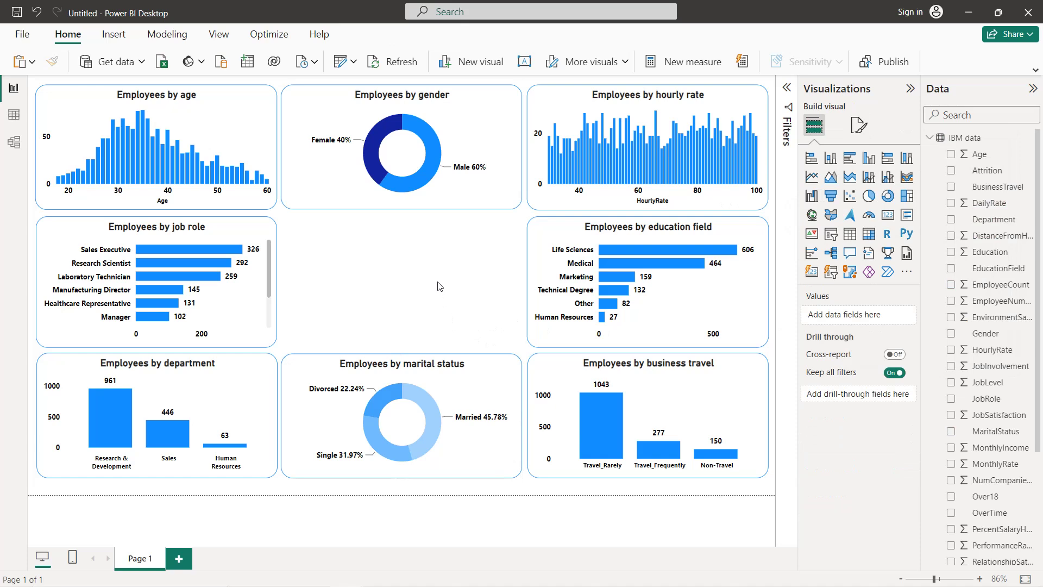
# Step: Insert the IBM logo image and fit it into the empty space between the job role and education field charts
pyautogui.click(123, 36)
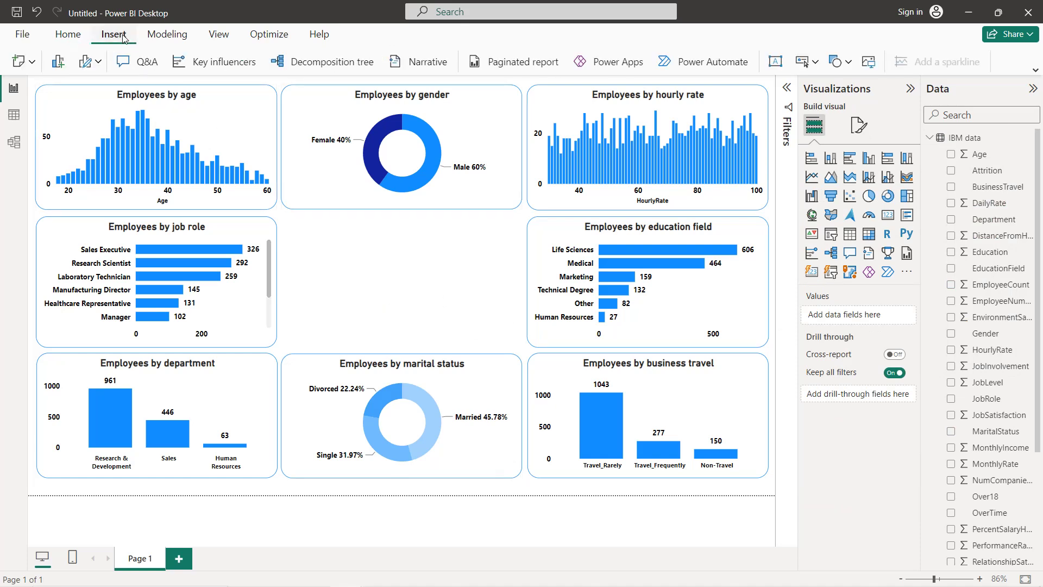
pyautogui.click(867, 62)
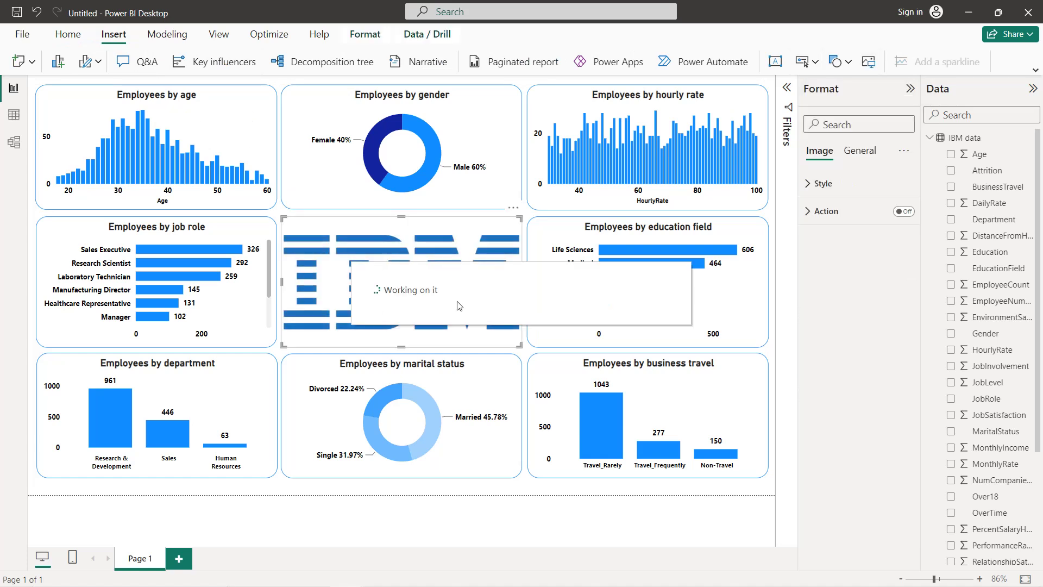
# Step: Give the IBM logo image a blue visual border matching the charts, with 20 px rounded corners
pyautogui.click(859, 155)
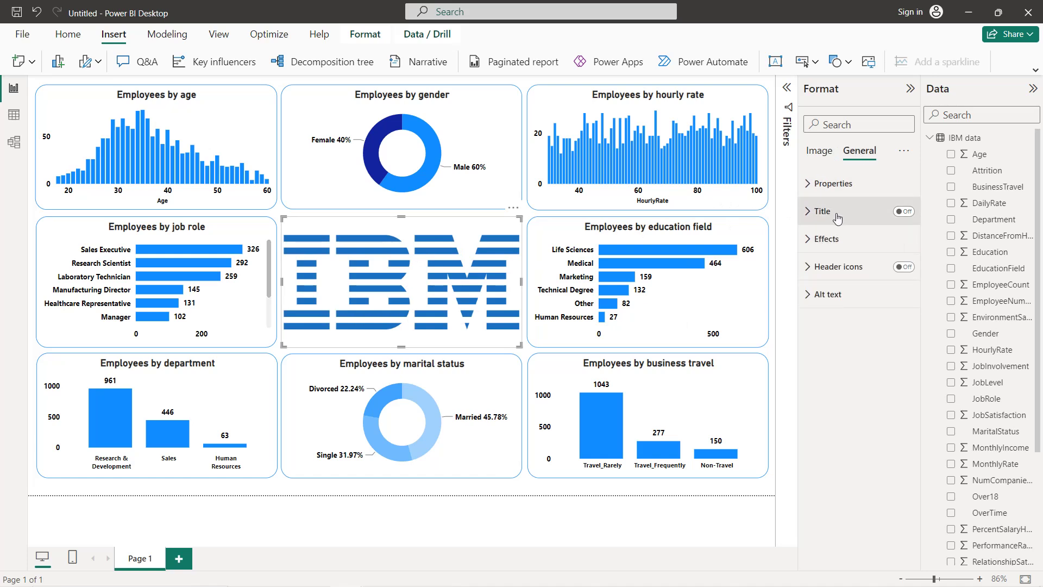
pyautogui.click(831, 238)
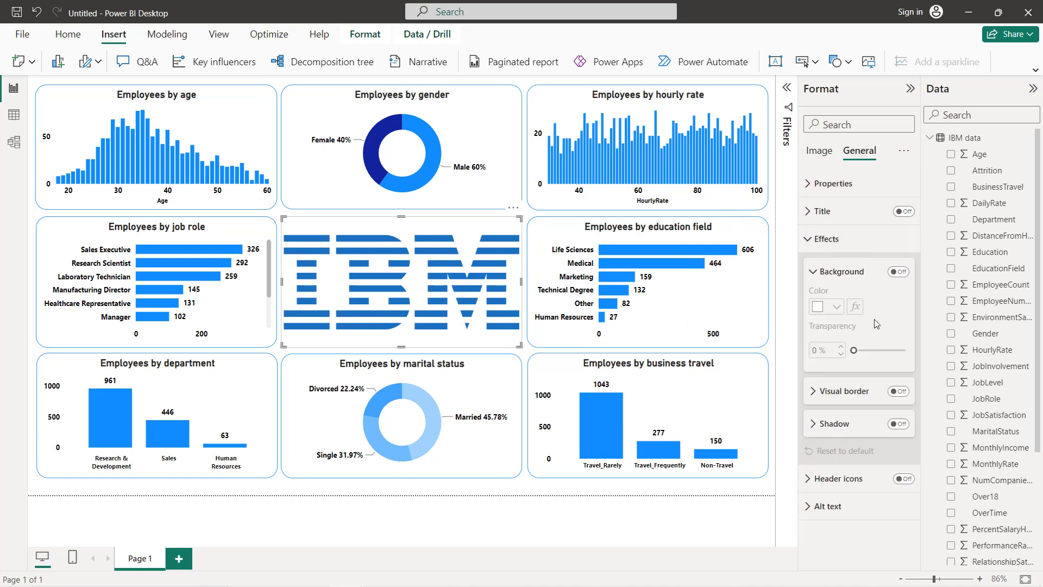
pyautogui.click(899, 392)
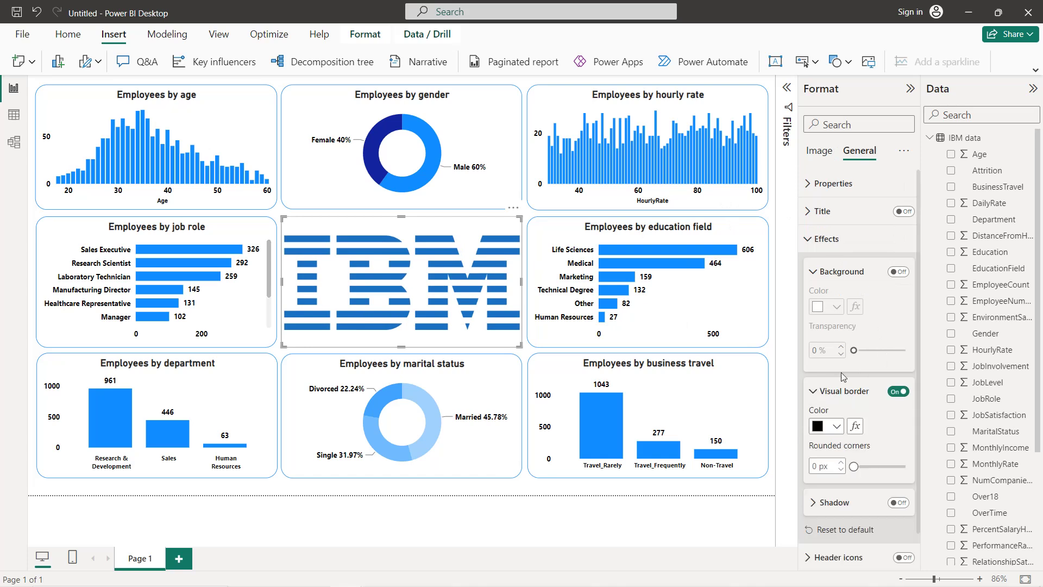
pyautogui.scroll(-1, 842, 391)
pyautogui.click(840, 391)
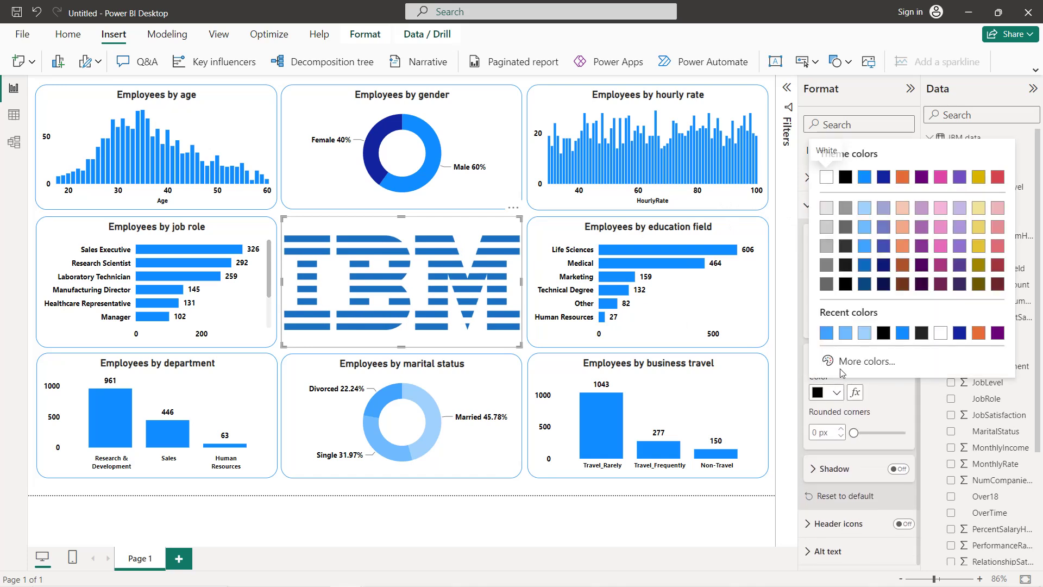
pyautogui.click(901, 333)
pyautogui.click(813, 432)
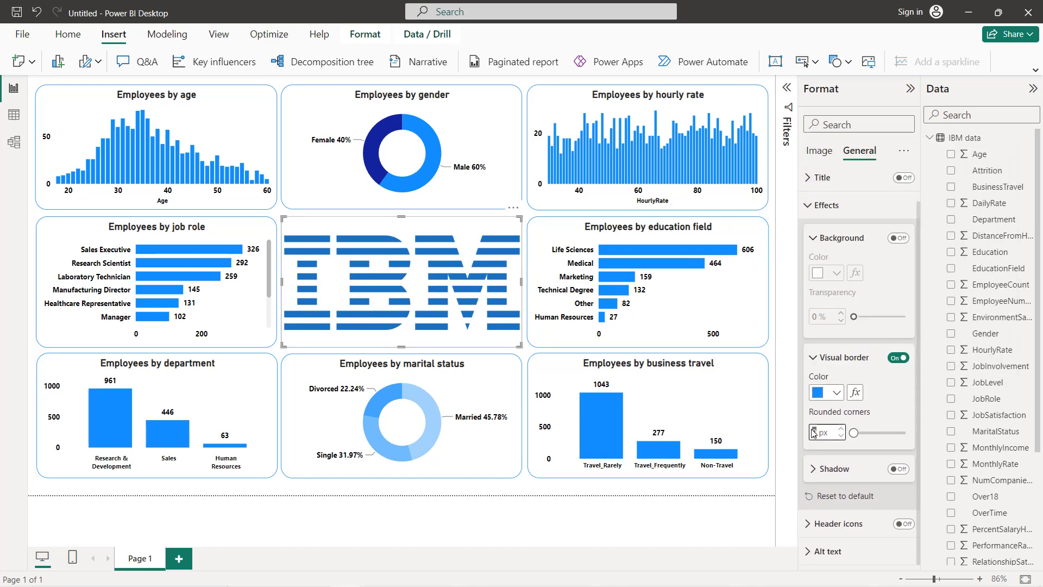
pyautogui.write('20')
pyautogui.click(885, 402)
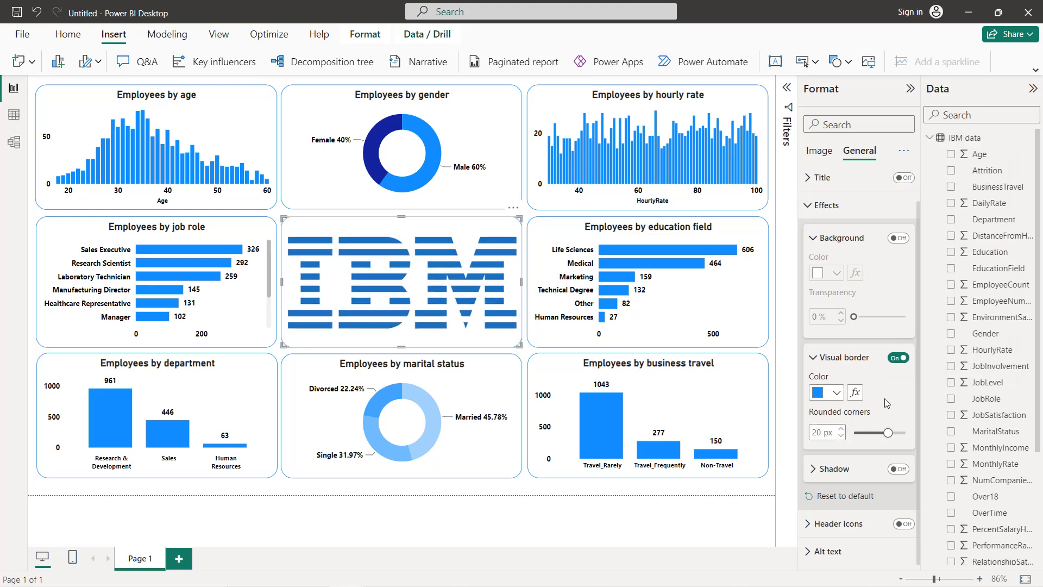
# Step: Collapse the Format and Data panes to give the report canvas more room
pyautogui.click(911, 89)
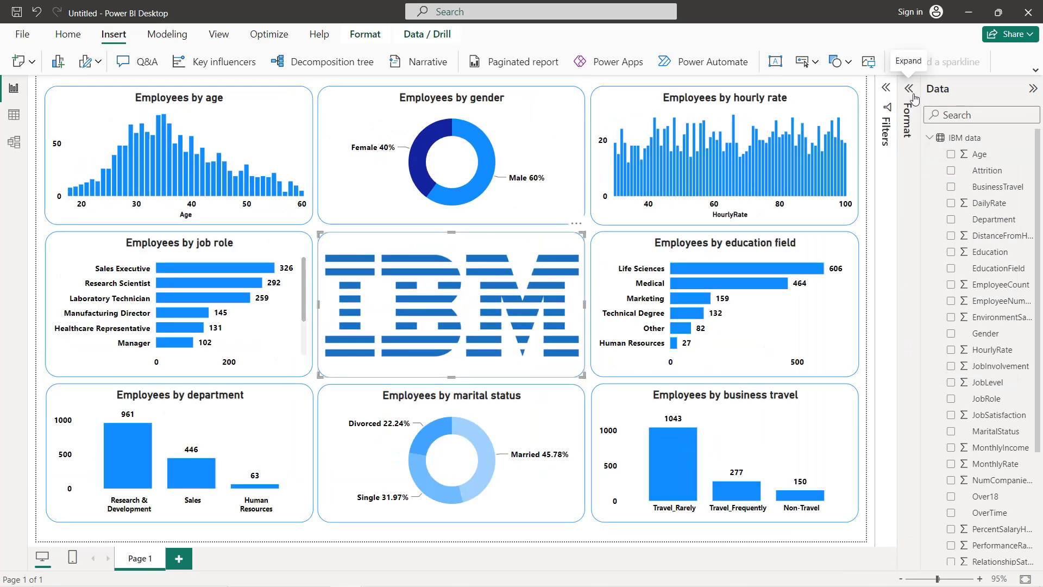
pyautogui.click(1032, 89)
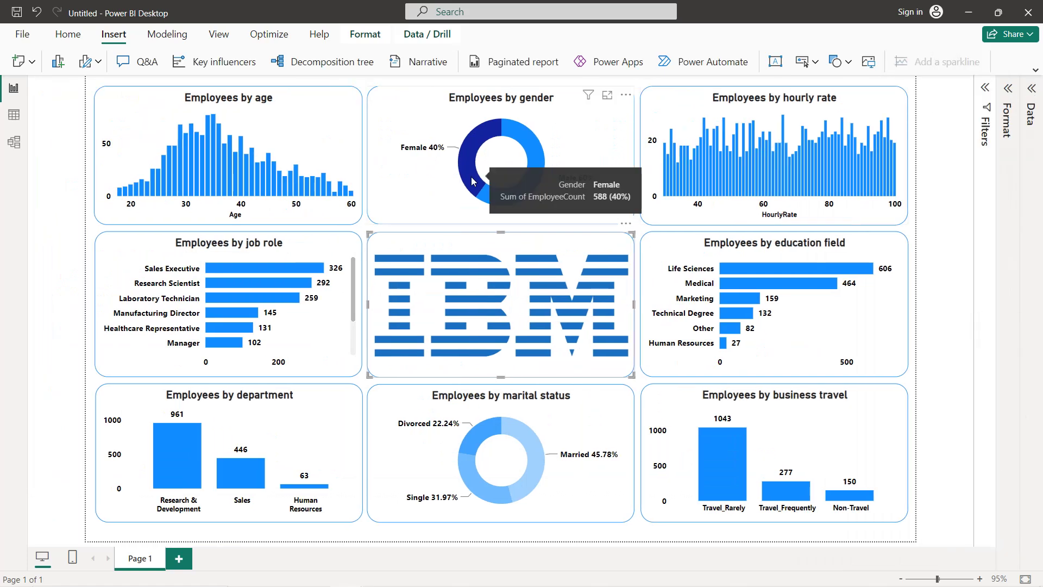
# Step: Test cross-highlighting with the Sales Executive and Research Scientist job roles and Travel_Rarely business travel, clearing the selections
pyautogui.click(290, 268)
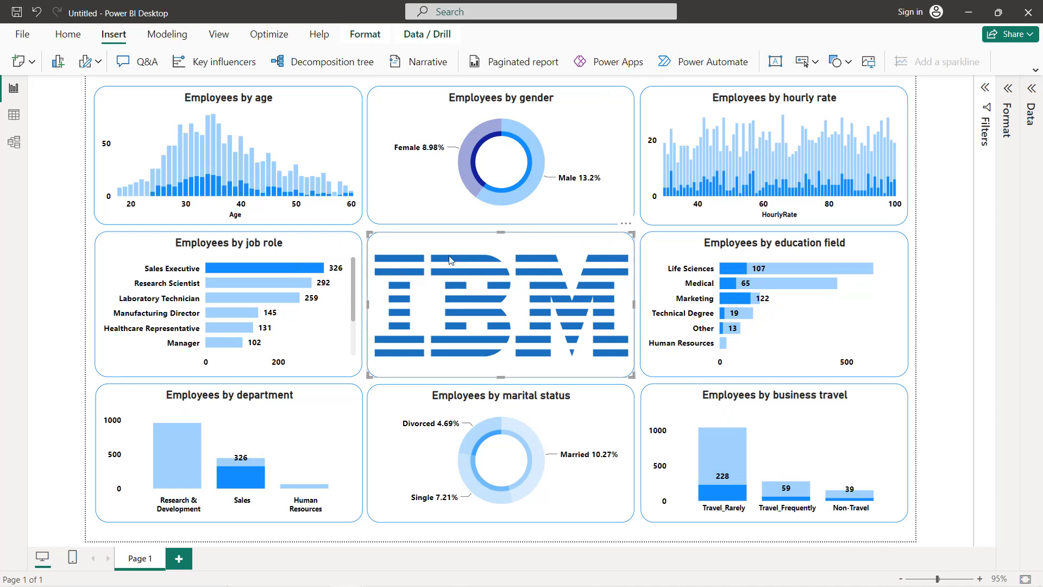
pyautogui.click(276, 280)
pyautogui.click(283, 269)
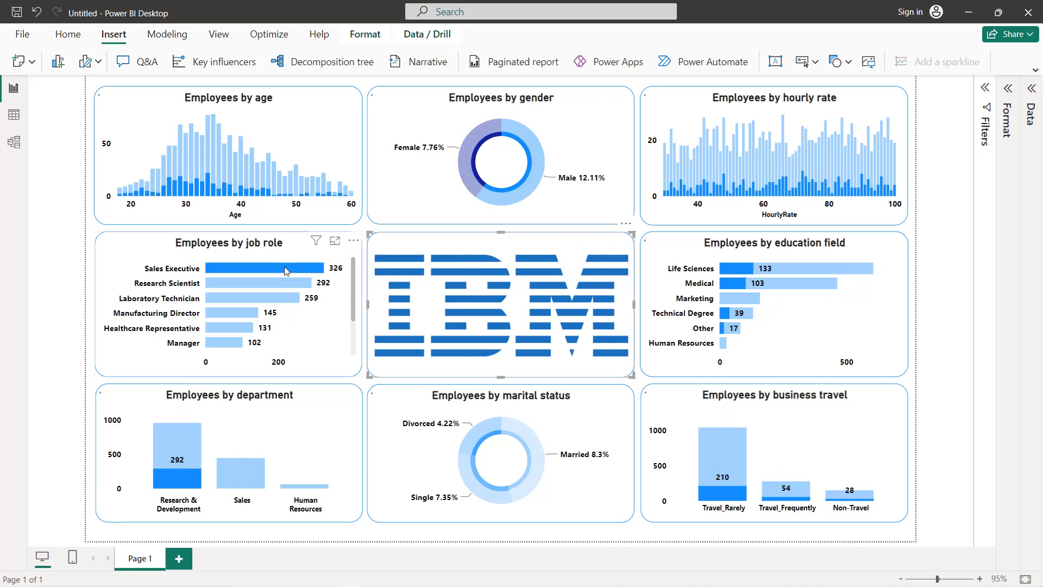
pyautogui.click(285, 267)
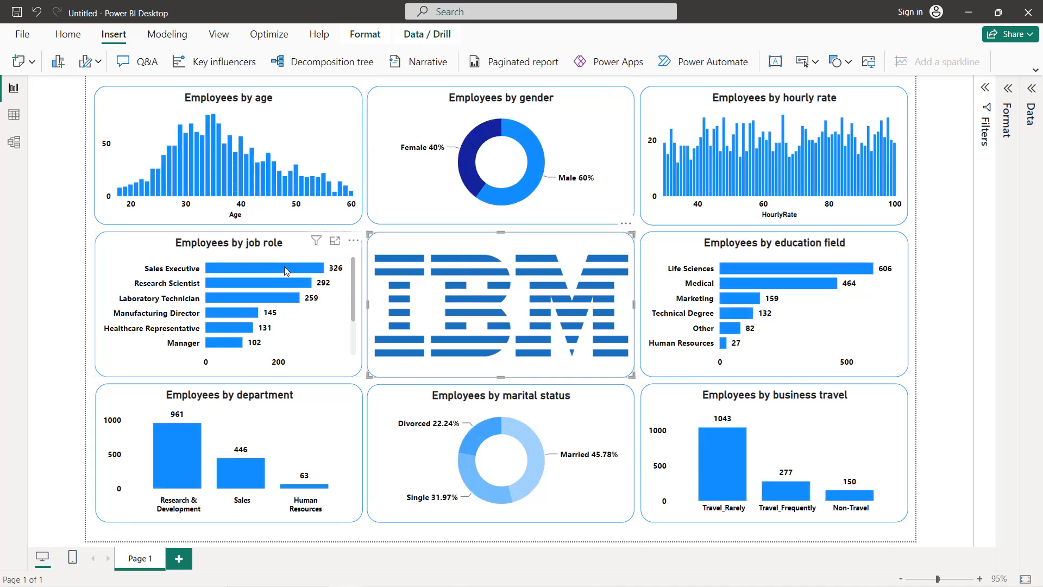
pyautogui.click(721, 450)
pyautogui.click(721, 450)
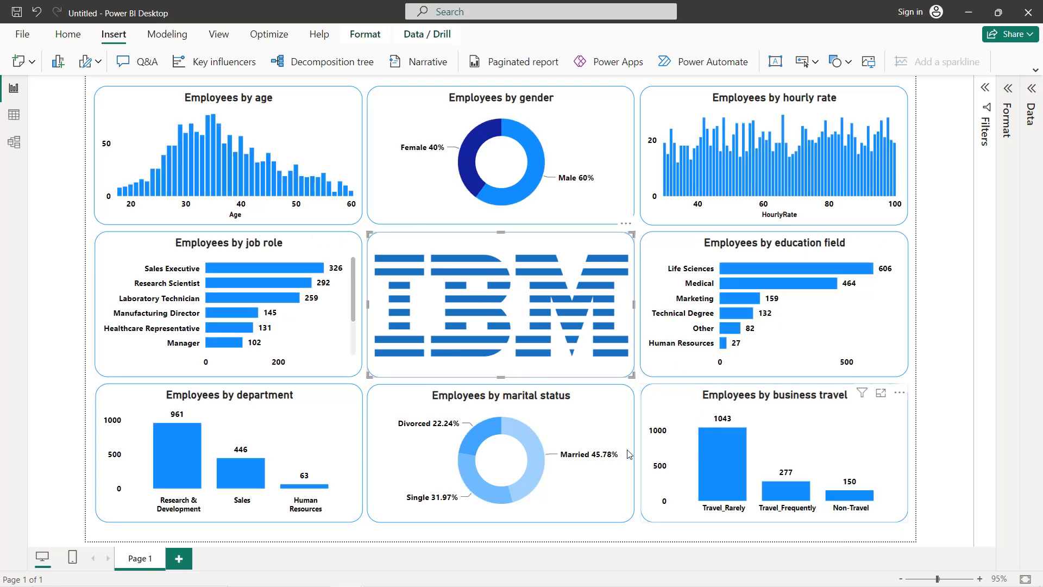
# Step: Cross-highlight the dashboard by Divorced, Married and Single in the marital status donut, and clear the selection
pyautogui.click(477, 441)
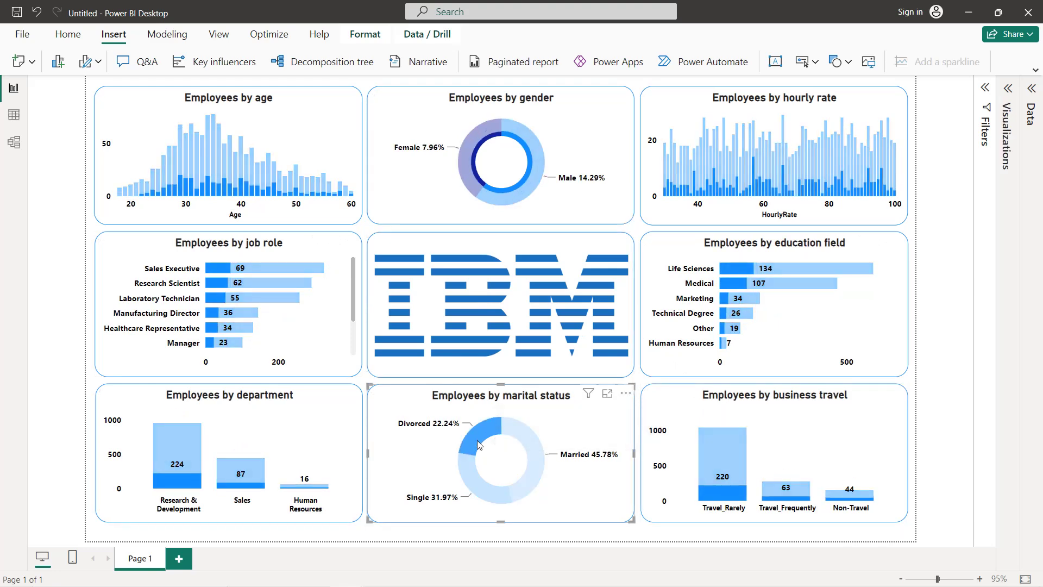
pyautogui.click(539, 451)
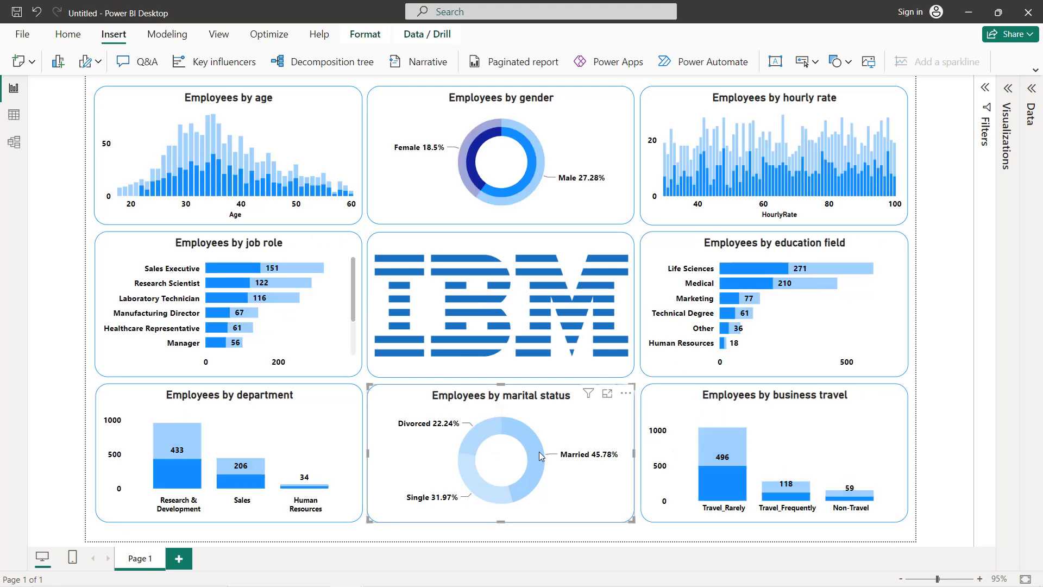
pyautogui.click(539, 451)
pyautogui.click(484, 486)
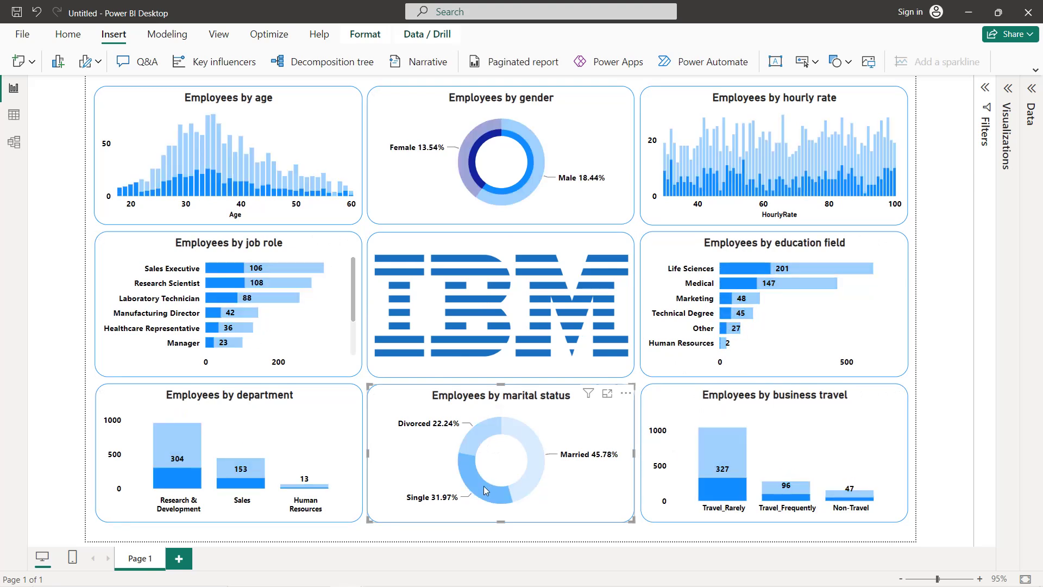
pyautogui.click(483, 486)
# Step: Cross-highlight the dashboard by Male and Female in the gender donut, and clear the selection
pyautogui.click(514, 205)
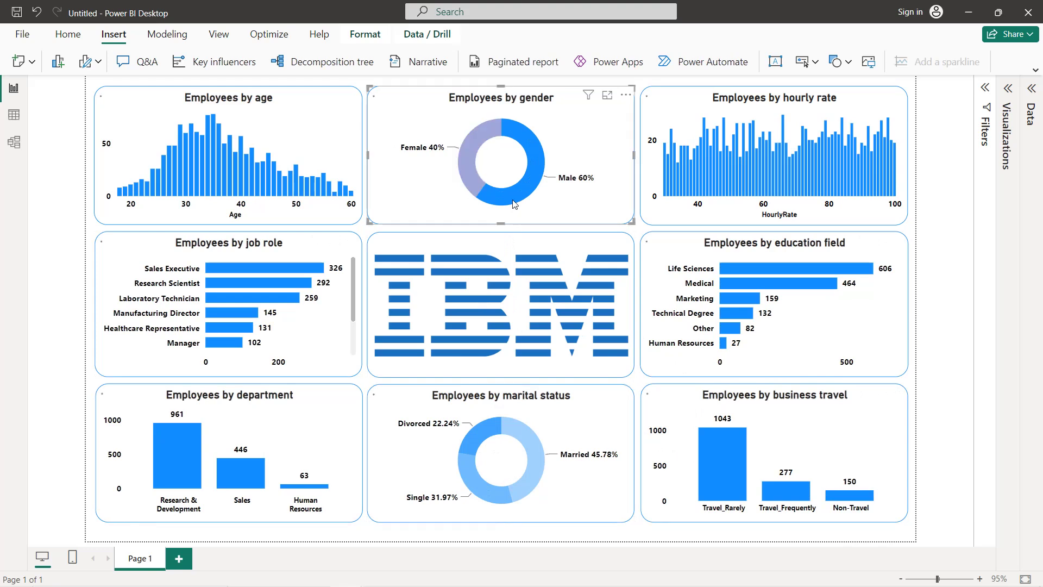
pyautogui.click(467, 169)
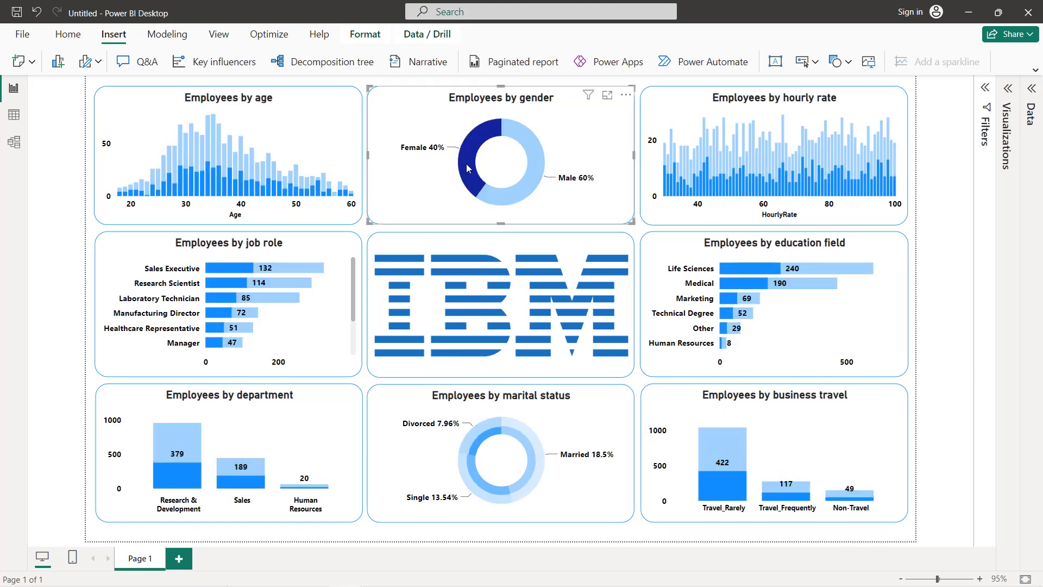
pyautogui.click(467, 169)
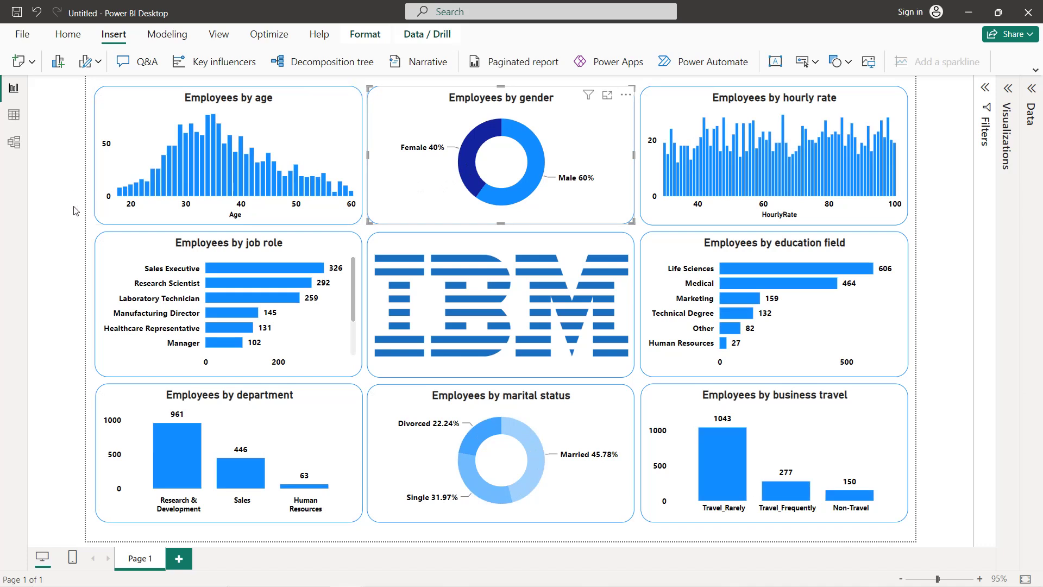